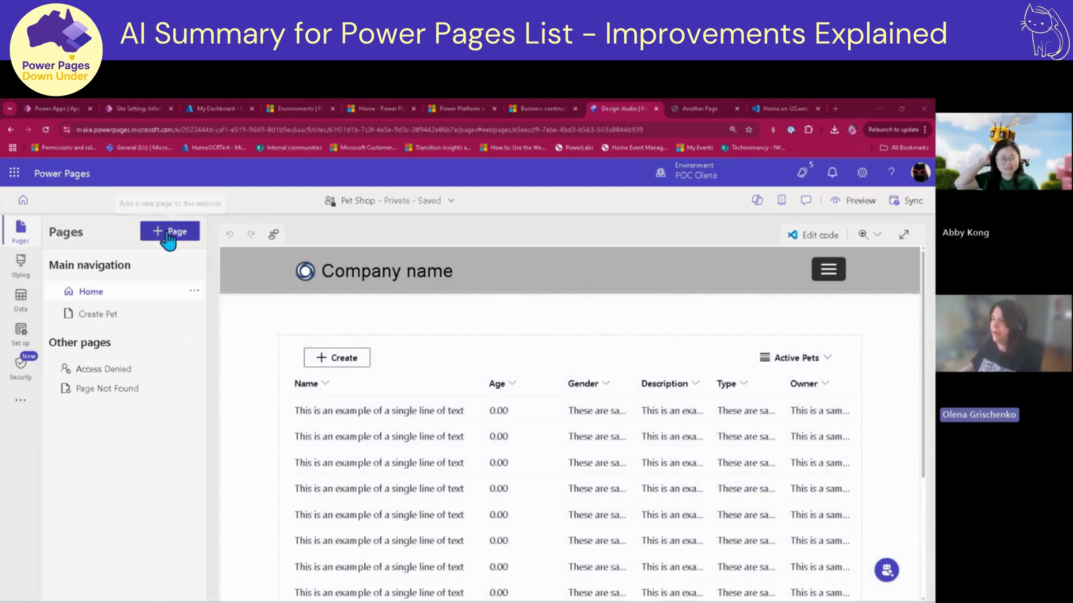
- Add a page named "AI Insights" to the main navigation, using the Start from blank layout
left_click(170, 235)
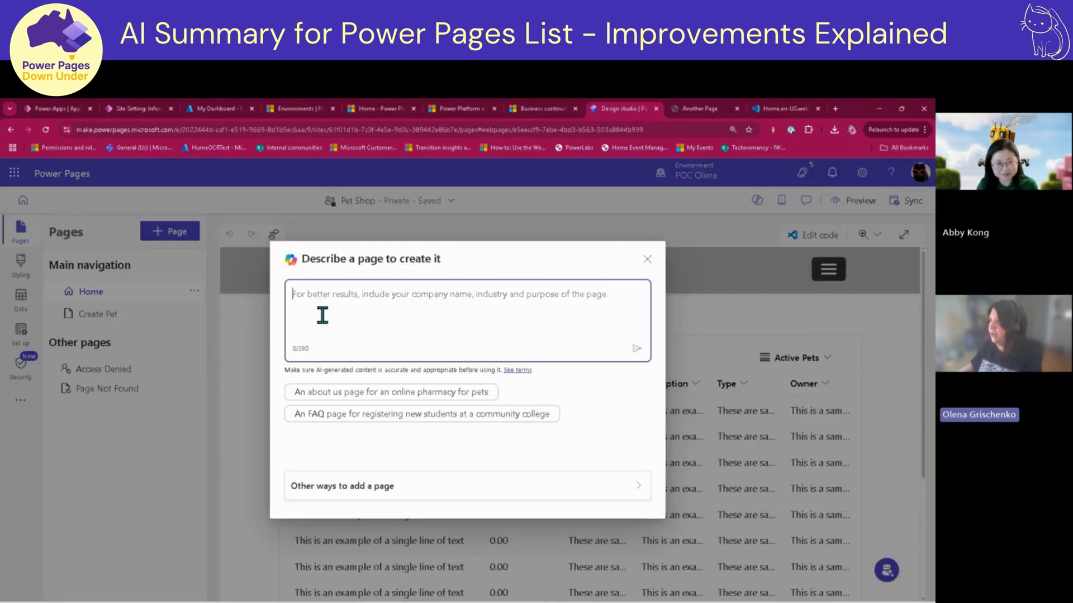
left_click(351, 488)
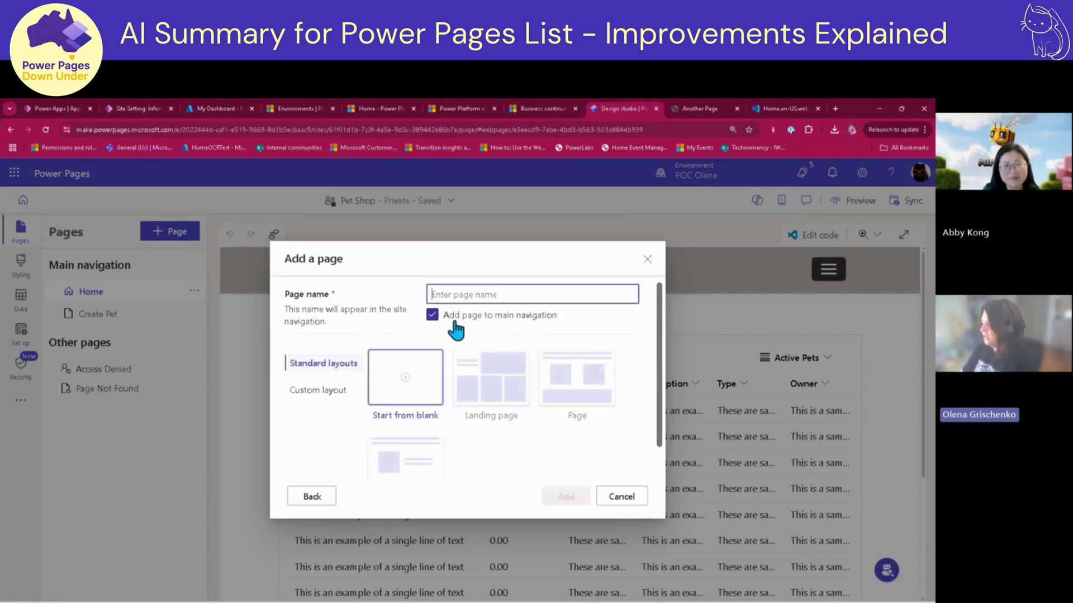
type("AI Insights")
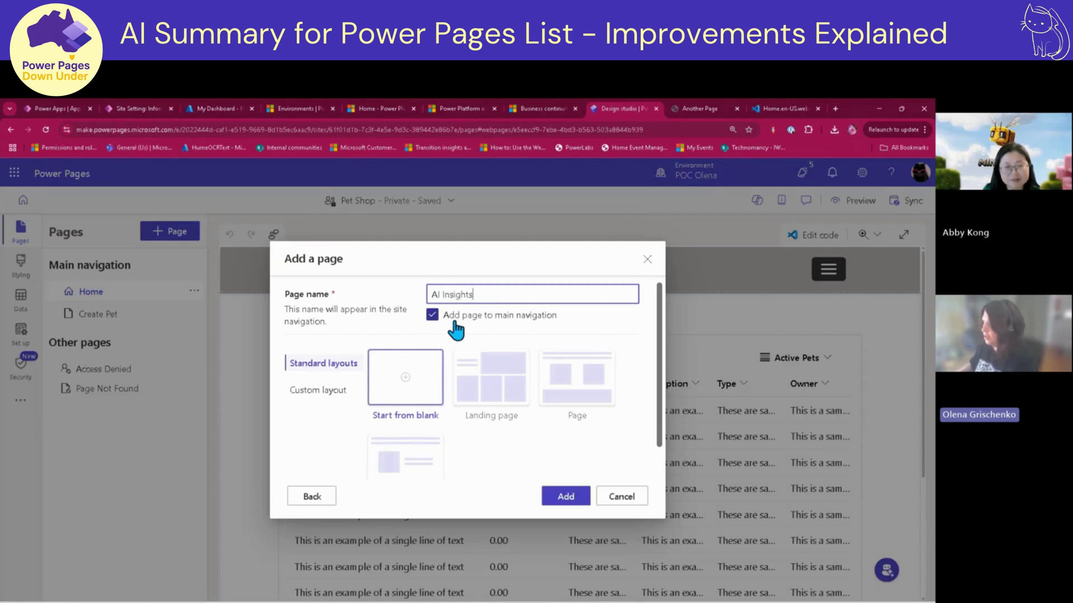
left_click(407, 398)
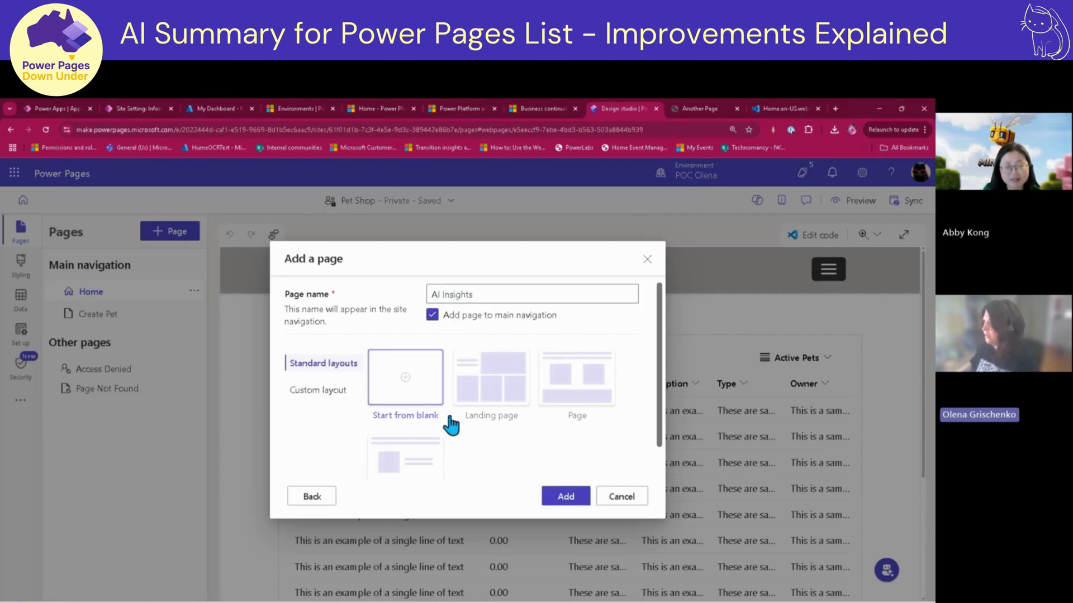
left_click(571, 497)
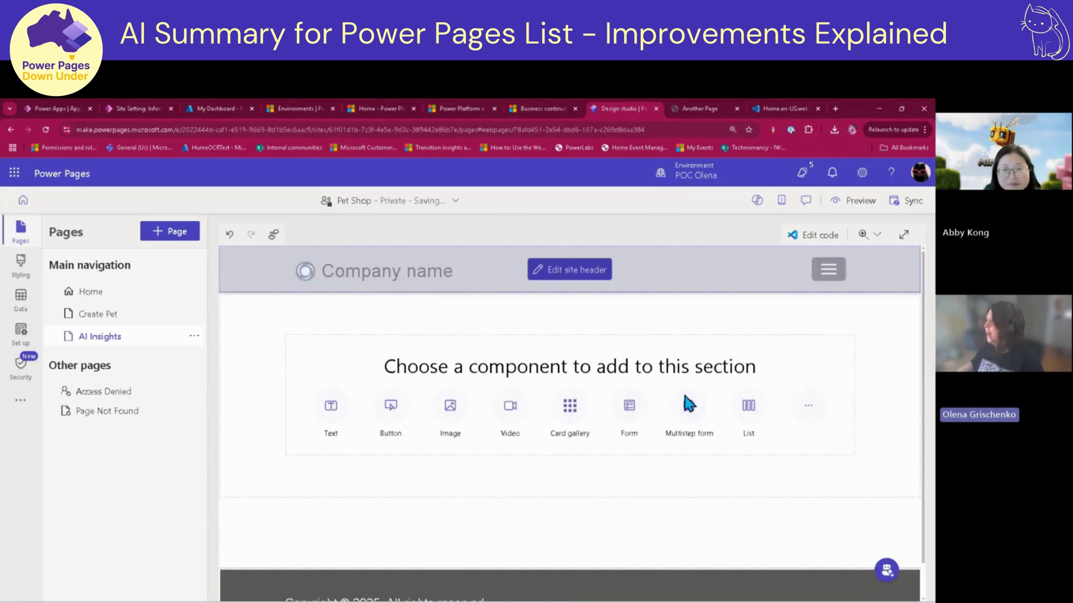
- Add the existing Active Pets list to the page with the new preview version of the component turned on
left_click(749, 406)
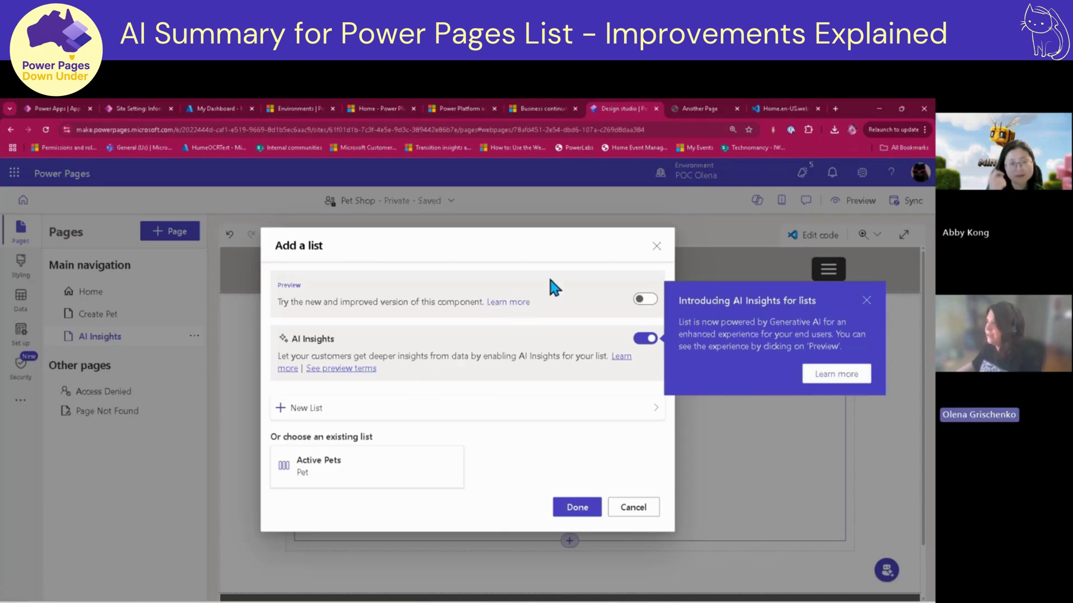
left_click(643, 300)
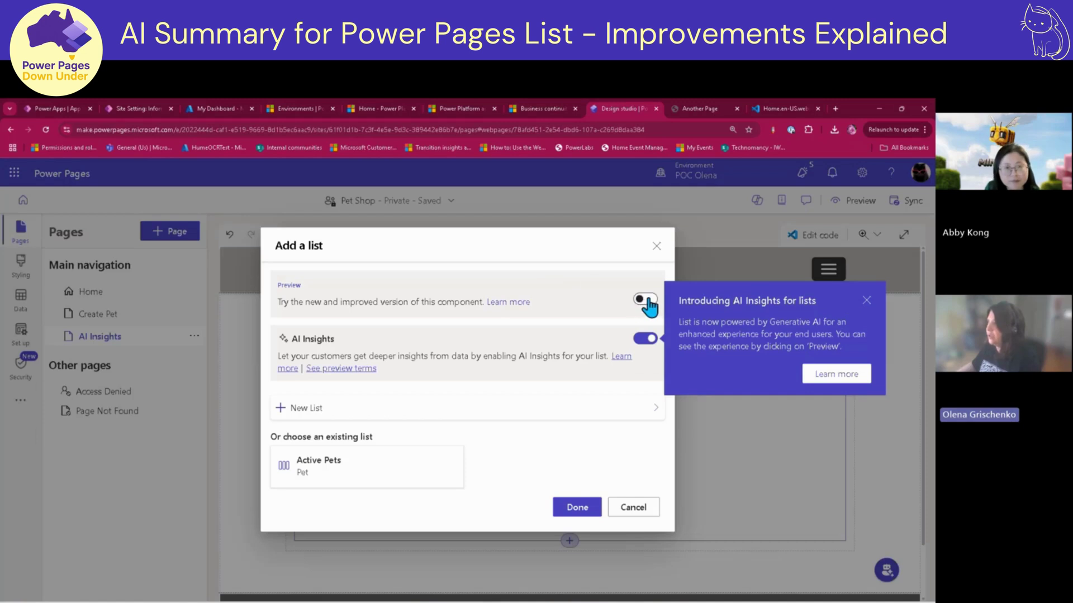
left_click(867, 302)
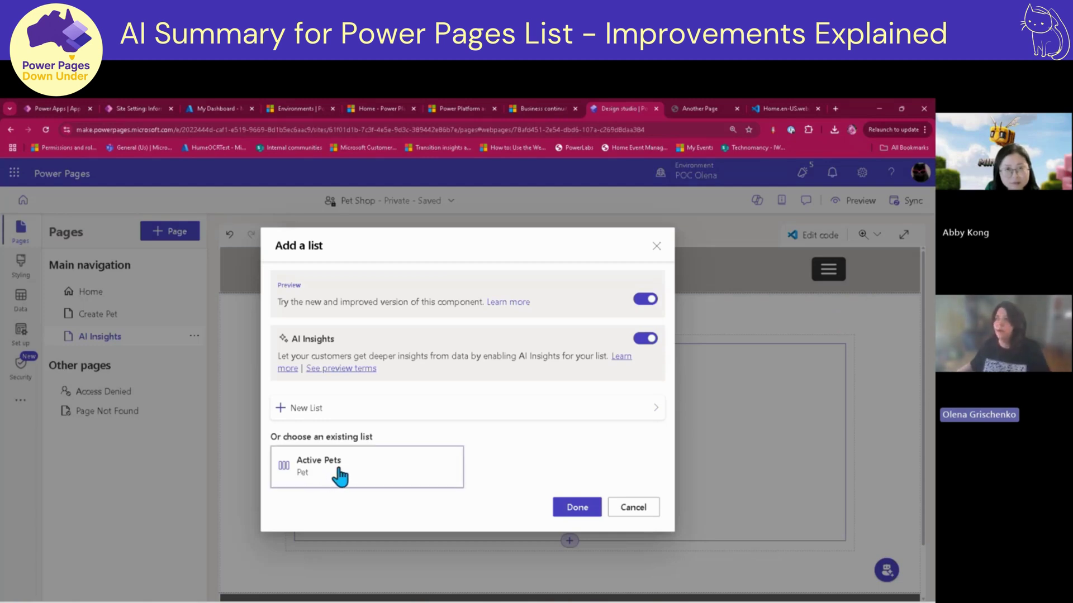
left_click(358, 470)
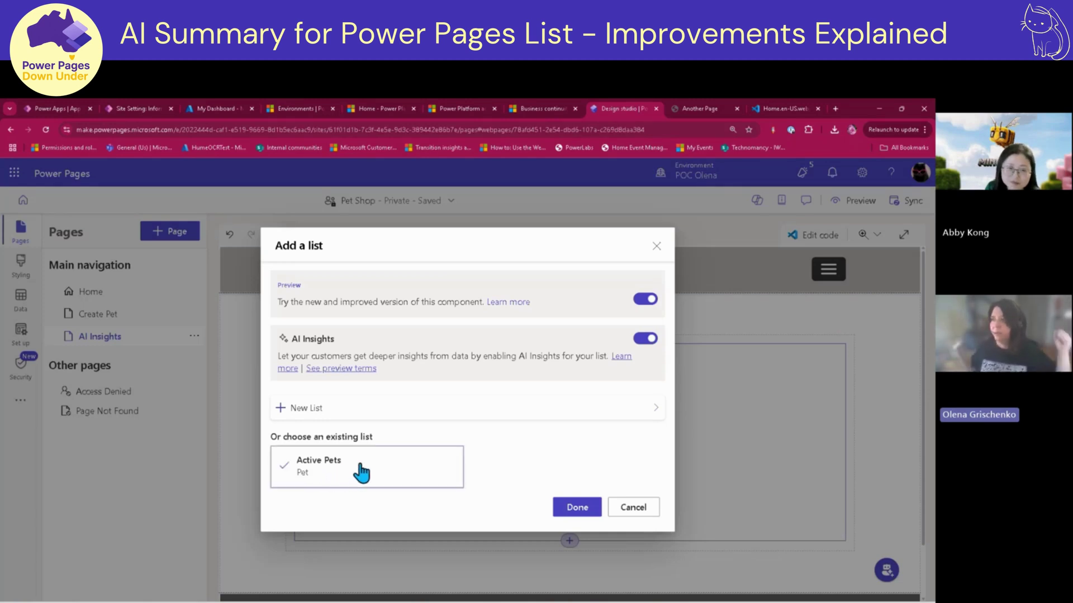
left_click(575, 505)
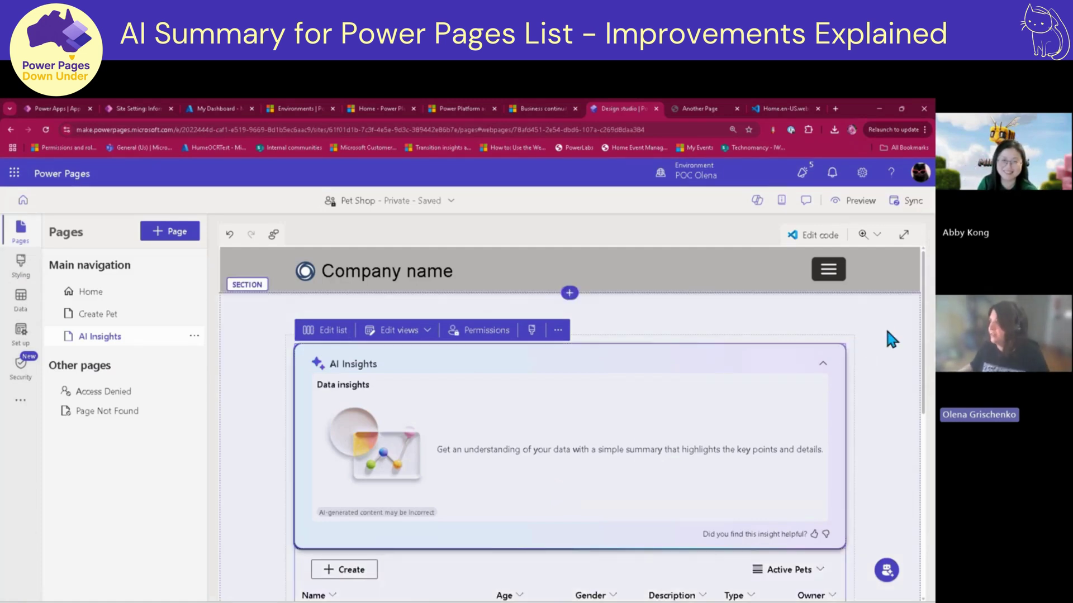
- Inspect the inserted pet list in the page editor and select its AI Insights component
scroll(887, 331, "down", 1)
scroll(888, 332, "down", 2)
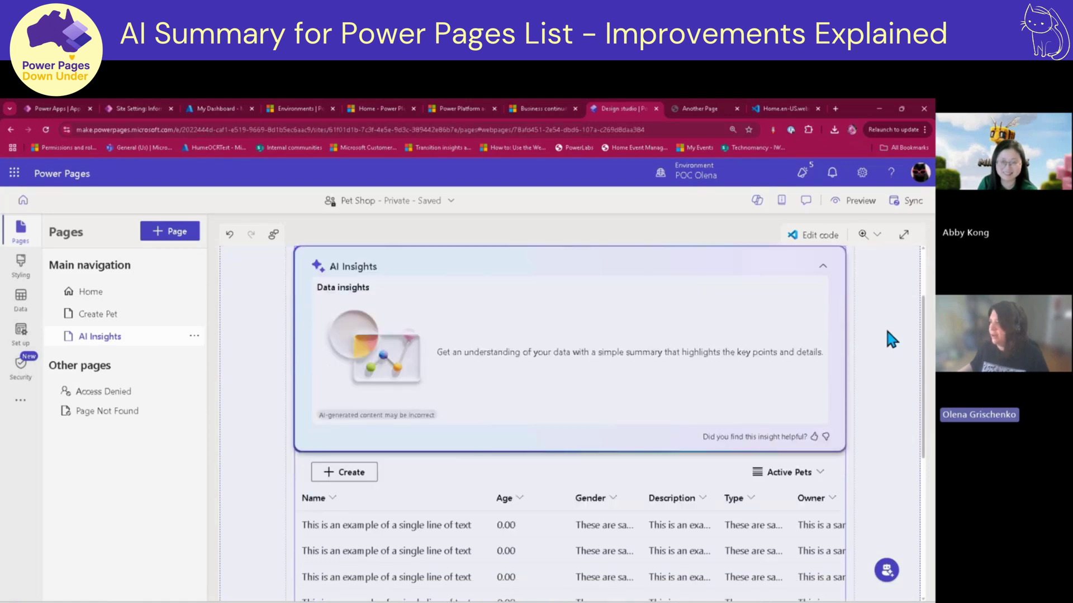
scroll(888, 332, "up", 1)
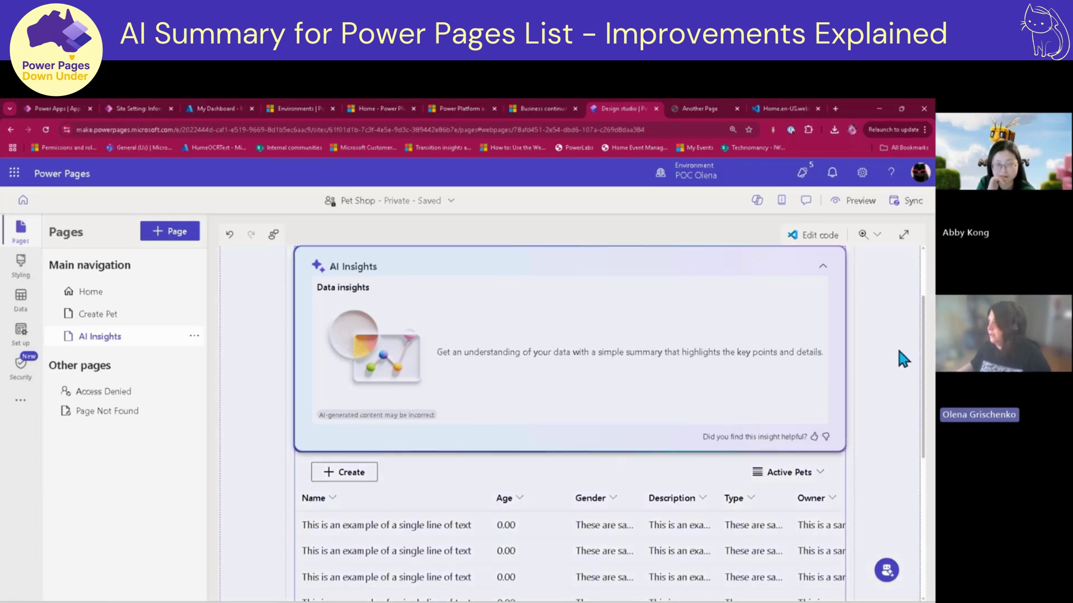
scroll(896, 352, "up", 2)
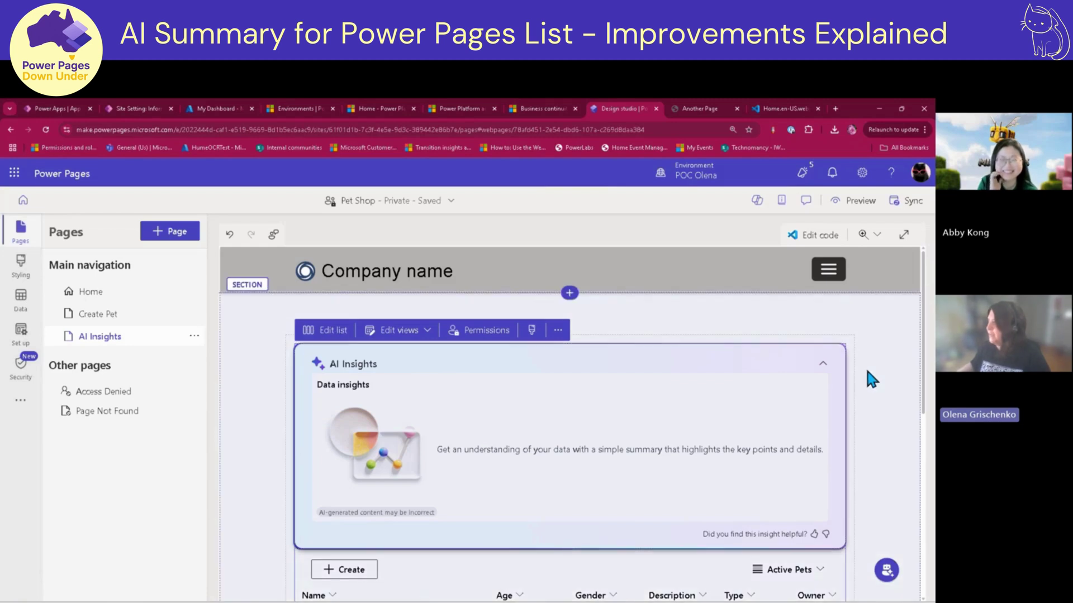
left_click(526, 388)
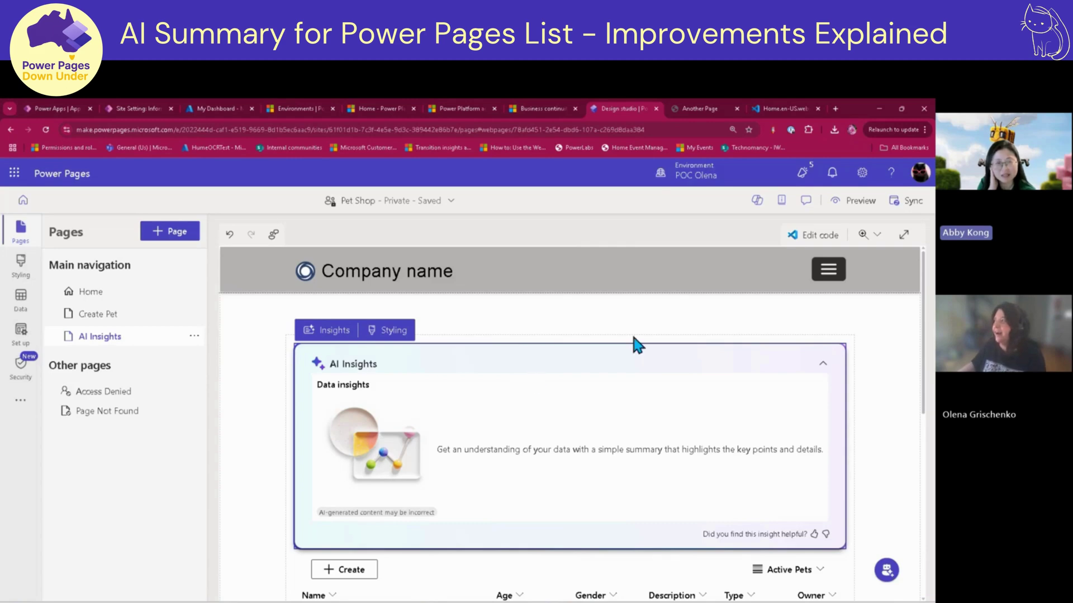
scroll(870, 350, "down", 1)
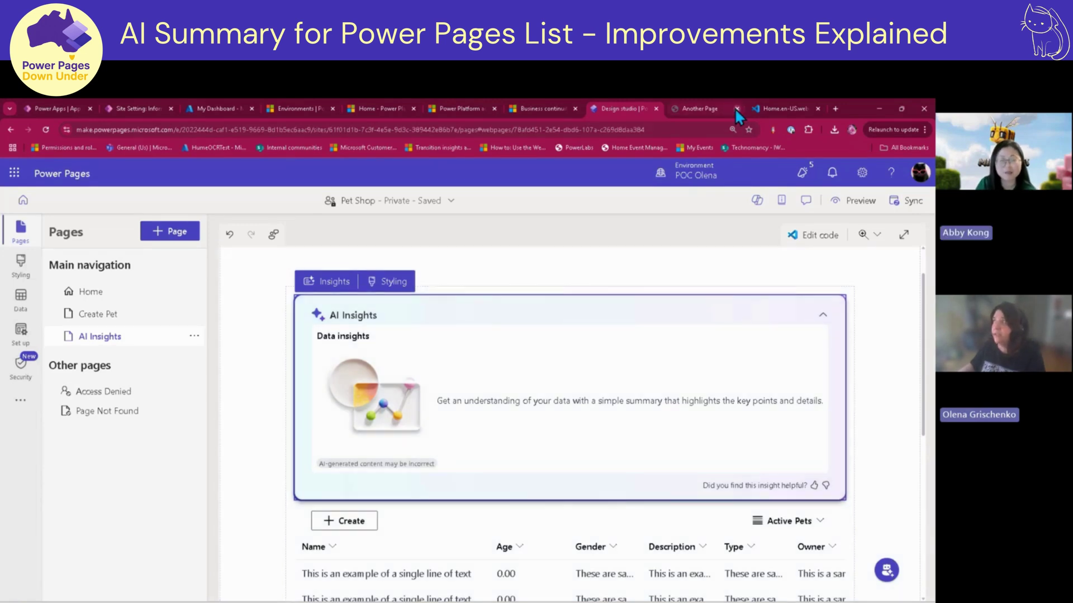
- Close the old "Another Page" preview and preview the AI Insights page at desktop size
left_click(736, 109)
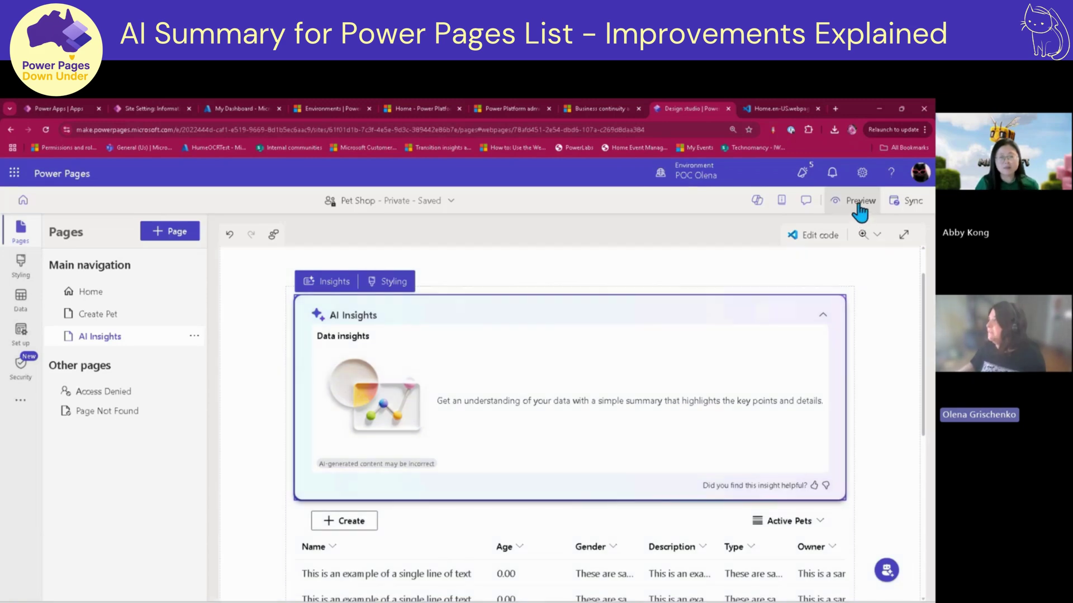
left_click(859, 211)
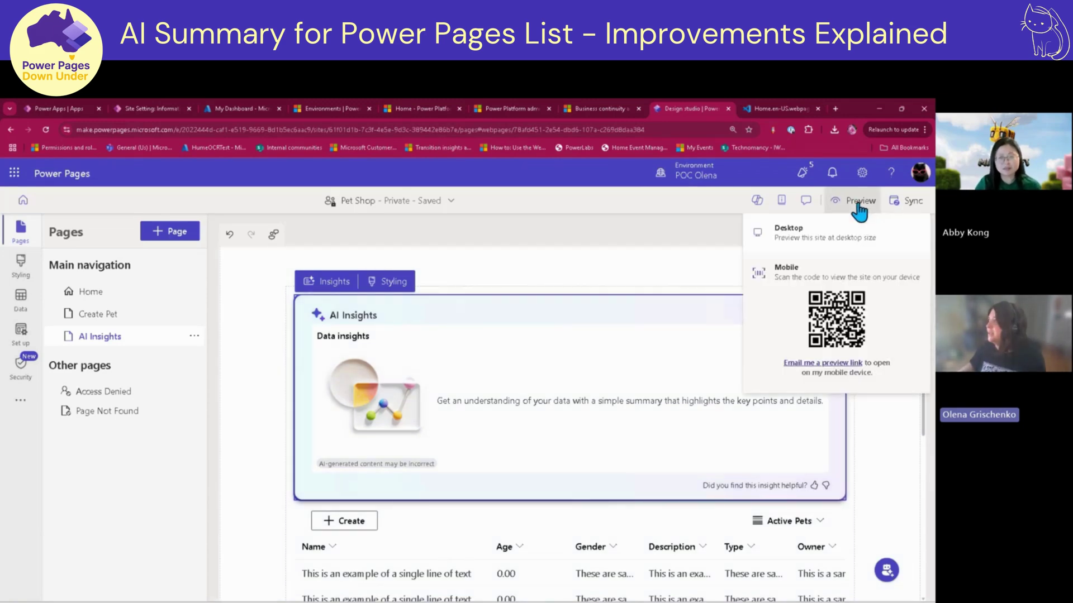
left_click(786, 234)
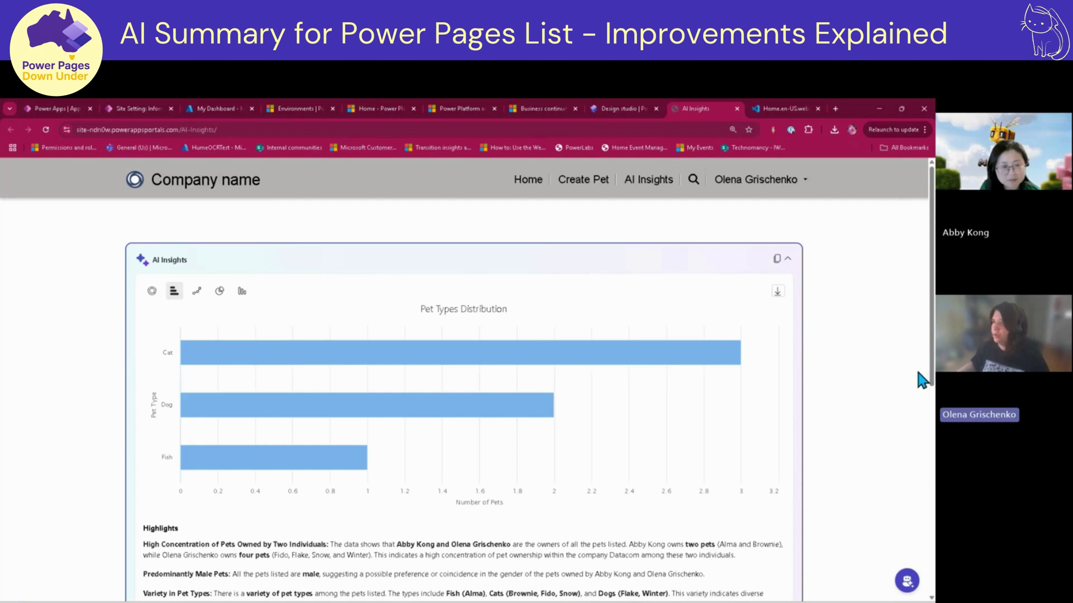
- Examine the pet type chart, the generated highlights and the pet records on the previewed page, and collapse the AI Insights section
scroll(887, 398, "down", 3)
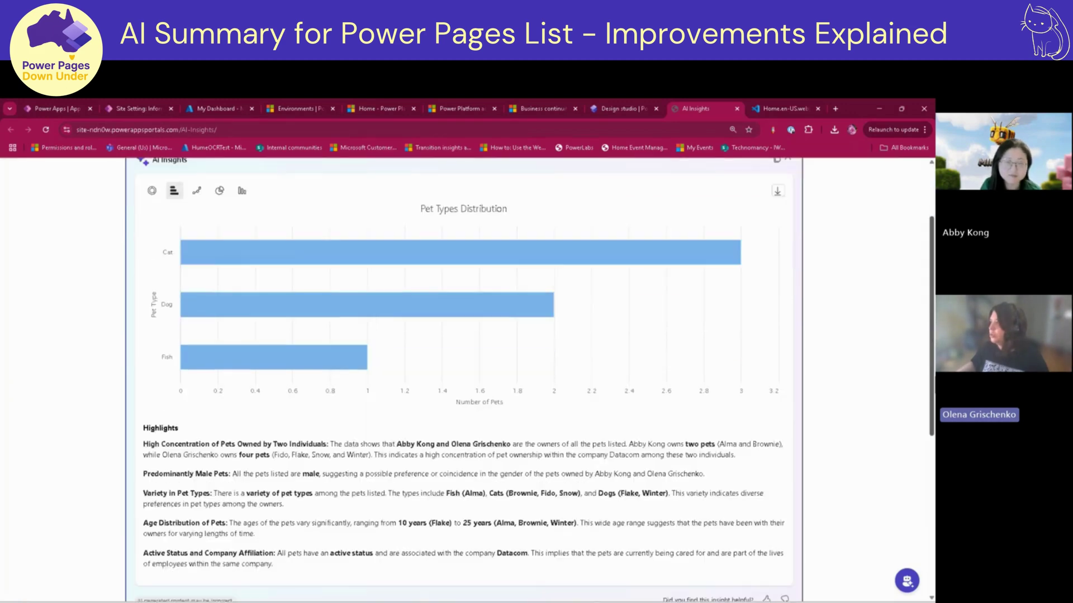
scroll(464, 380, "down", 3)
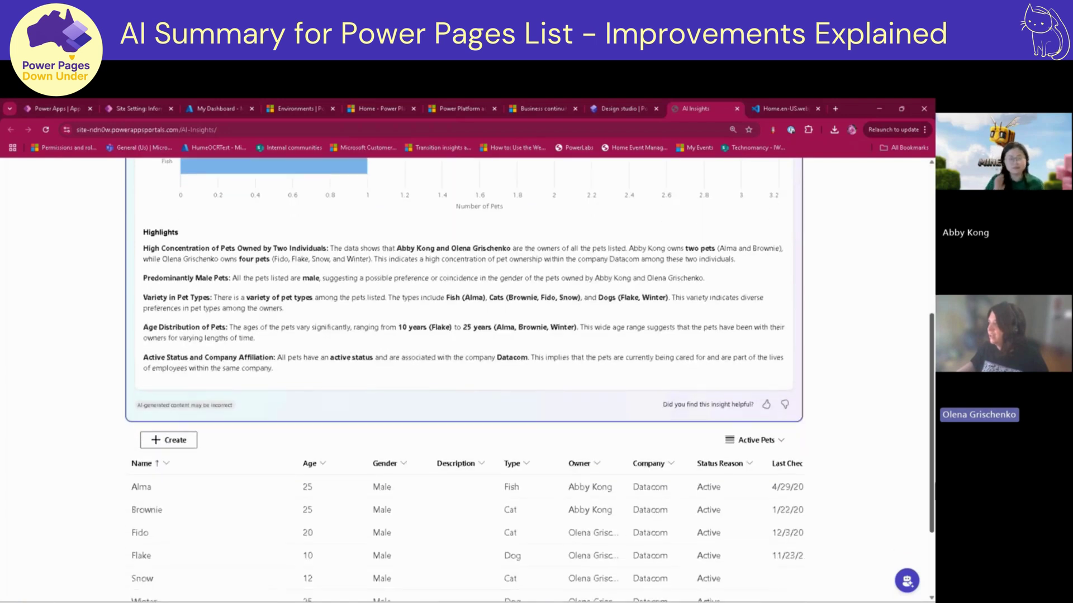
scroll(821, 485, "down", 1)
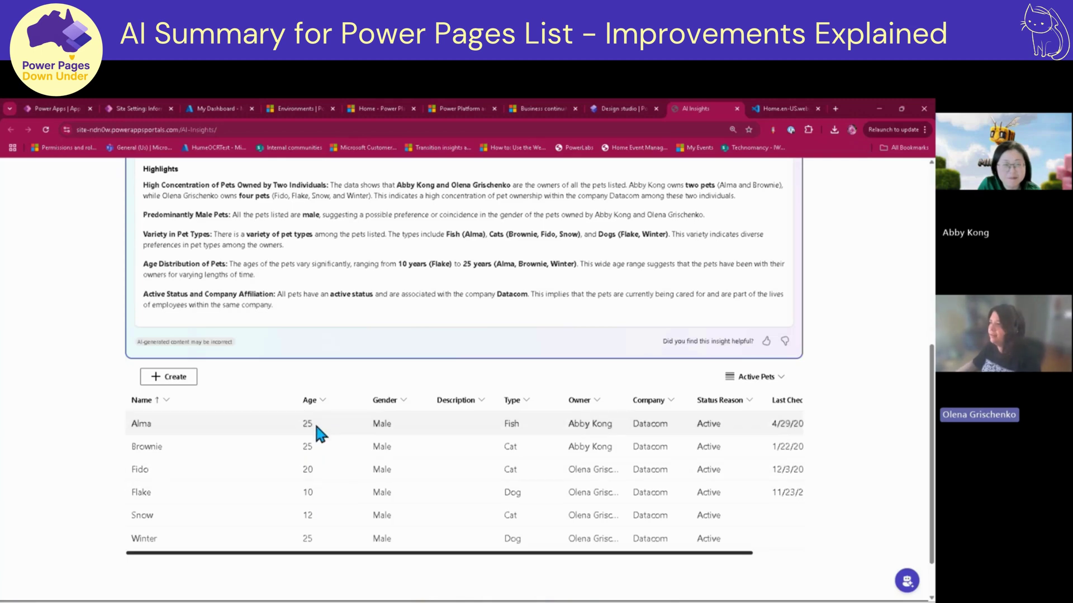
scroll(383, 441, "down", 2)
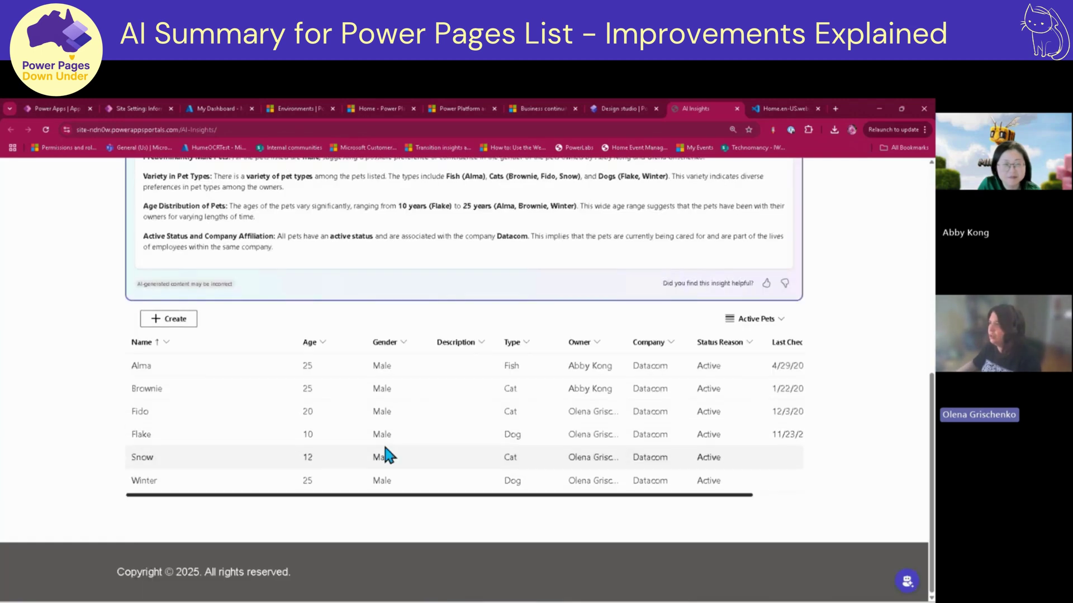
scroll(383, 442, "up", 2)
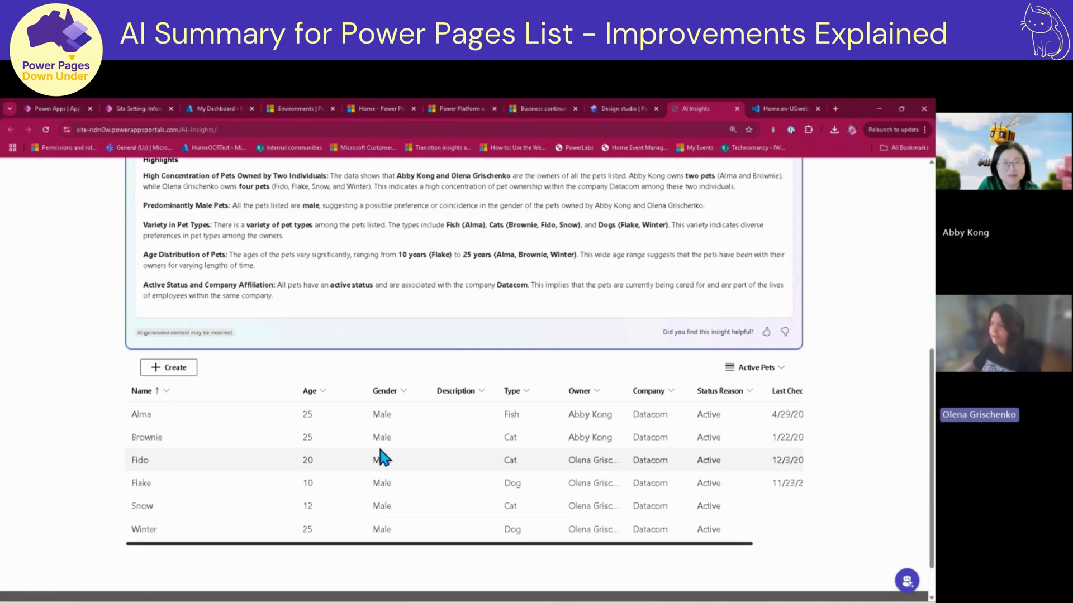
scroll(379, 447, "up", 1)
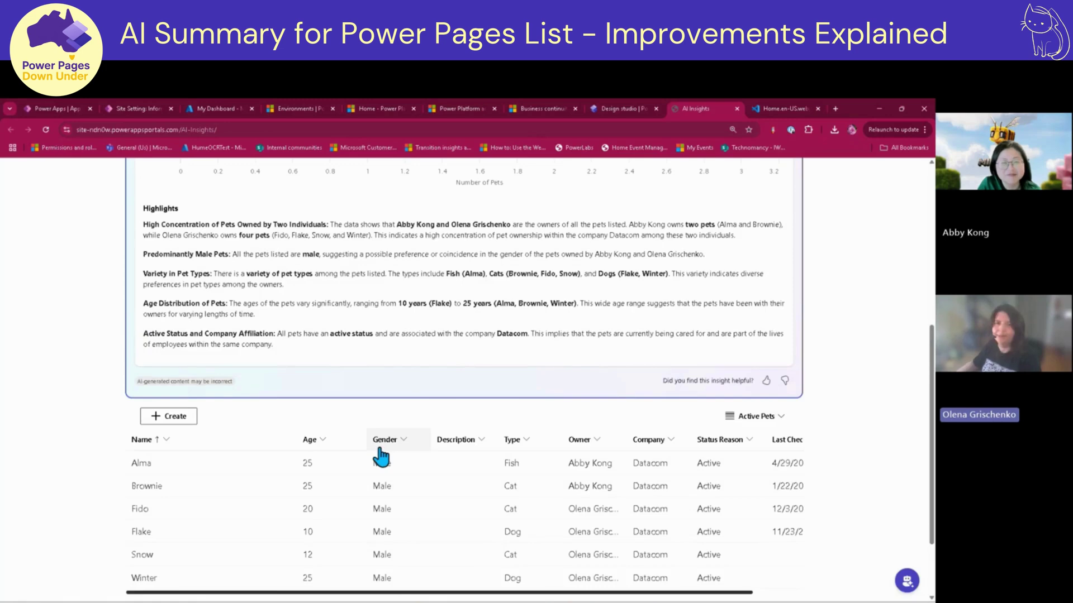
scroll(379, 450, "up", 5)
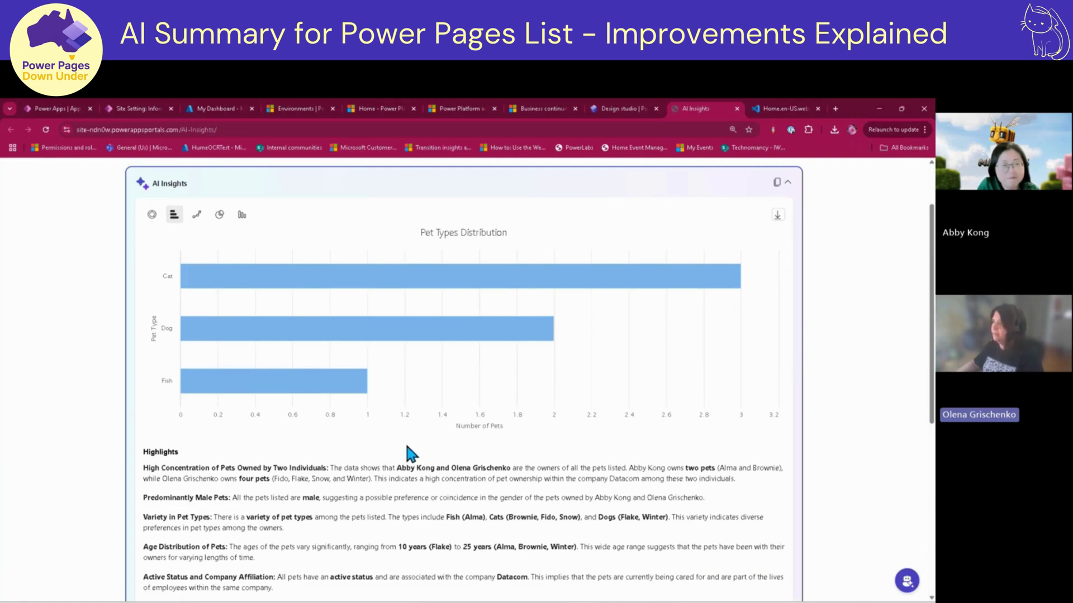
scroll(406, 445, "down", 2)
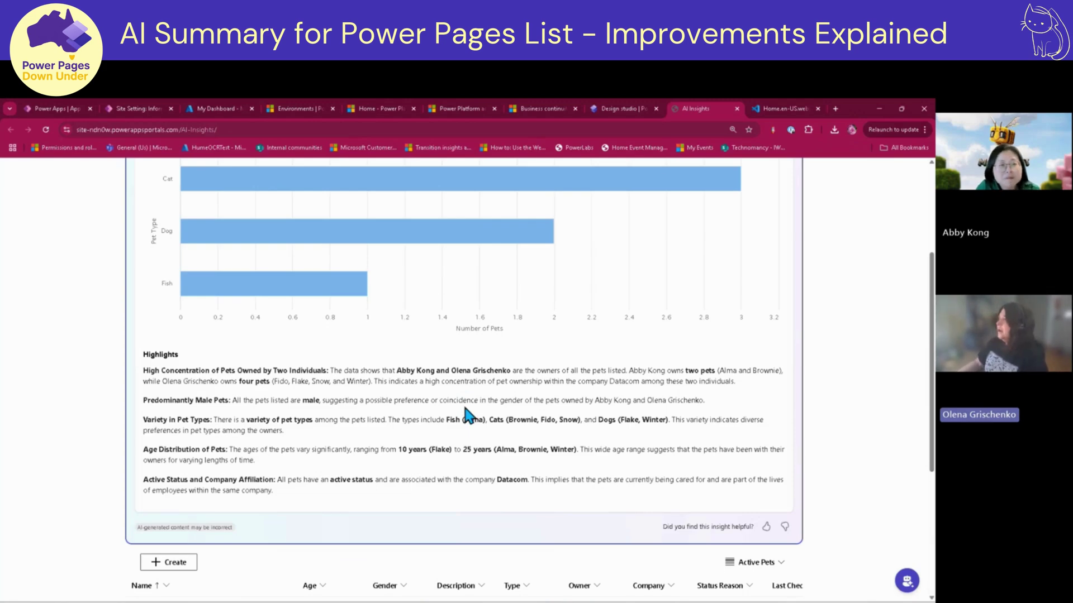
scroll(450, 403, "up", 3)
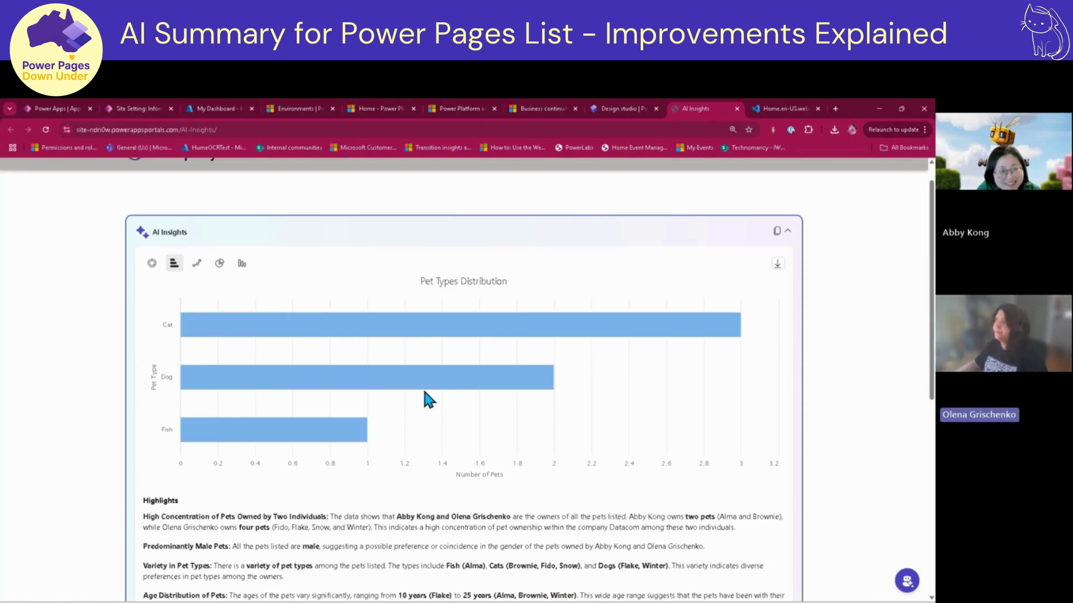
left_click(788, 234)
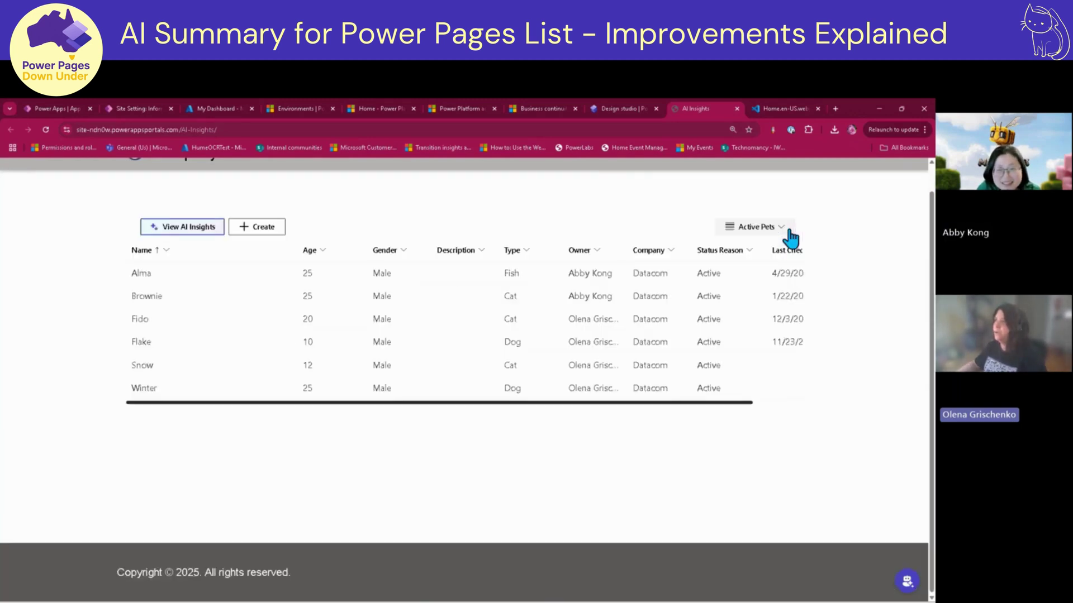
- Switch back to the design studio and open the styling options of the AI Insights component
left_click(630, 109)
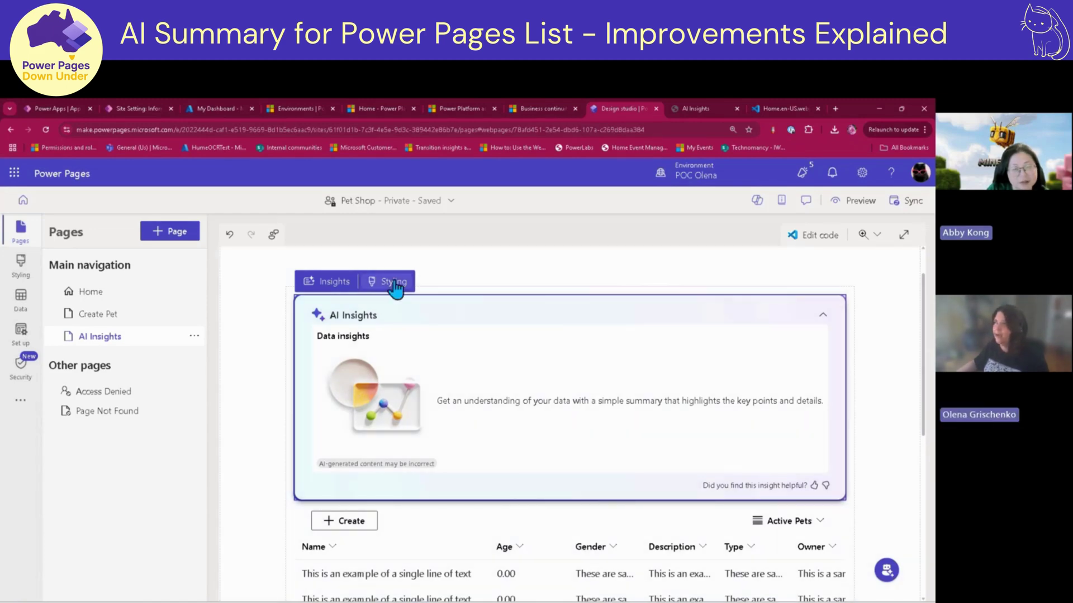
left_click(394, 281)
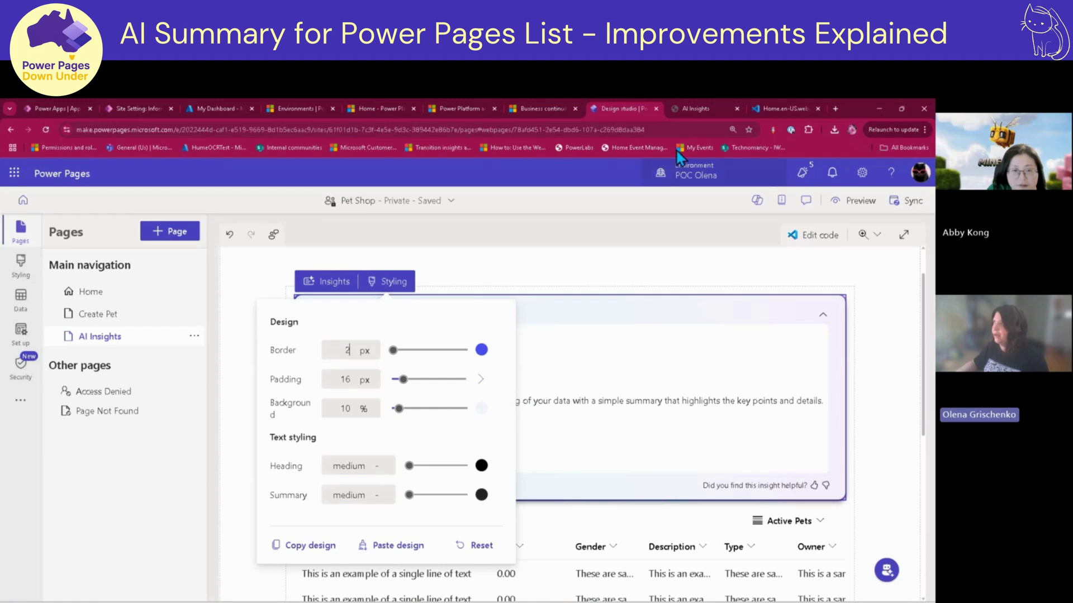
- Return to the previewed page, expand the AI Insights section and examine its chart and highlights again
left_click(701, 108)
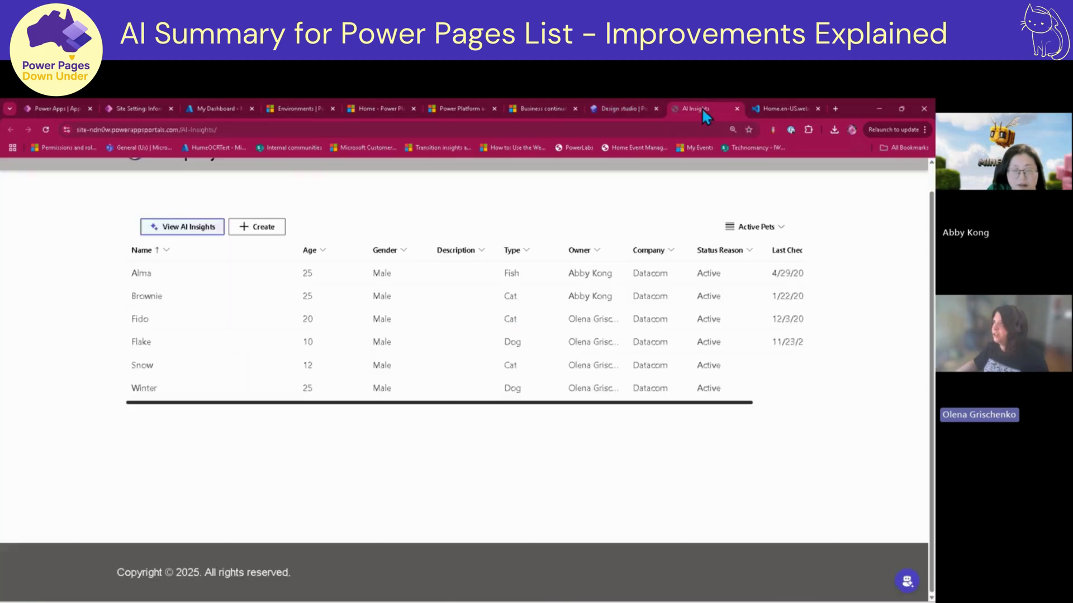
left_click(205, 228)
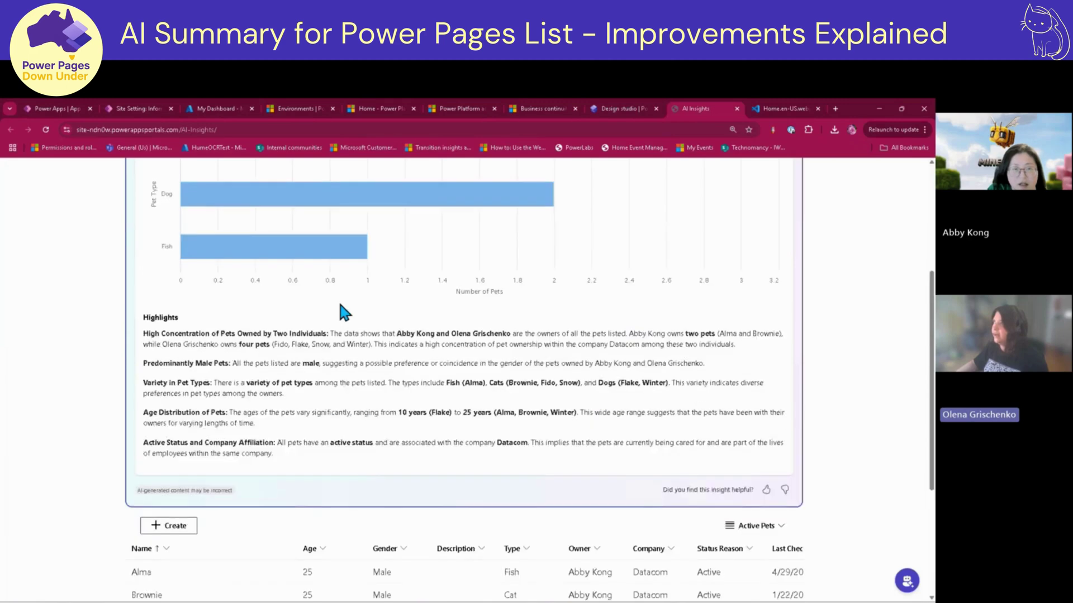
scroll(340, 304, "up", 4)
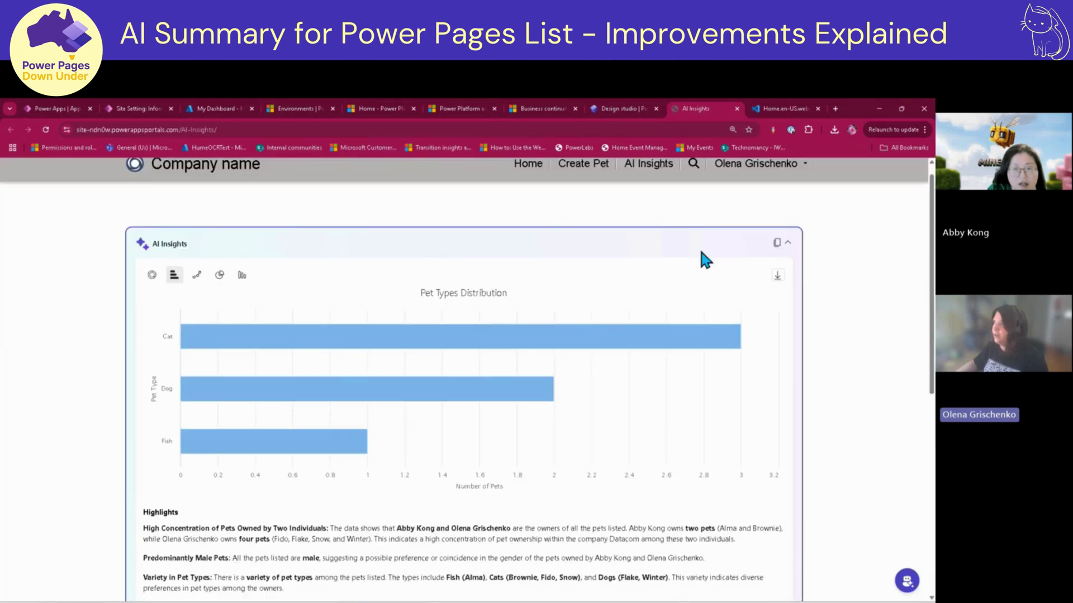
mouse_move(687, 339)
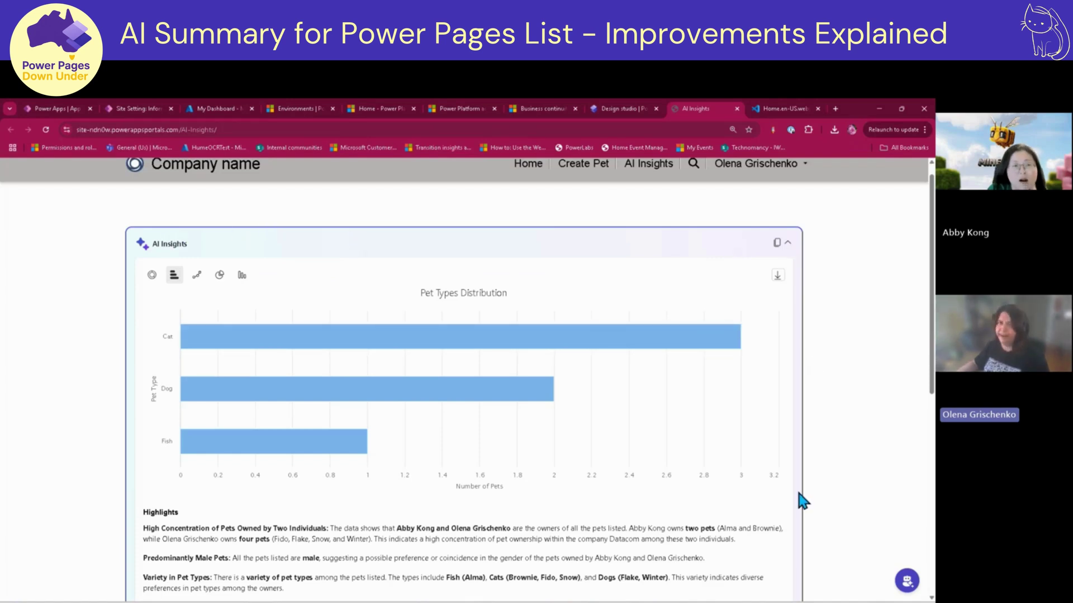
scroll(796, 487, "down", 2)
scroll(793, 467, "up", 1)
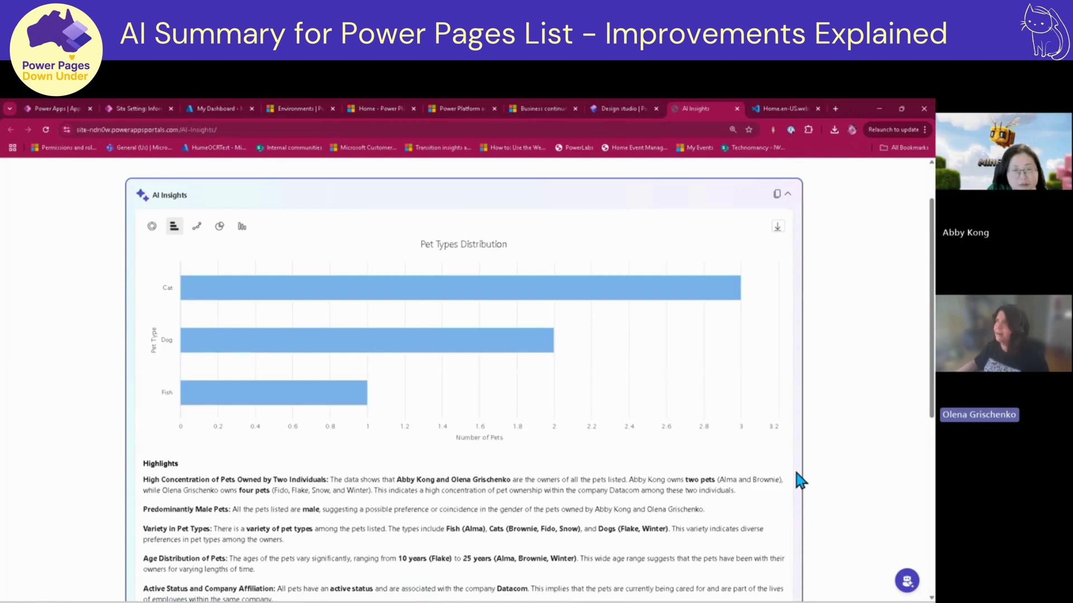
- Return to the design studio and set the AI Insights border to 0 px with a white colour
left_click(606, 107)
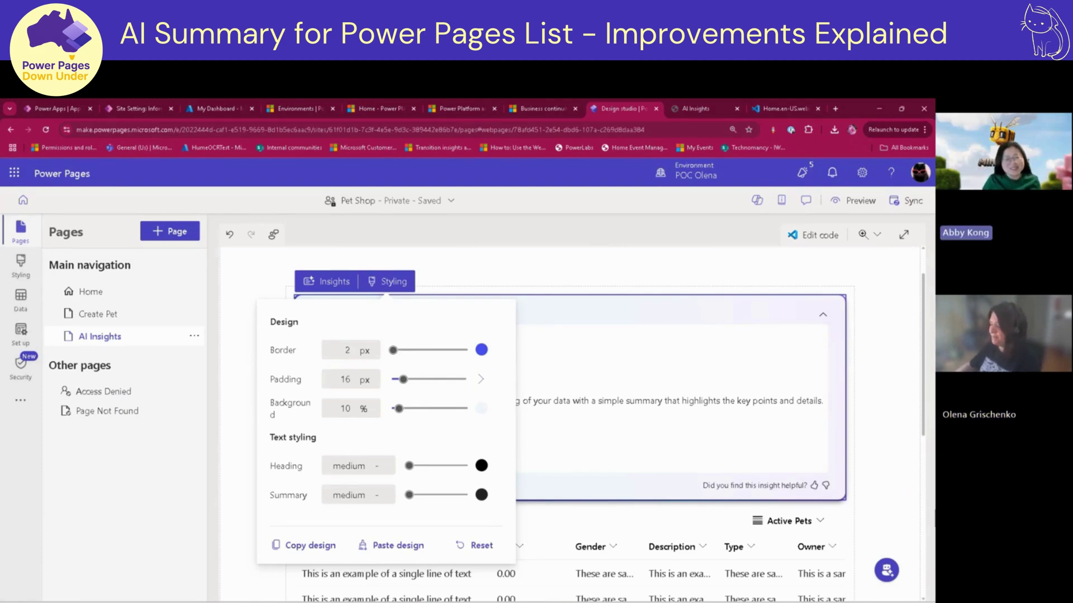
key("BackSpace")
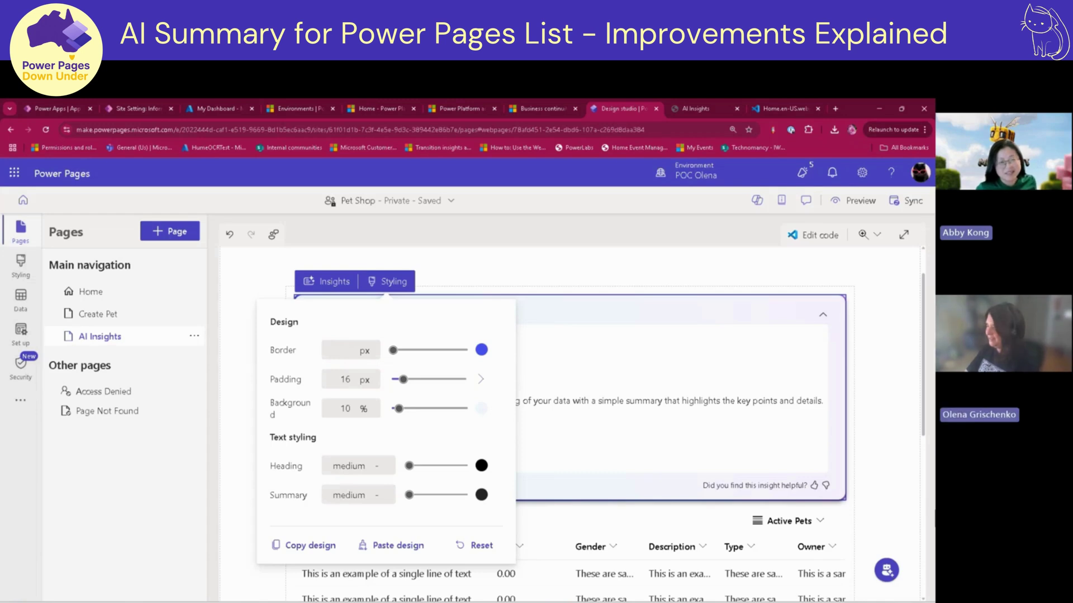
type("0")
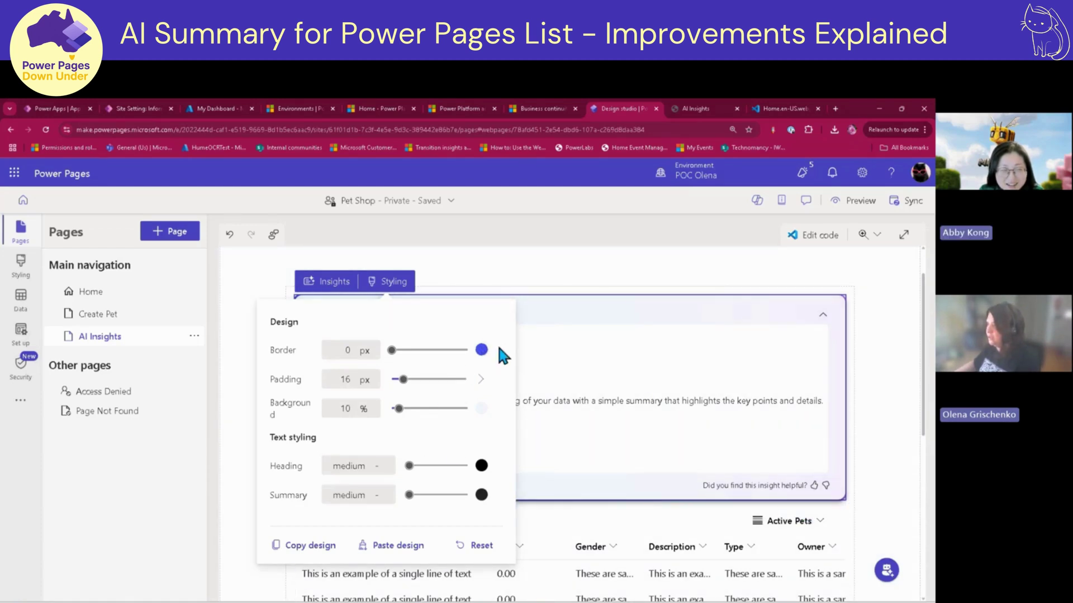
left_click(481, 351)
left_click(445, 408)
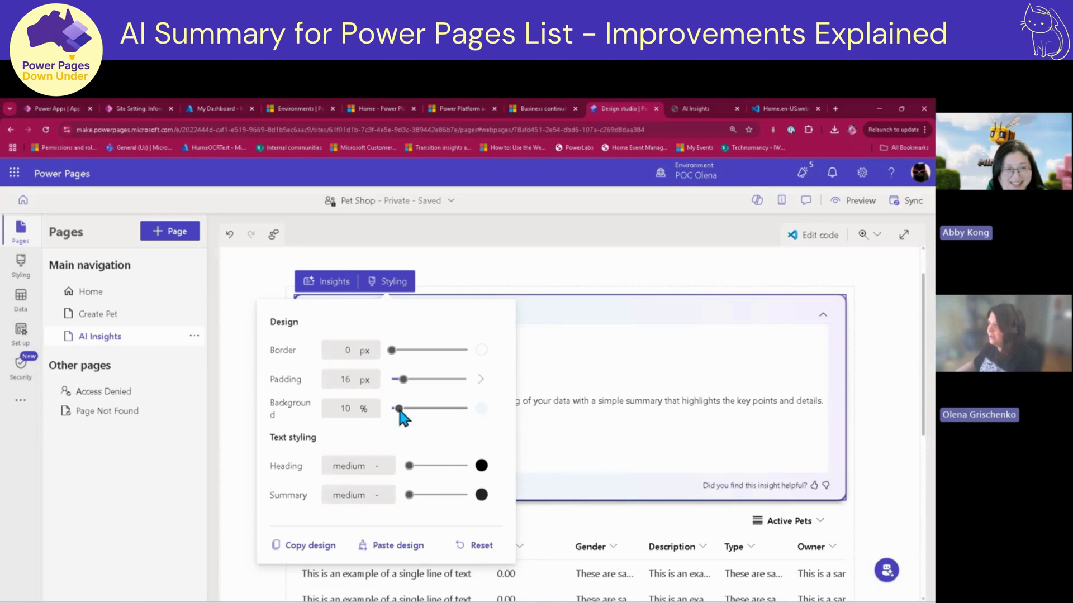
- Strengthen the background of the AI Insights component to 62%
left_click_drag(402, 409, 415, 407)
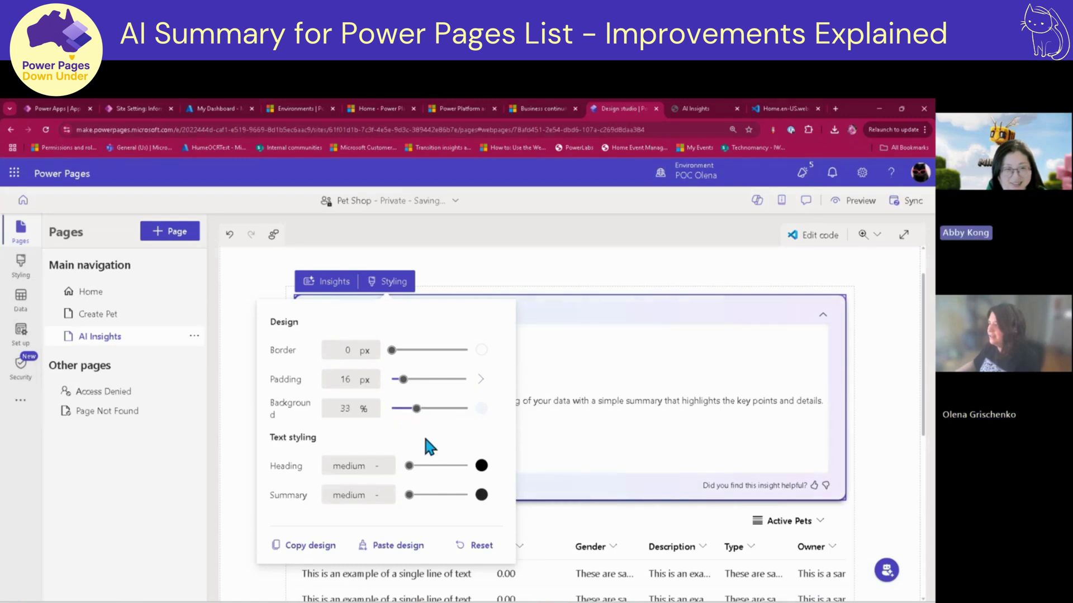
left_click_drag(447, 410, 456, 409)
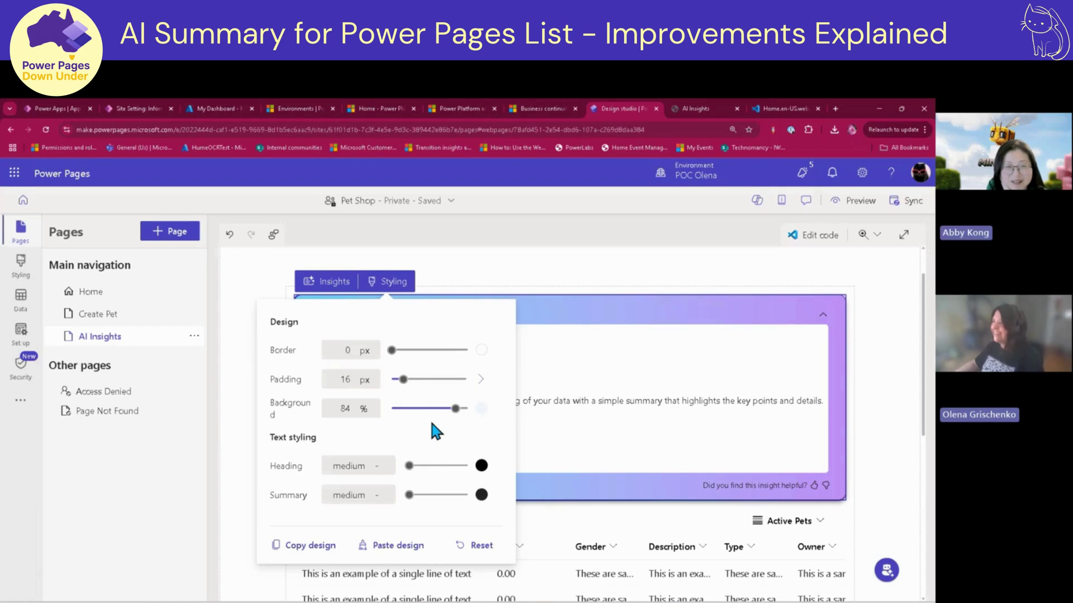
left_click_drag(455, 413, 439, 409)
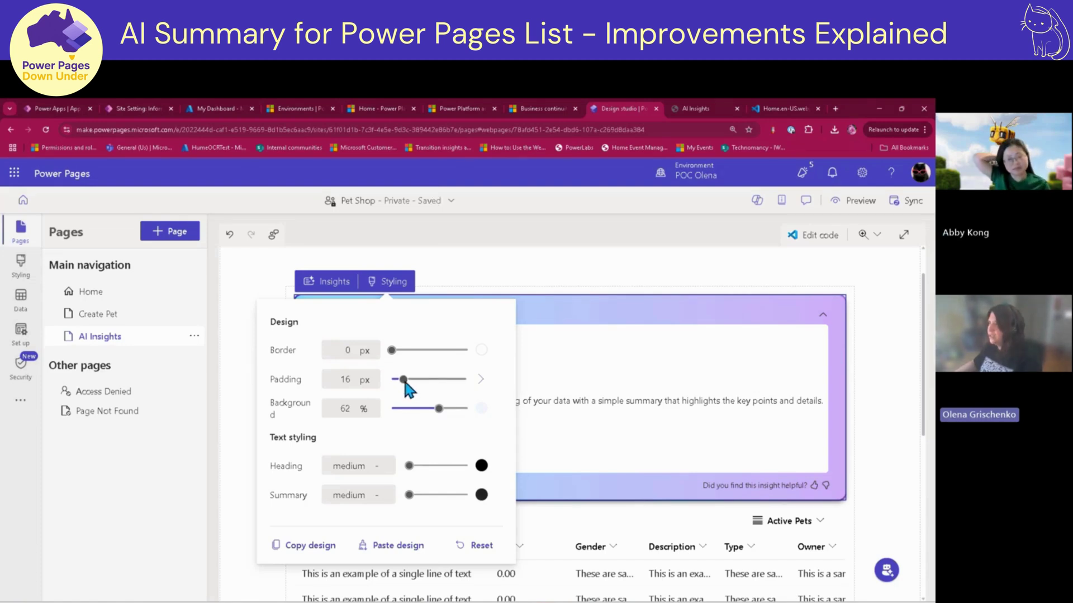
- Check the individual side paddings of the AI Insights component, set its overall padding to 5 px and close the styling options
mouse_move(407, 388)
left_mouse_down()
mouse_move(426, 387)
mouse_move(399, 381)
left_mouse_up()
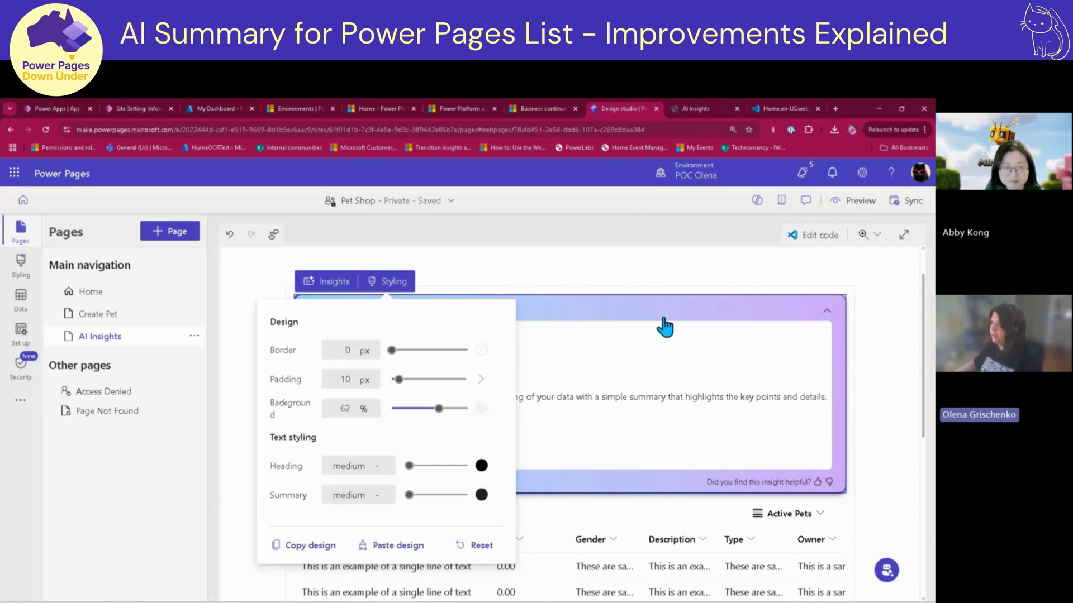
left_click(480, 381)
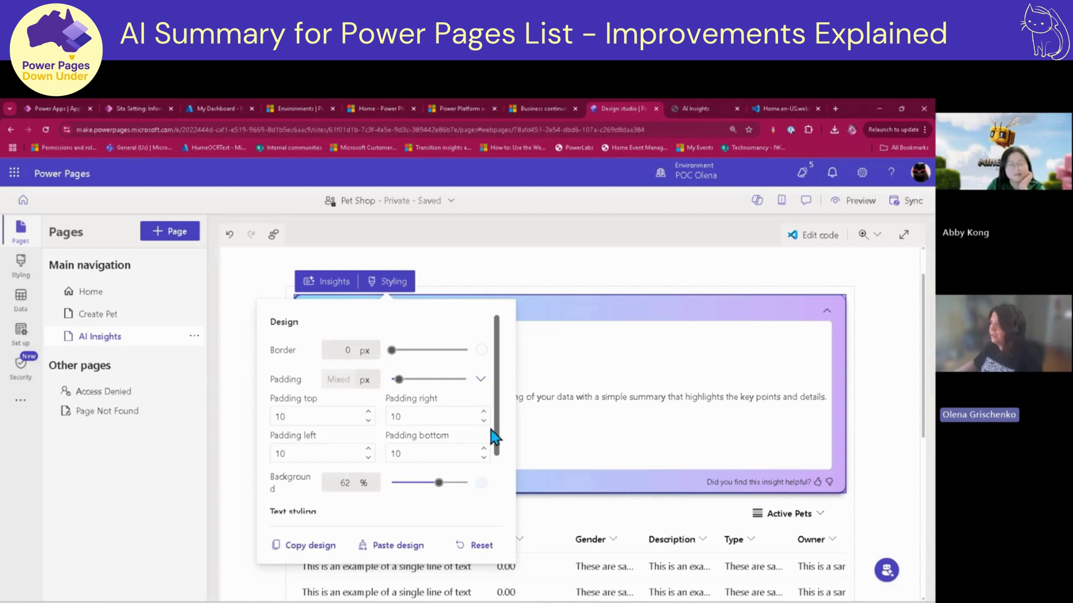
left_click(484, 379)
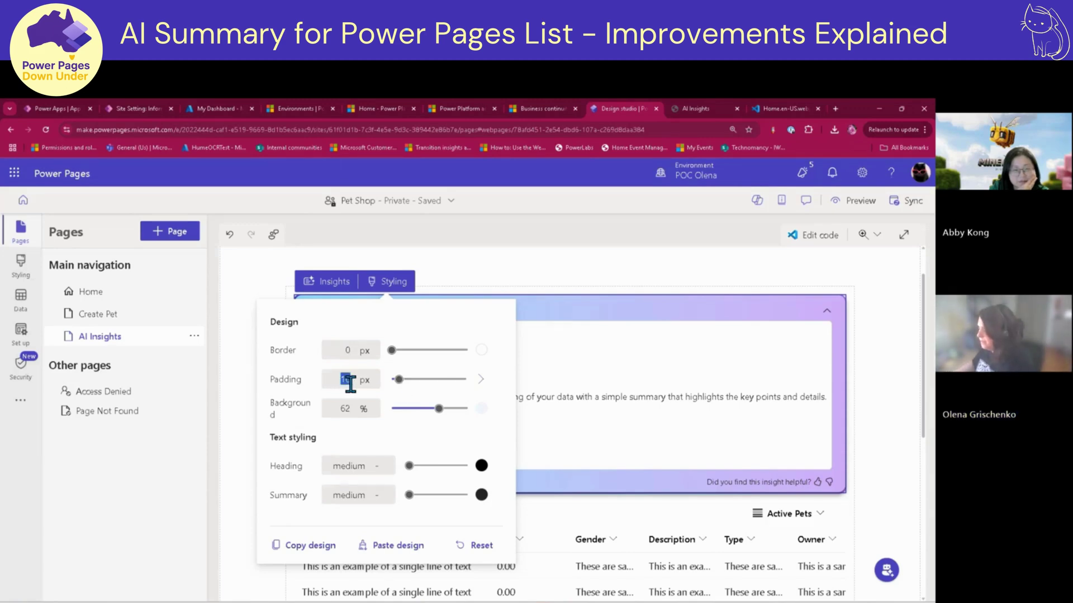
type("5")
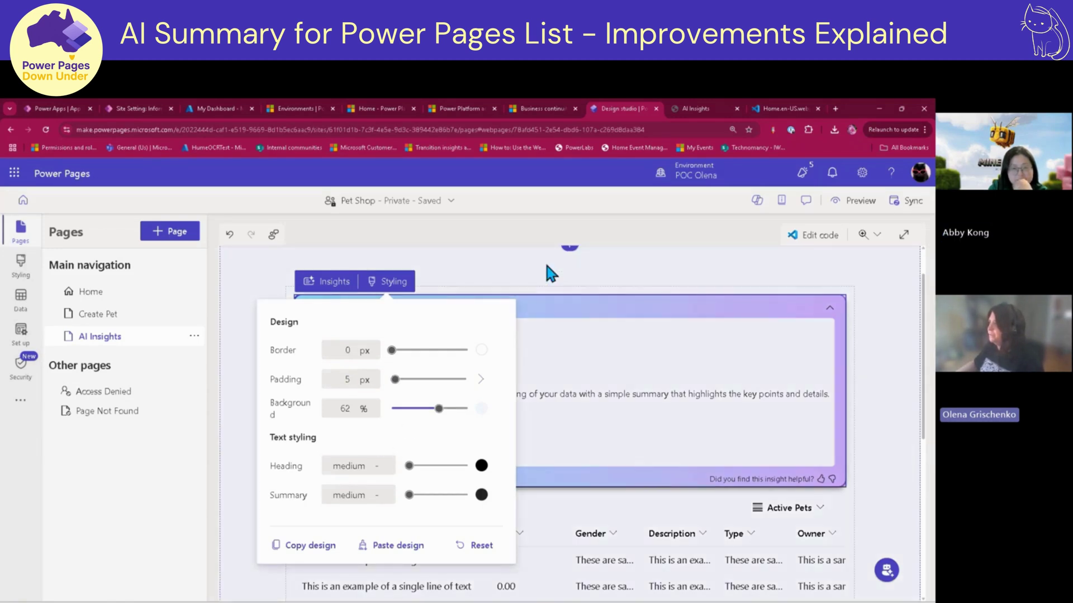
left_click(579, 273)
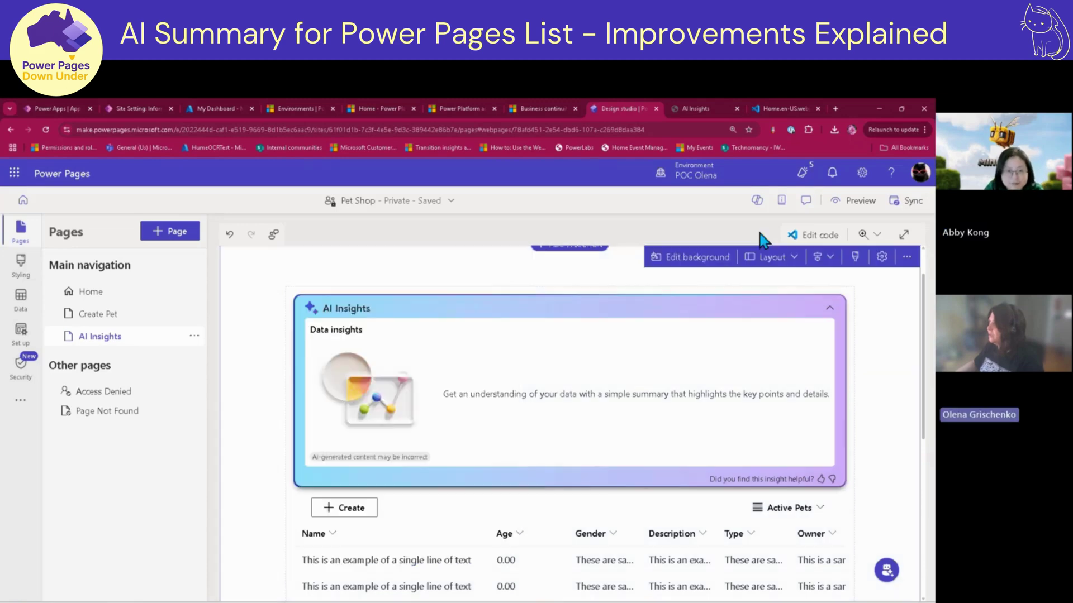
- Reload the AI Insights page preview and examine the restyled AI Insights section, its chart and the pet records
left_click(700, 108)
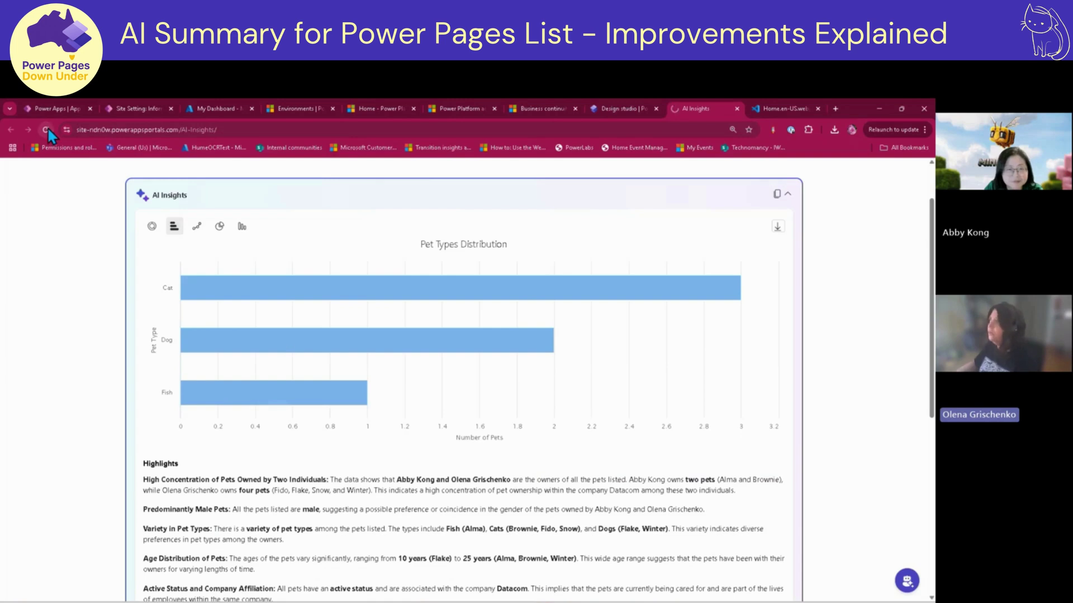
left_click(46, 129)
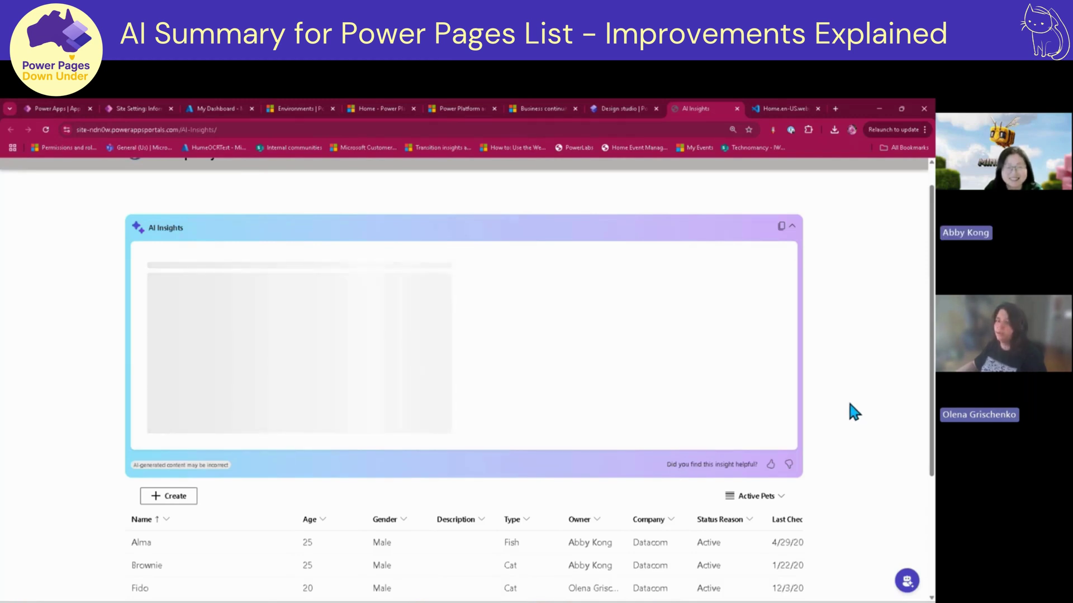
scroll(850, 404, "down", 2)
scroll(850, 404, "up", 1)
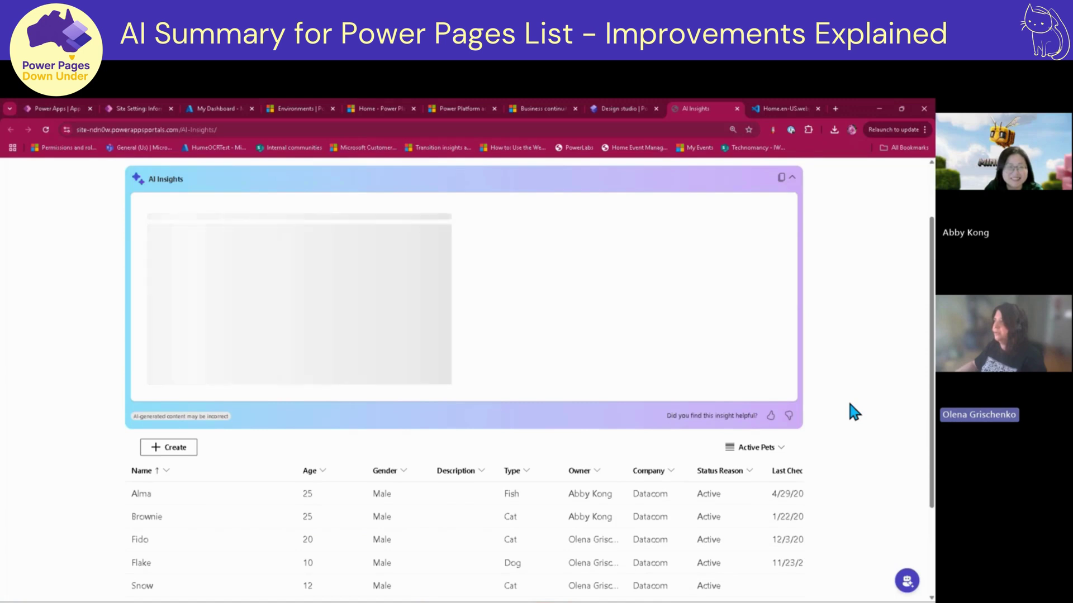
scroll(849, 403, "down", 2)
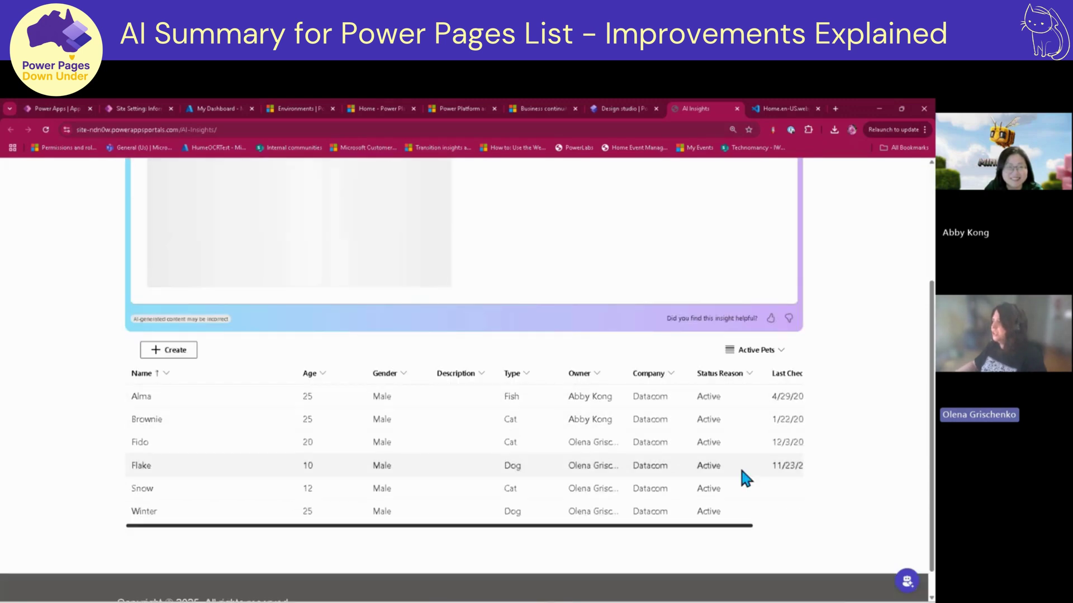
scroll(746, 503, "down", 2)
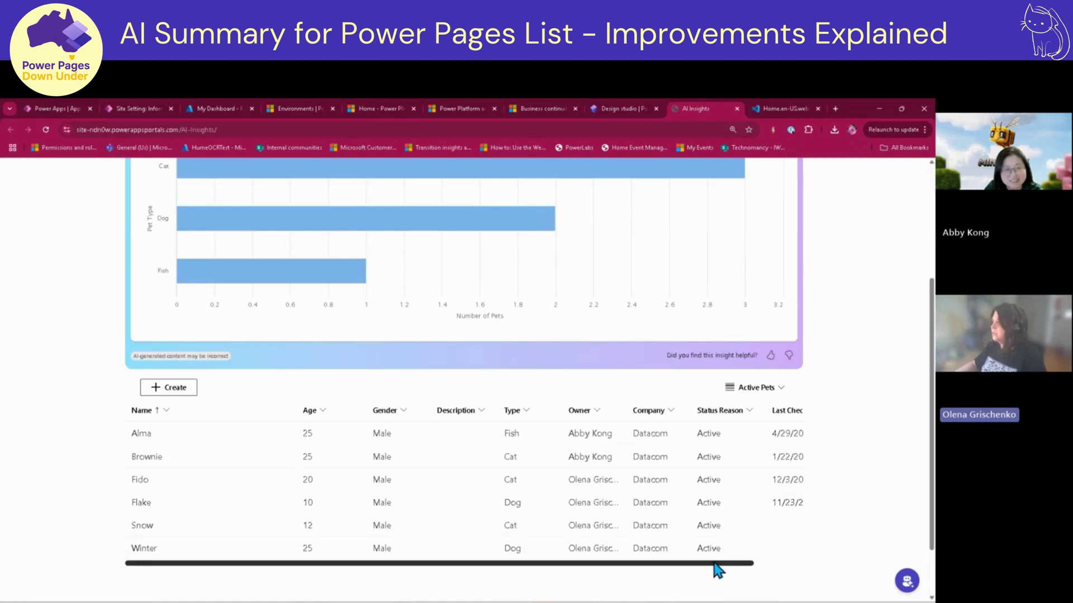
left_click_drag(718, 570, 682, 566)
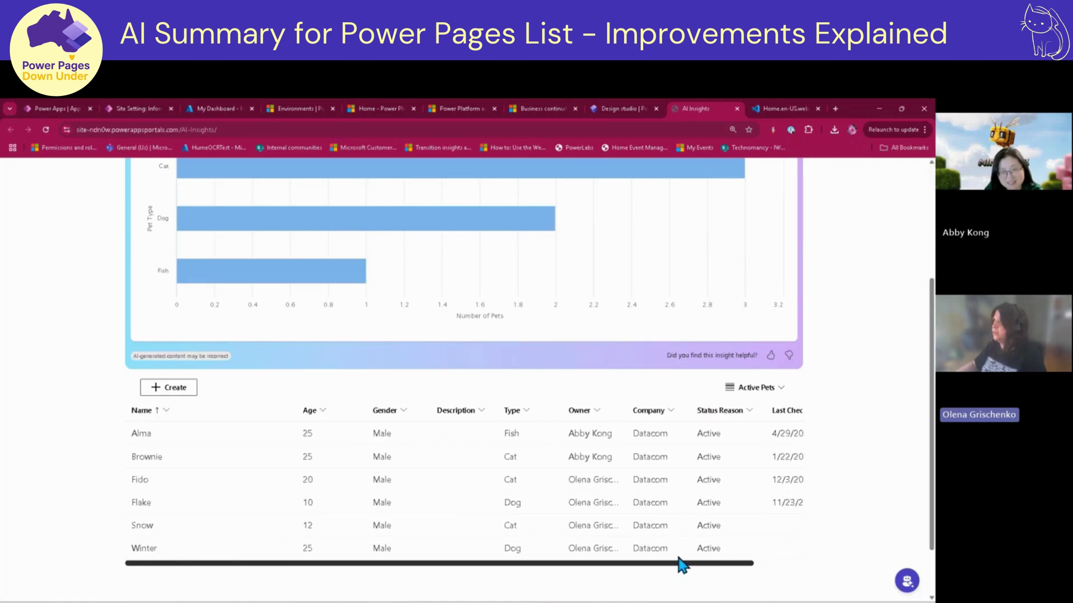
mouse_move(324, 257)
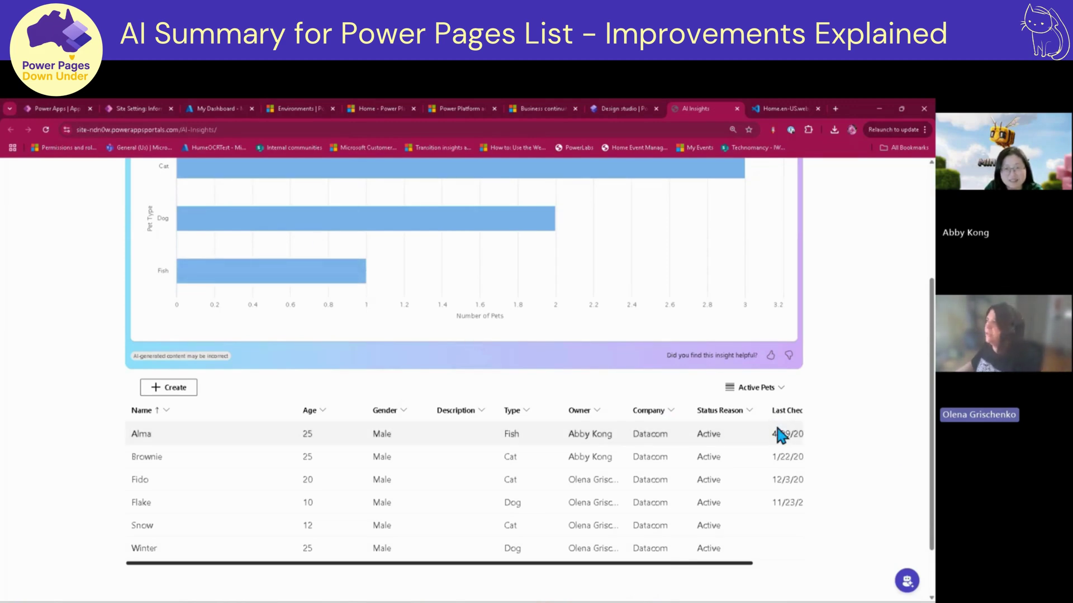
scroll(370, 349, "up", 3)
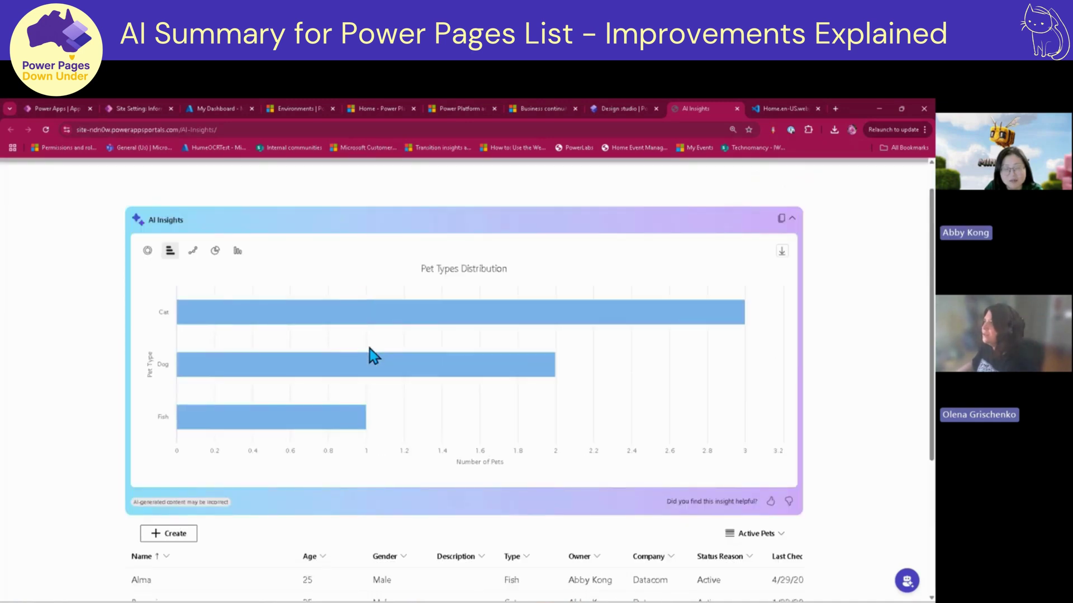
- Switch back to the design studio and review the styling options and the insights settings of the AI Insights component
left_click(635, 110)
left_click(363, 319)
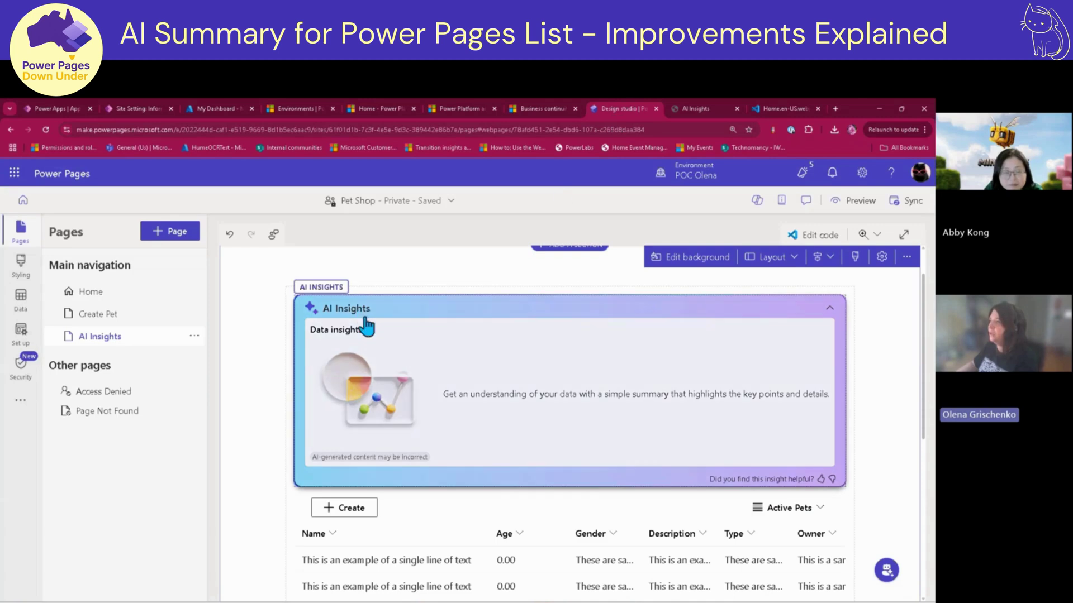
left_click(404, 318)
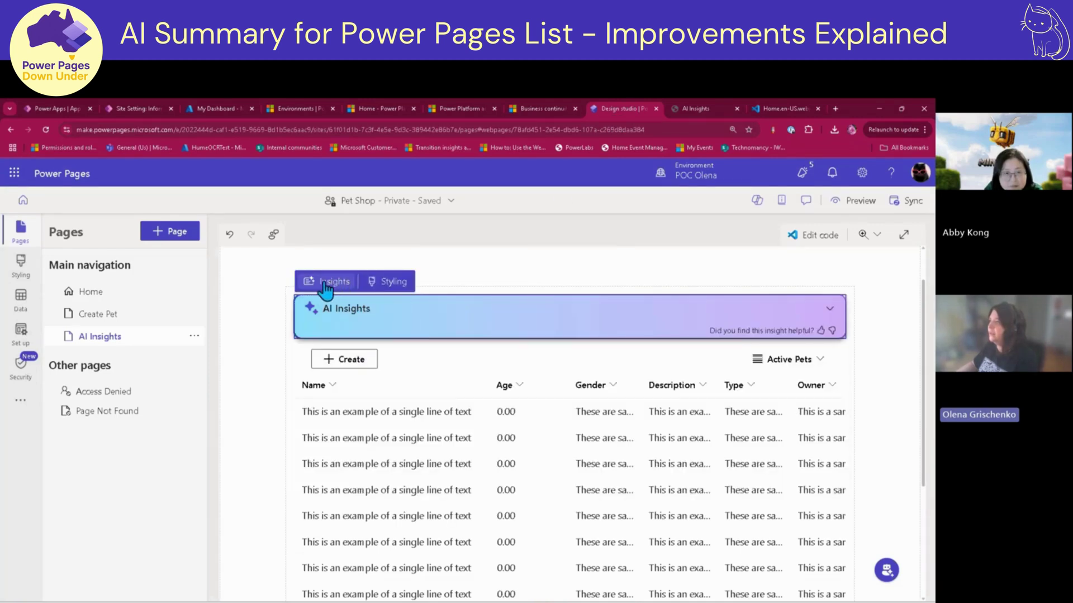
left_click(386, 287)
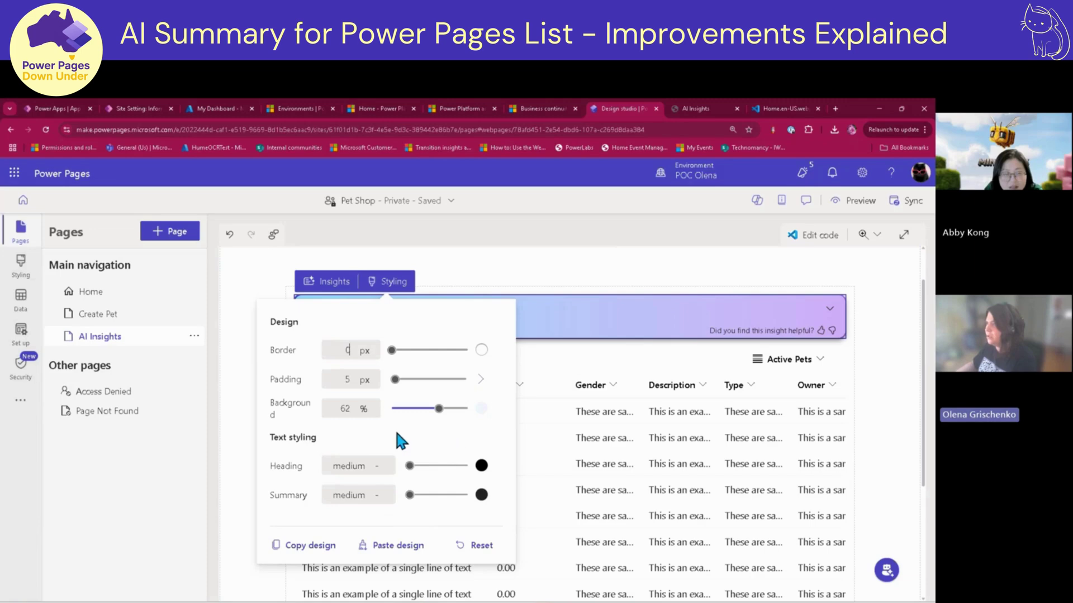
left_click(336, 282)
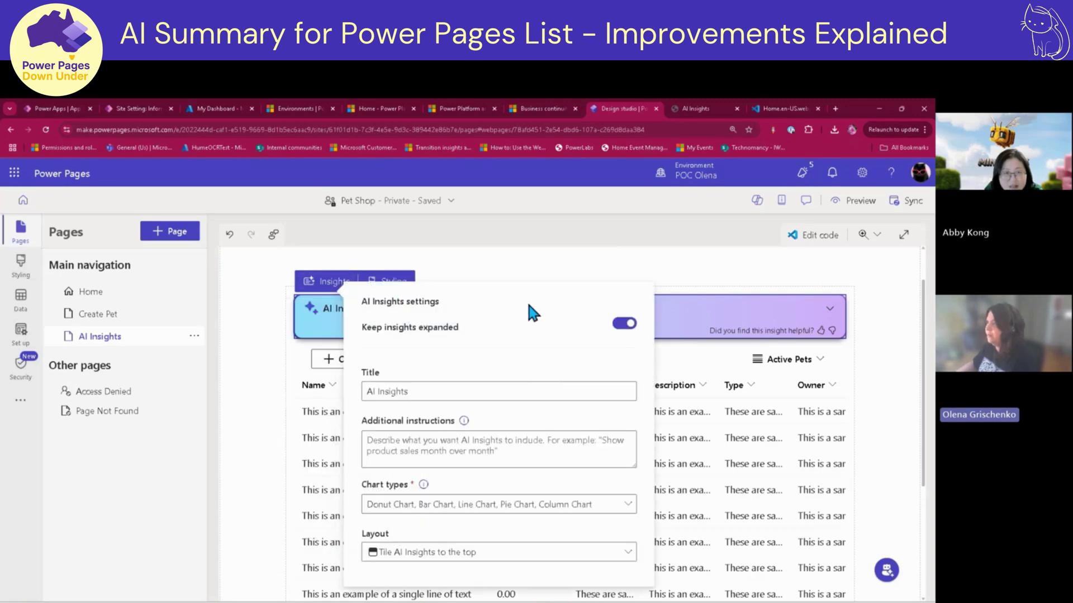
right_click(740, 255)
left_click(715, 249)
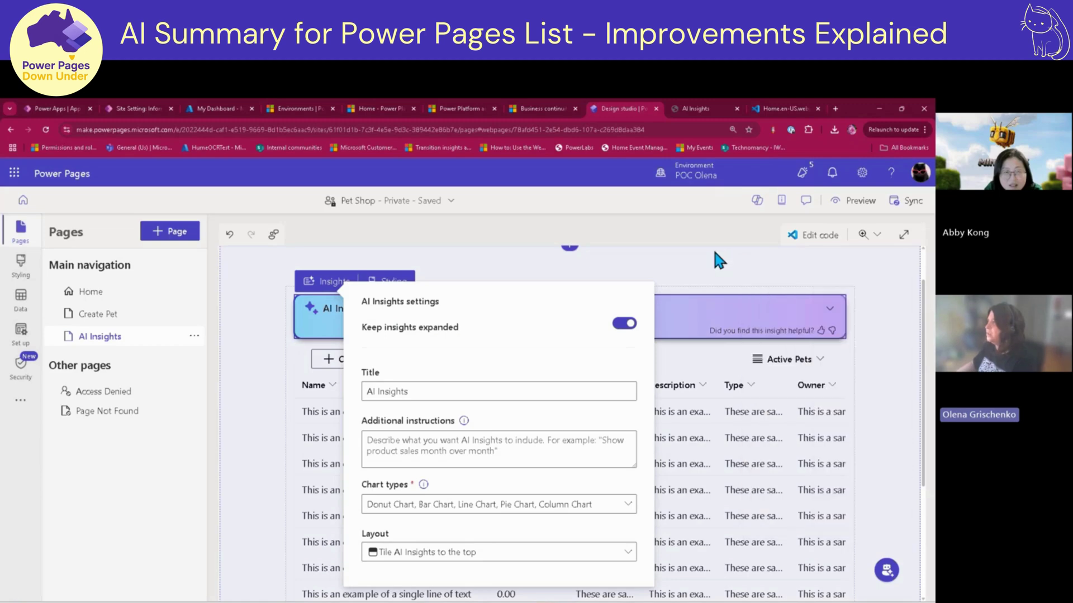
scroll(714, 252, "up", 1)
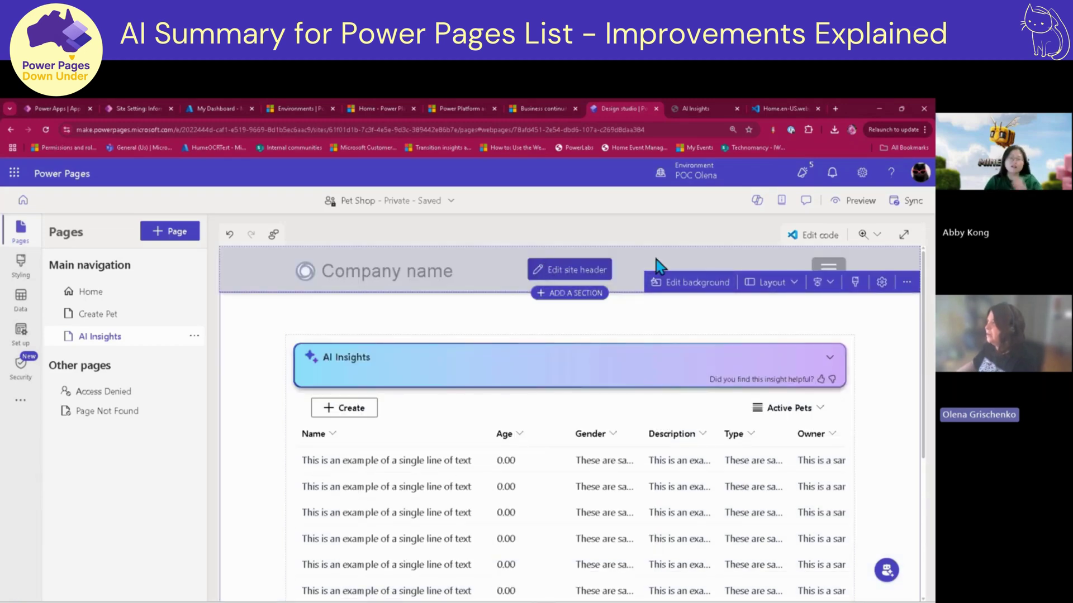
- Expand the AI Insights component and turn off Keep insights expanded in its settings
left_click(333, 357)
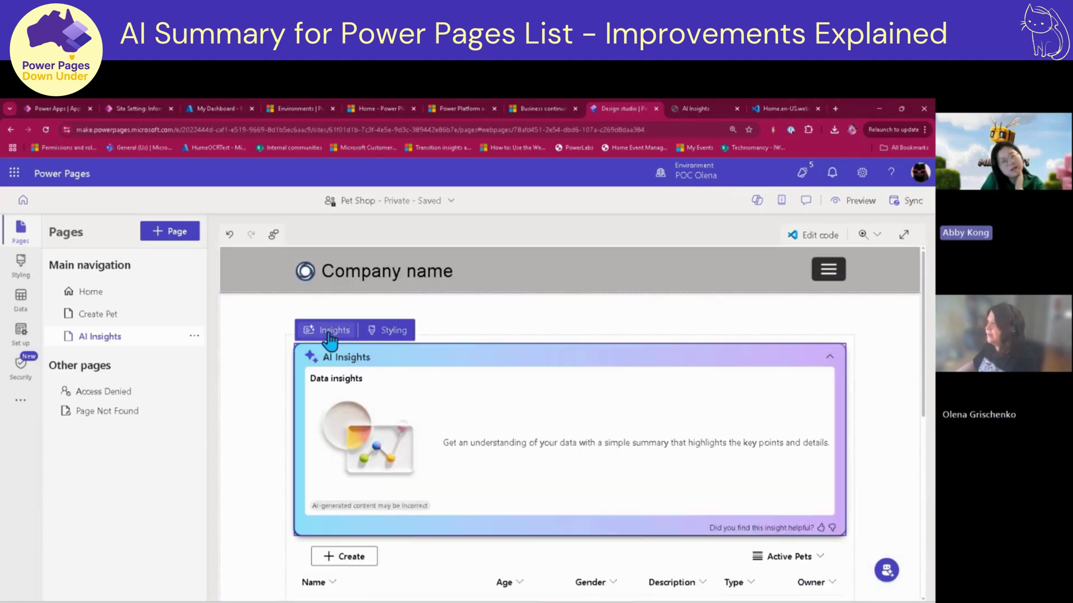
left_click(329, 331)
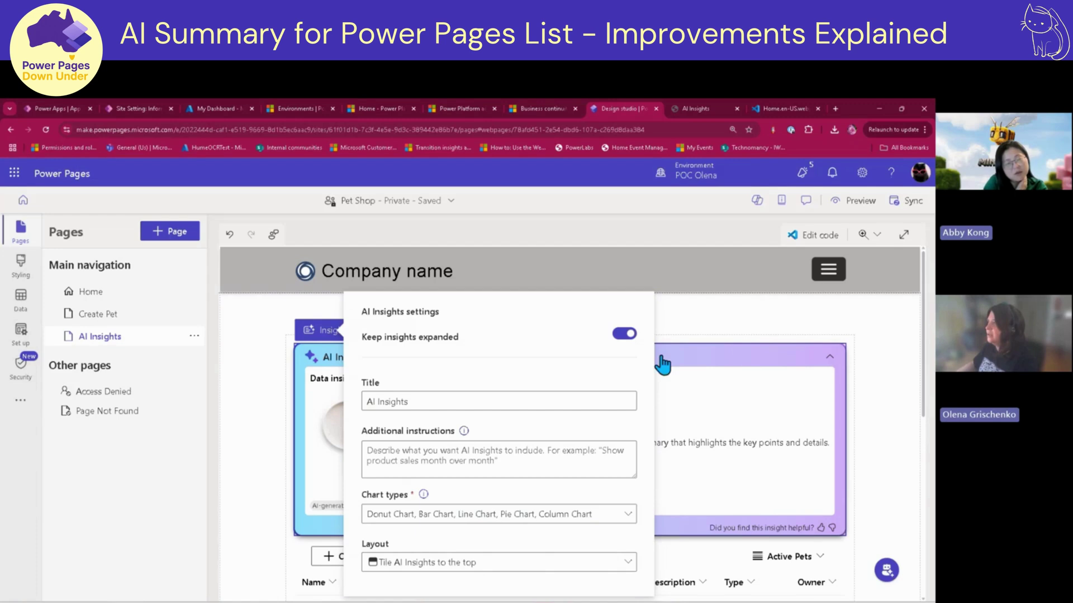
left_click(622, 335)
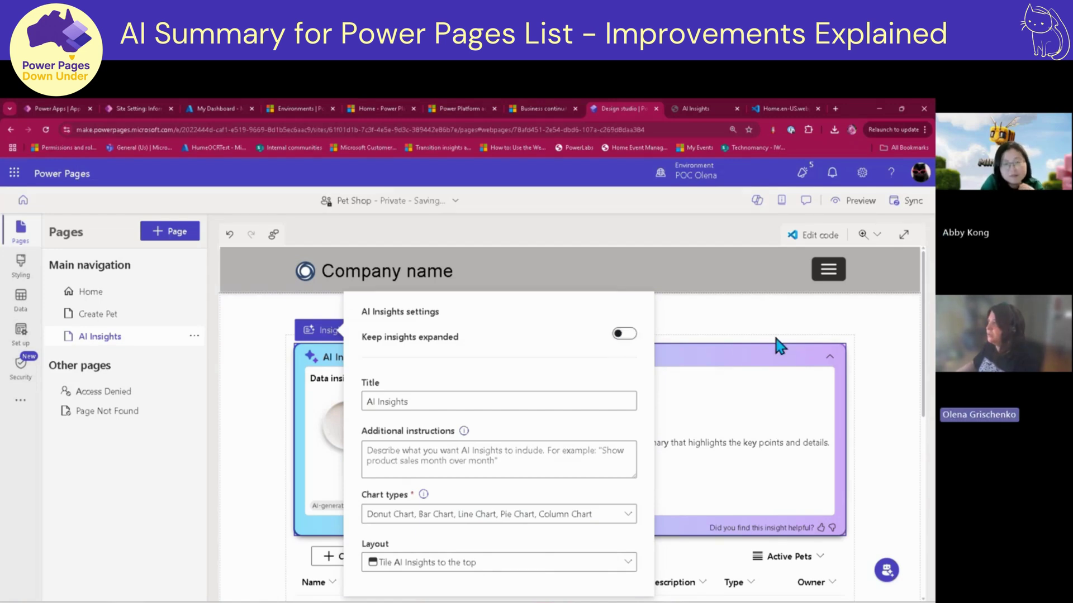
left_click(925, 389)
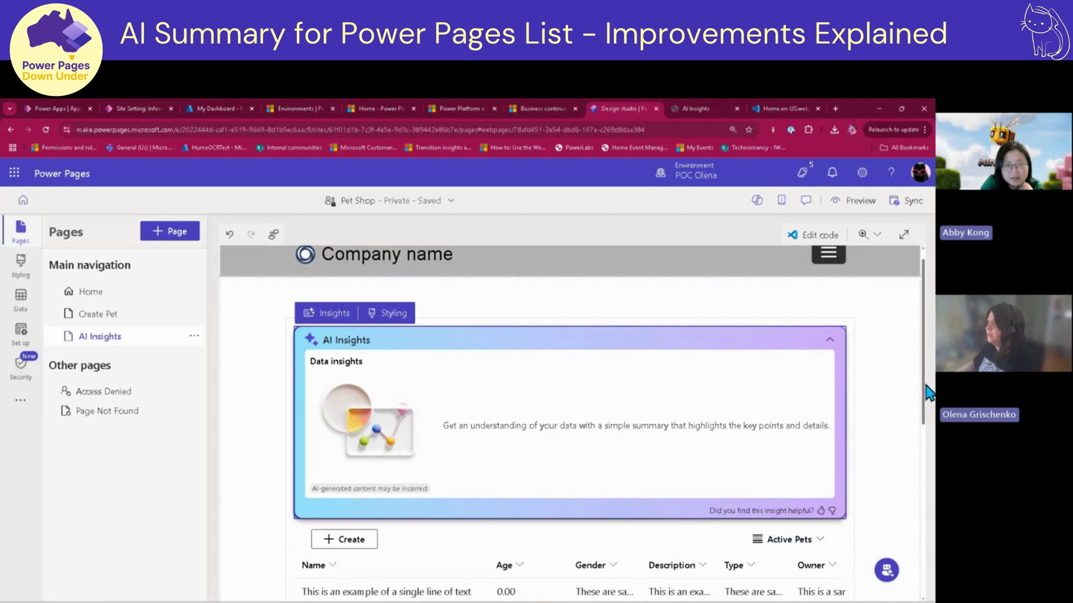
- Reopen the AI Insights settings, read the guidance for Additional instructions, and select the pets list on the page
left_click(344, 306)
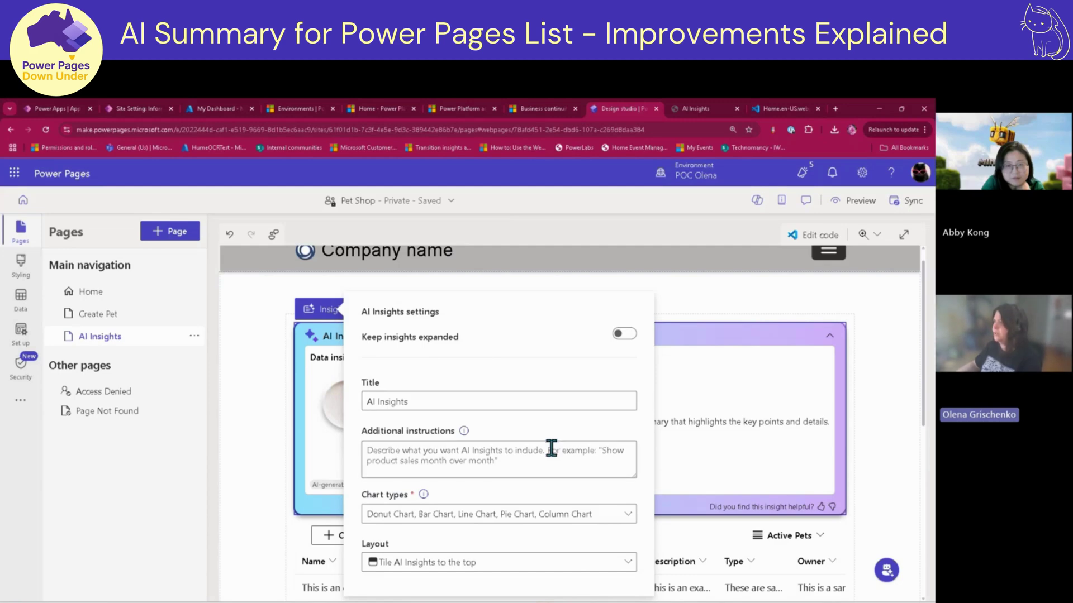
mouse_move(463, 432)
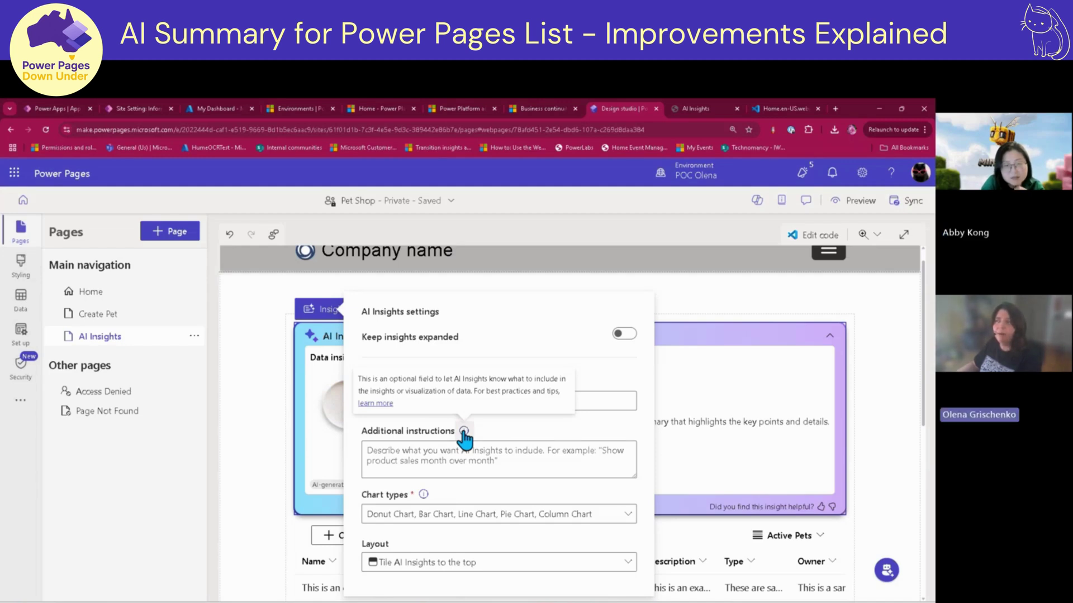
left_click(397, 455)
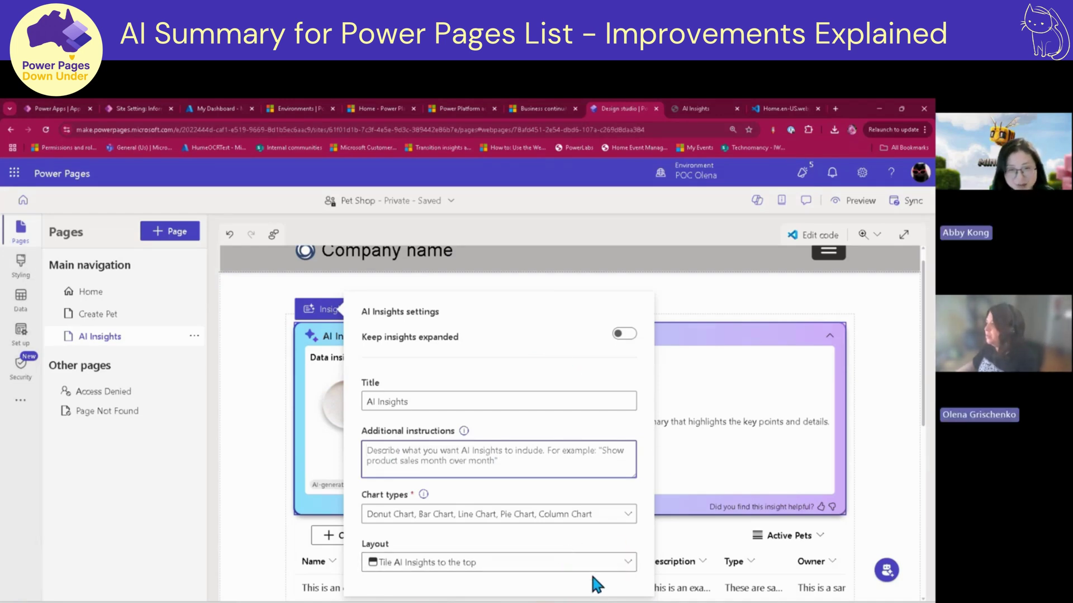
left_click(633, 580)
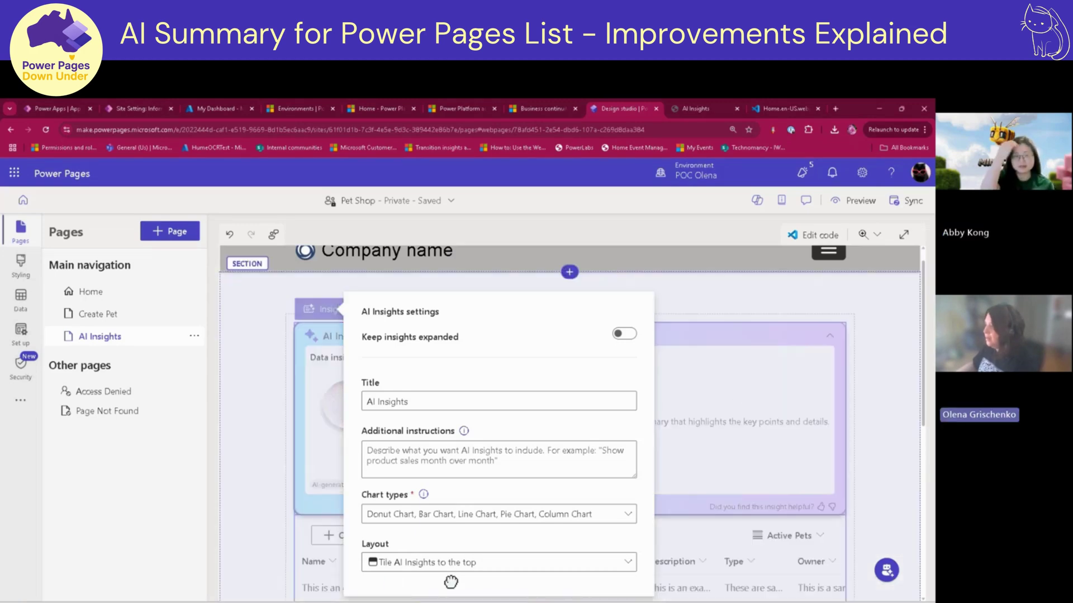
left_click(320, 559)
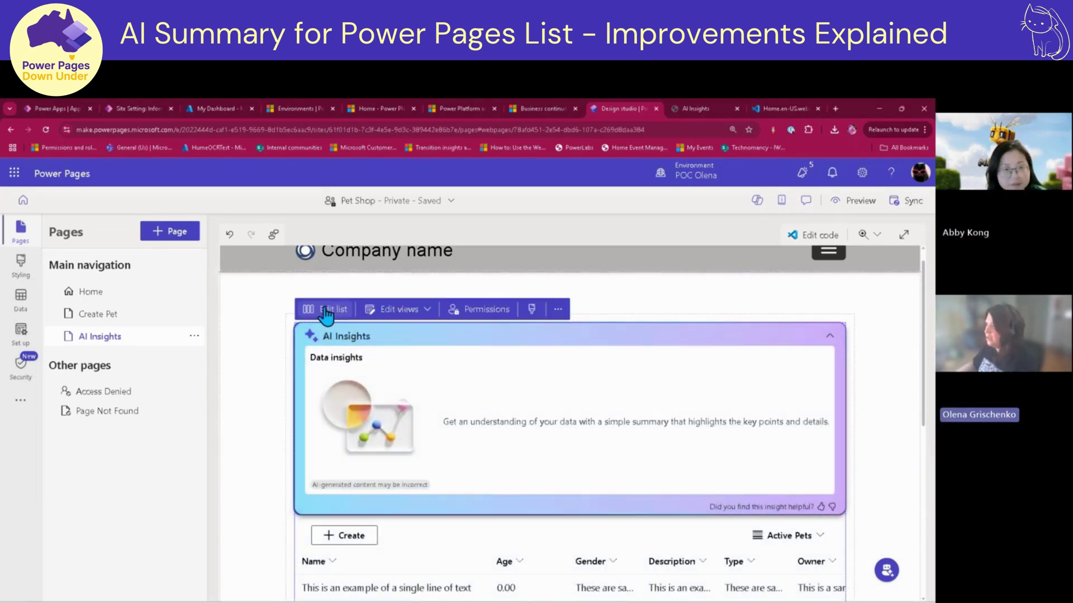
- Select the AI Insights component and set its layout to Tile AI Insights to the left
left_click(326, 310)
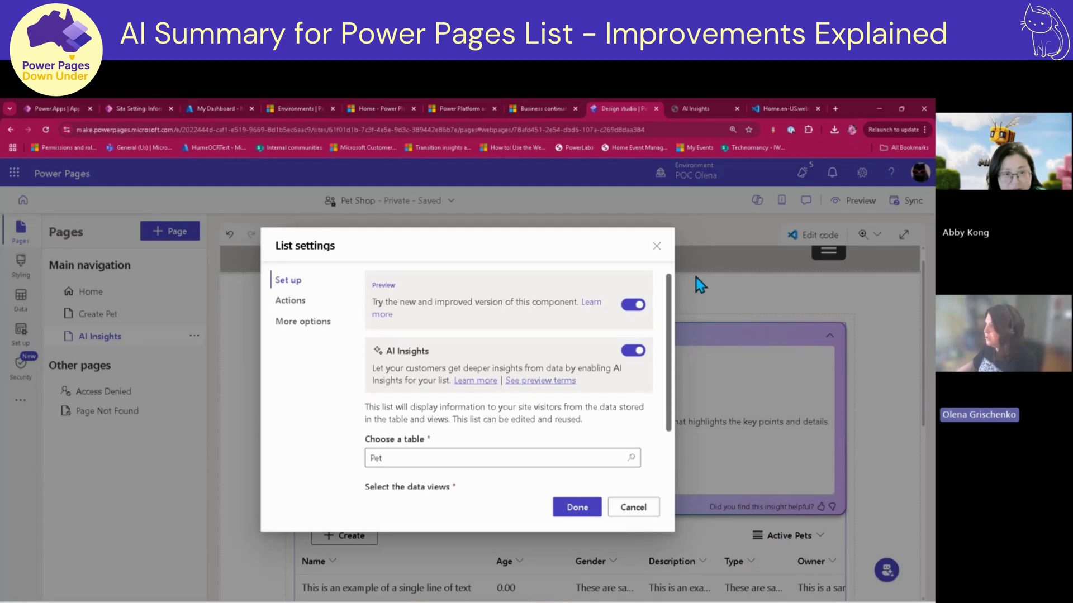
left_click(700, 285)
left_click(424, 359)
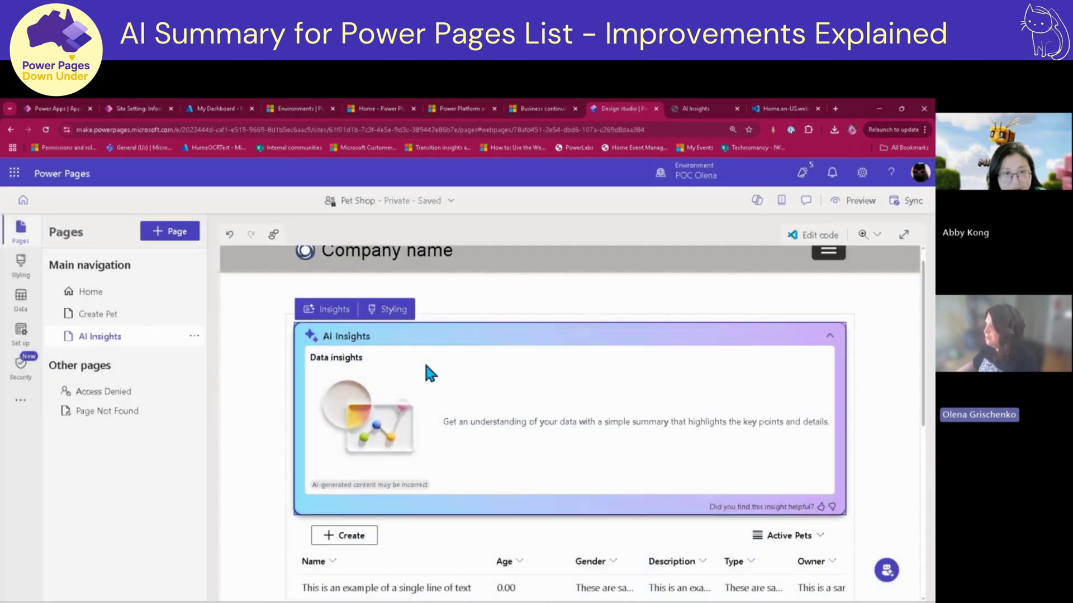
left_click(345, 315)
left_click(539, 565)
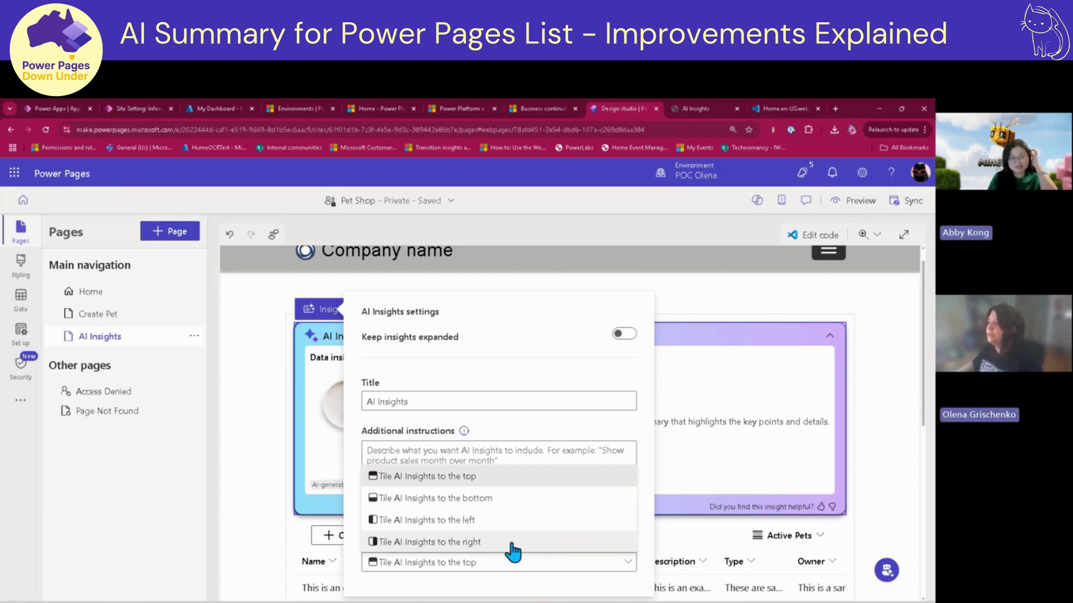
left_click(471, 520)
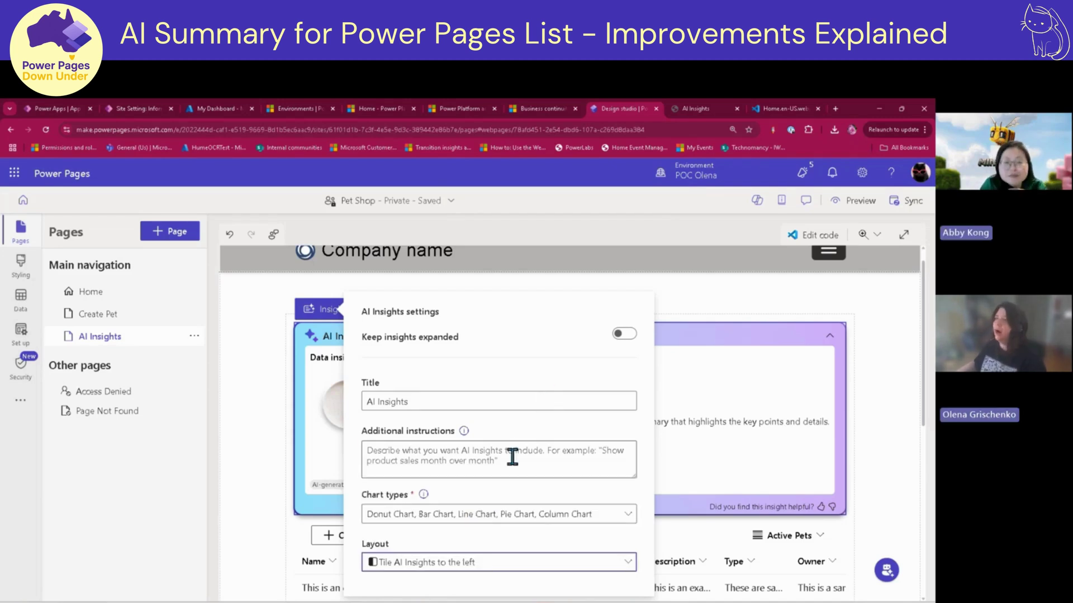
- Enter "I am interested in pet age distribution" as the additional instructions for AI Insights
left_click(391, 453)
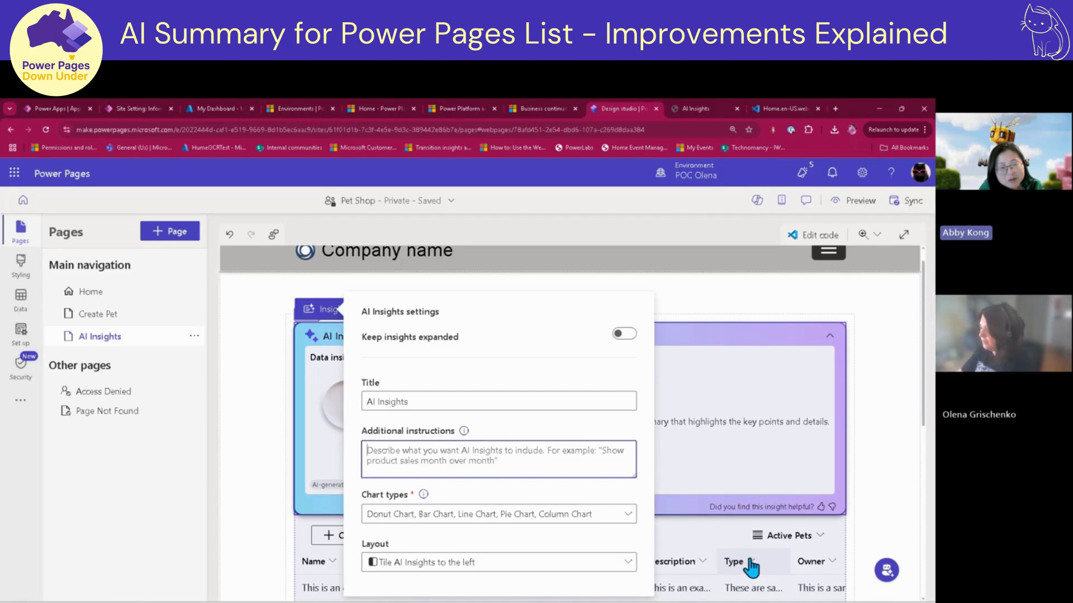
type("I am intere")
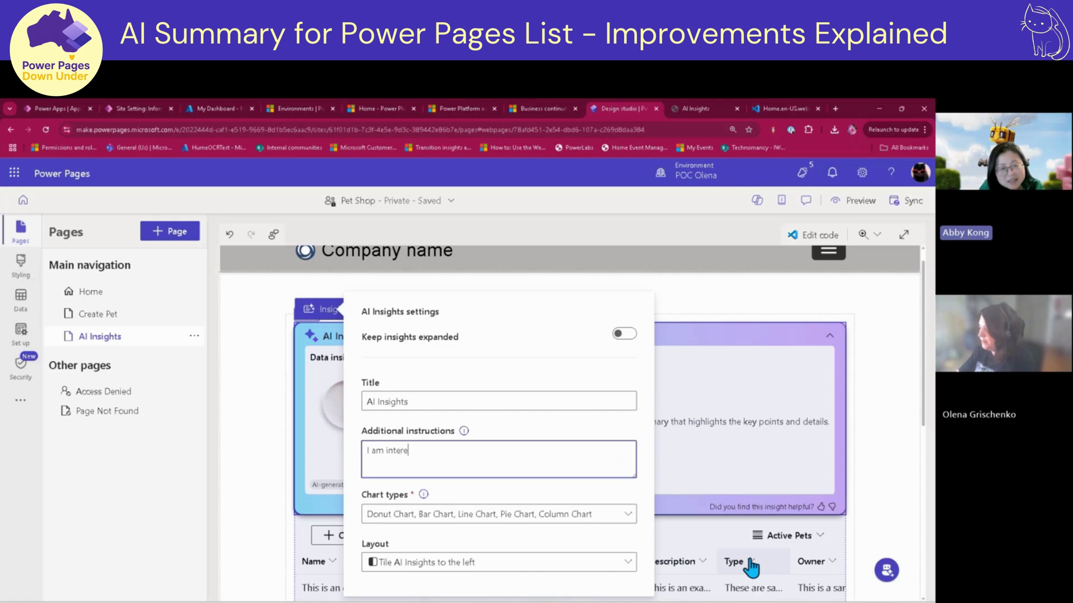
type("sted in")
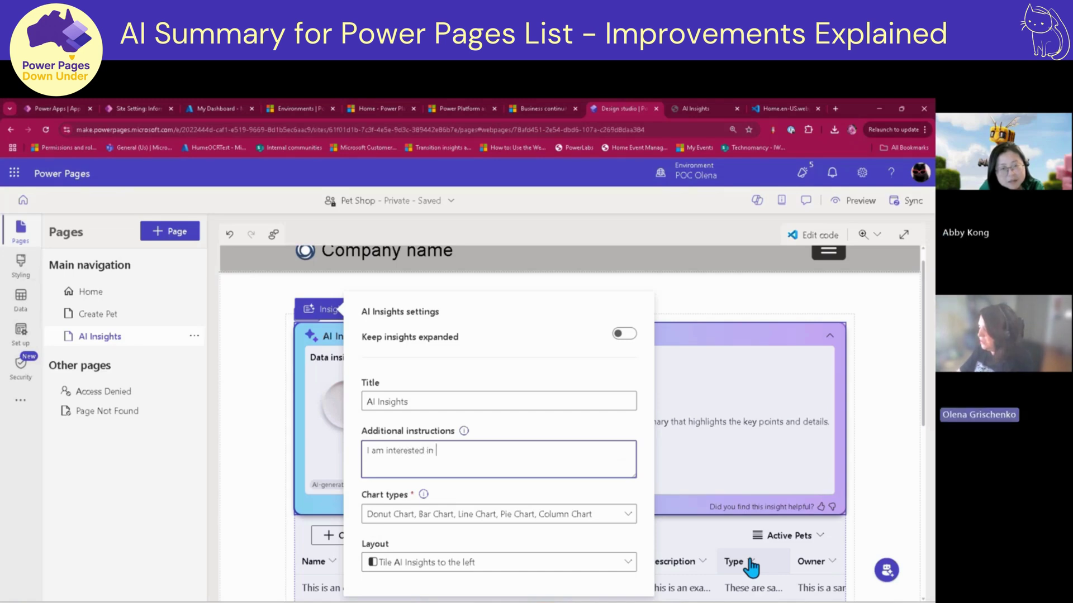
type(" age")
key("BackSpace")
key("BackSpace")
key("BackSpace")
key("BackSpace")
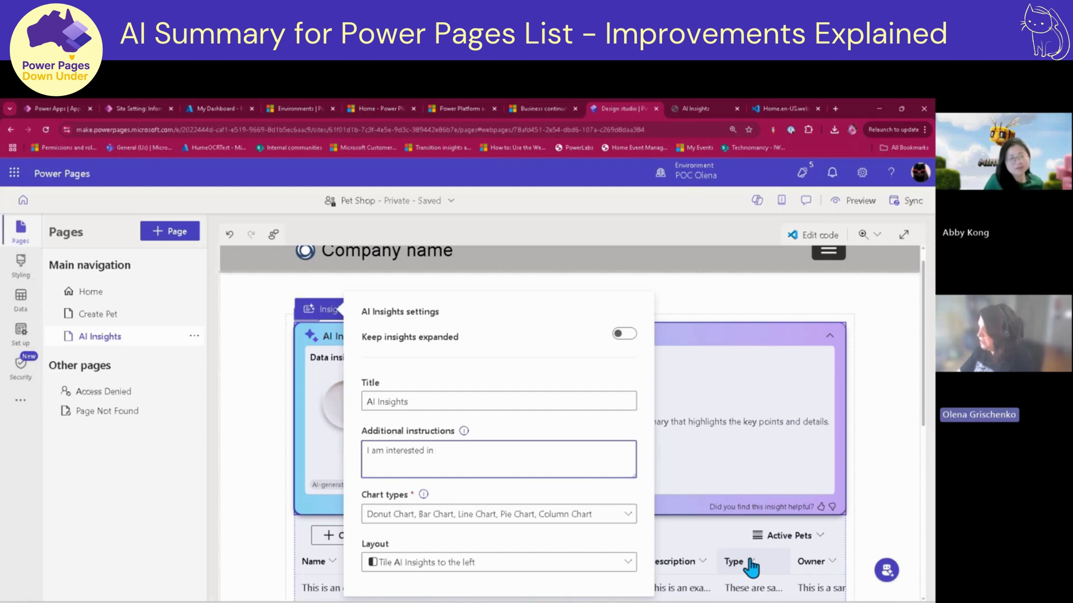
type("pet")
type("s")
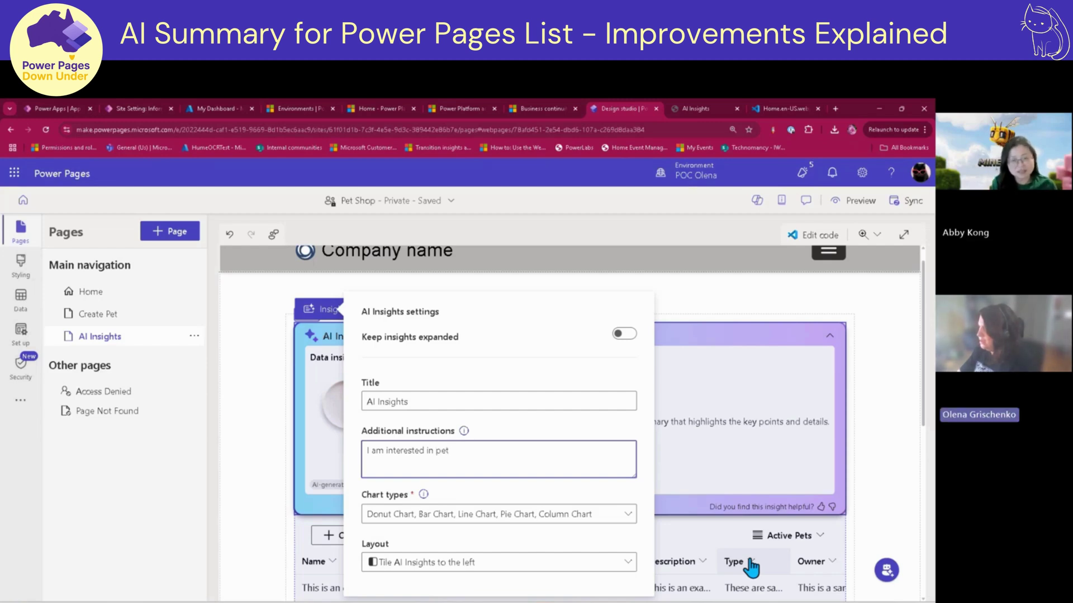
type(" age d")
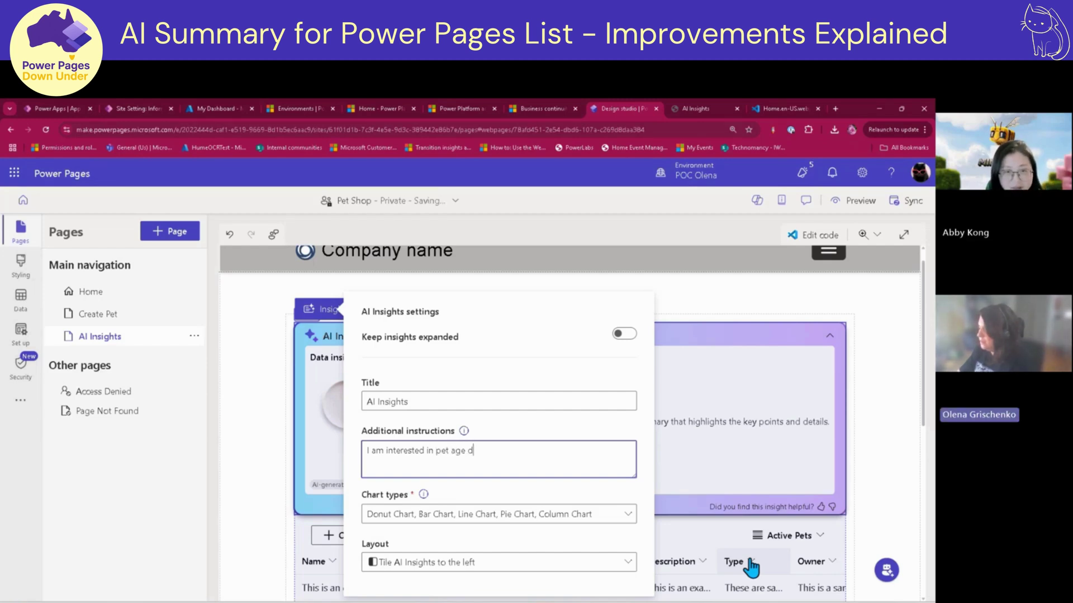
type("istributi")
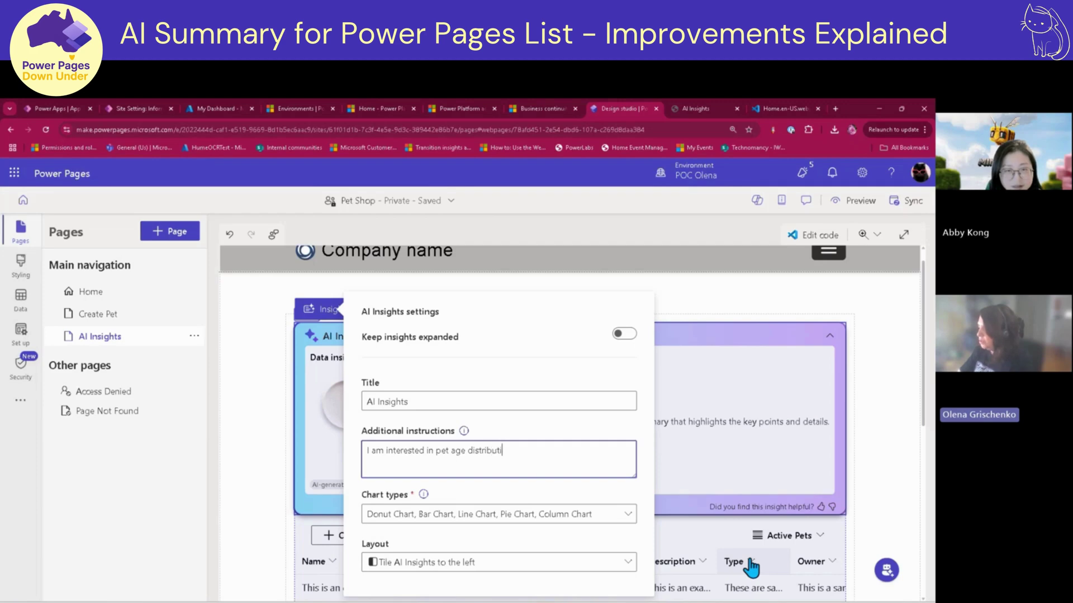
type("on")
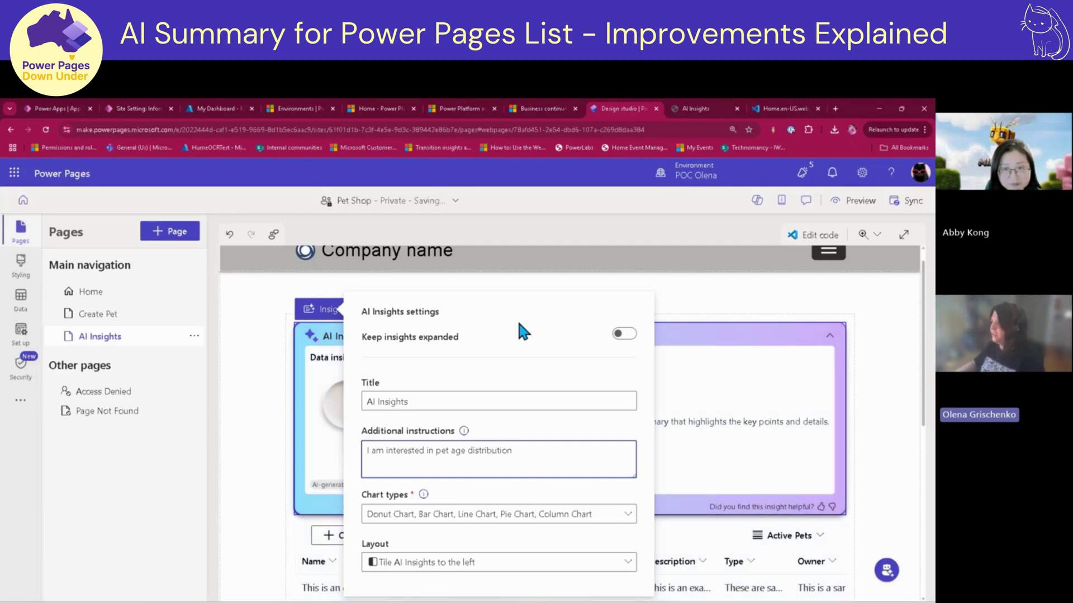
left_click(517, 317)
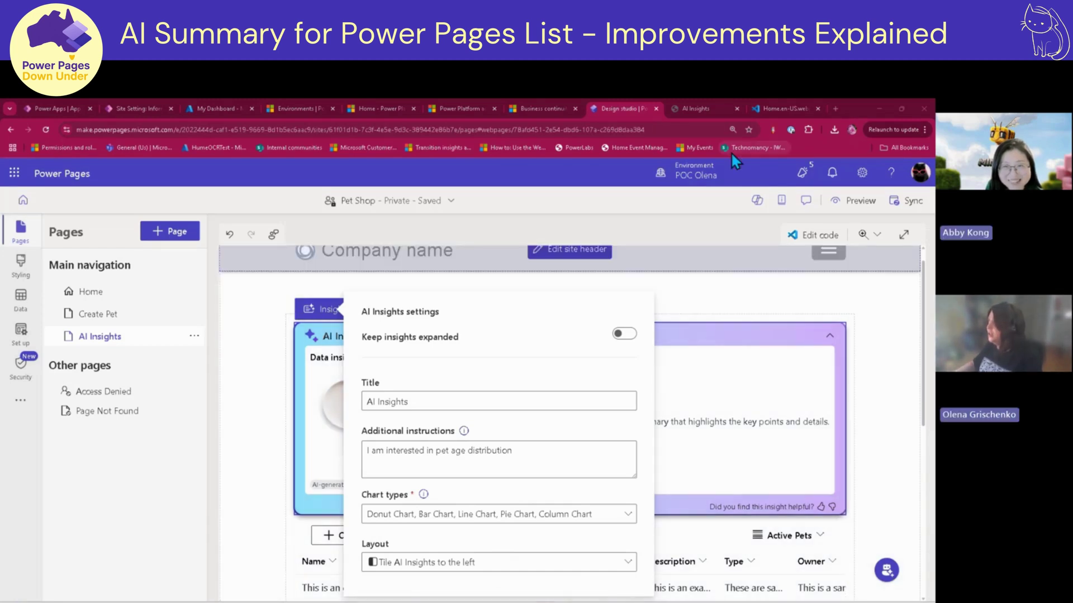
- Close the old AI Insights preview, open a fresh desktop preview of the page and display its AI insights
left_click(737, 108)
left_click(849, 207)
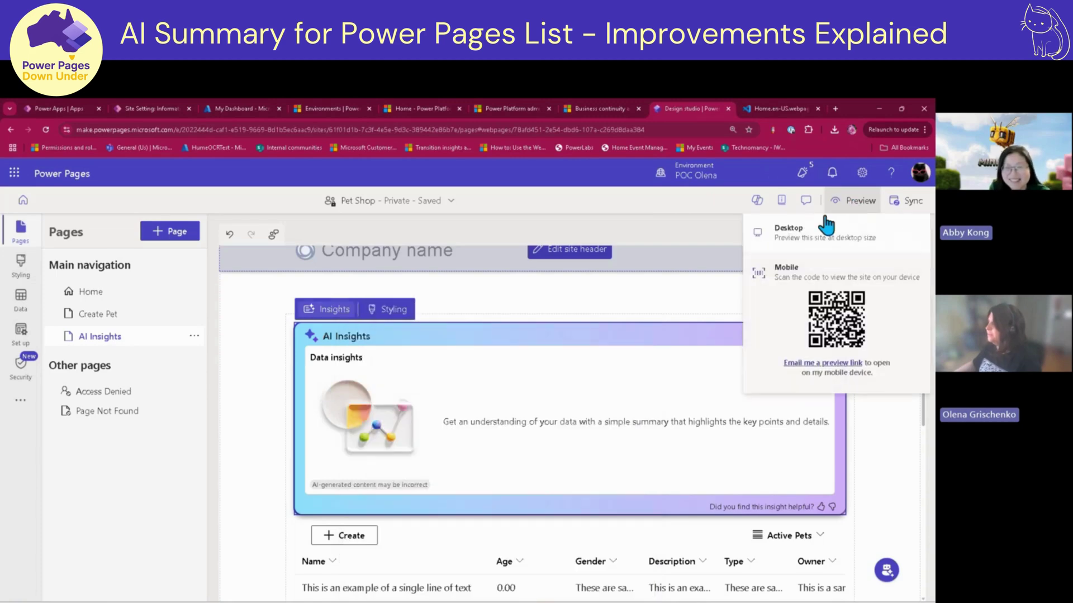
left_click(809, 229)
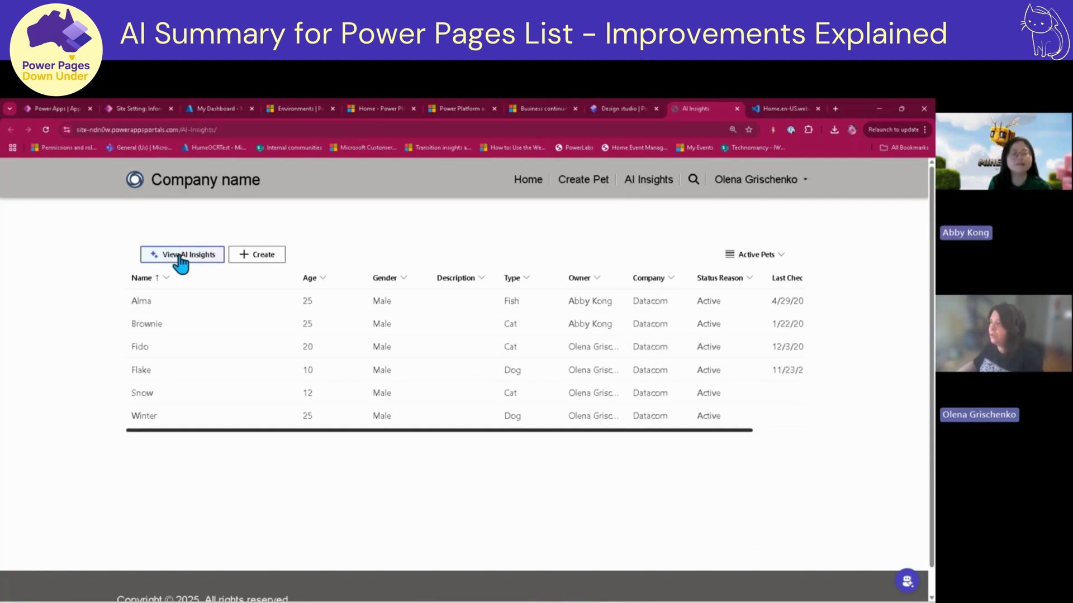
left_click(181, 257)
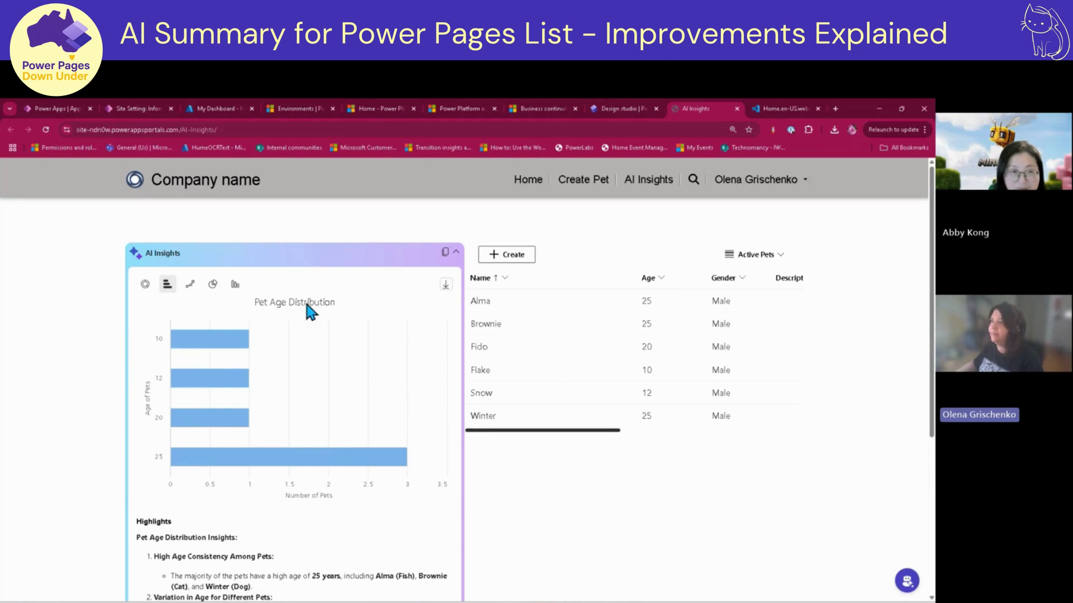
- Examine the Pet Age Distribution chart and highlights, viewing the data as a column chart and as a line chart
mouse_move(319, 453)
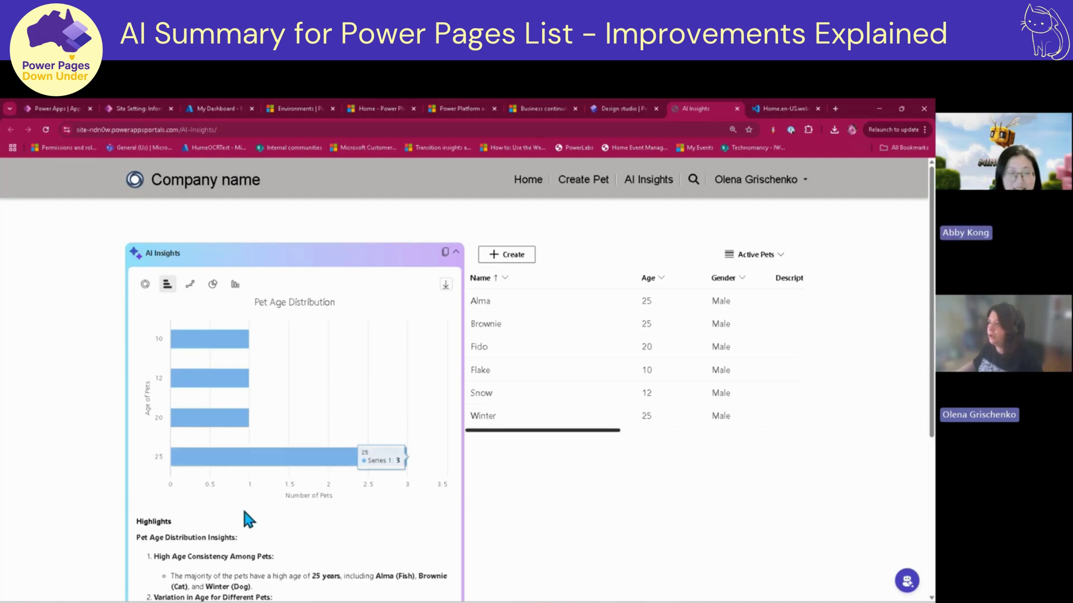
scroll(299, 498, "down", 4)
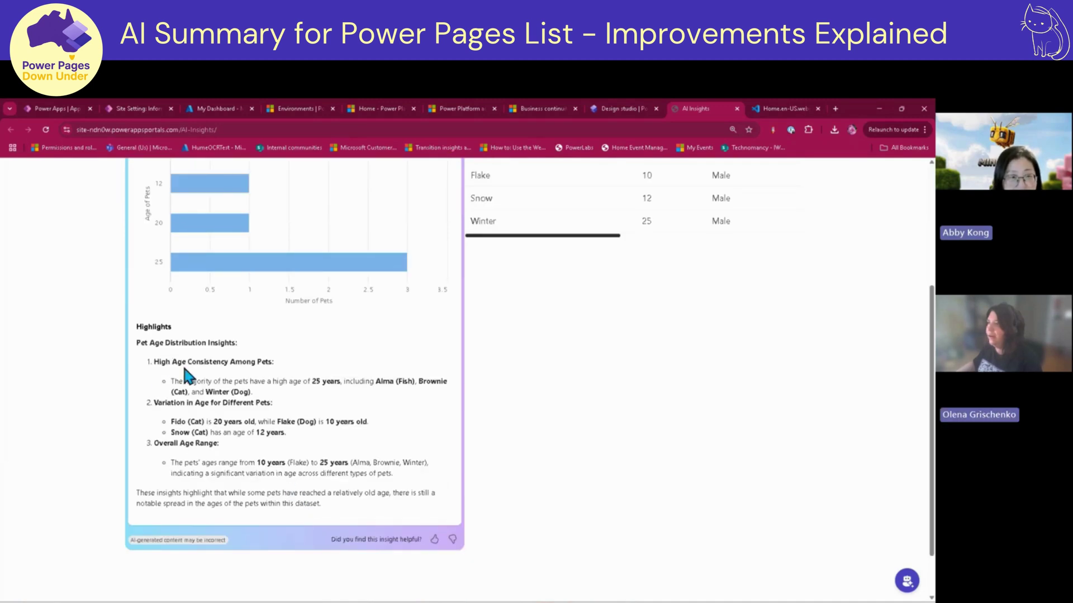
scroll(274, 425, "up", 1)
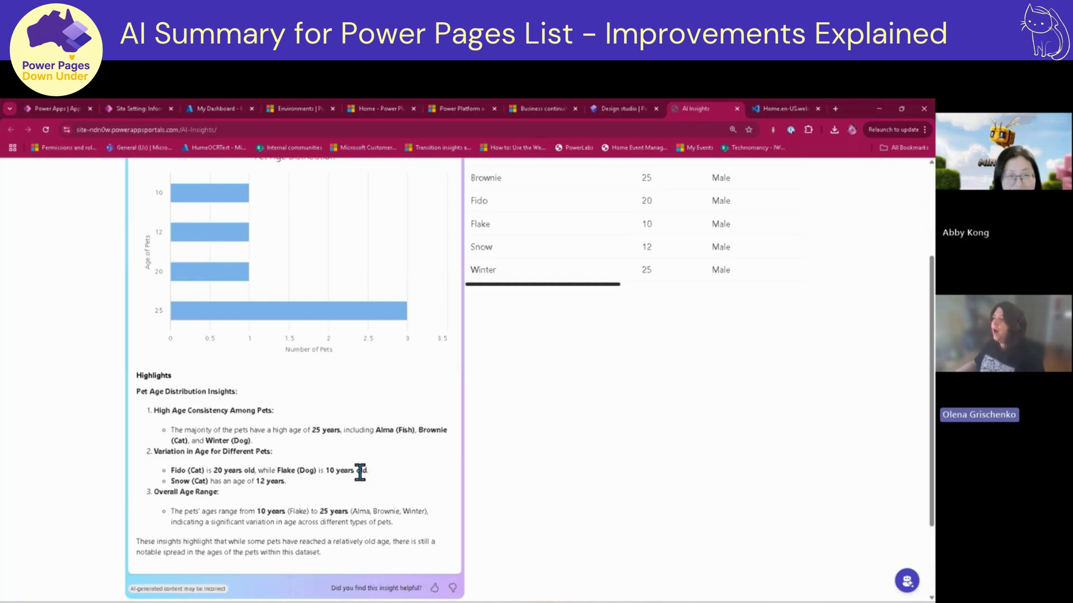
scroll(358, 472, "up", 2)
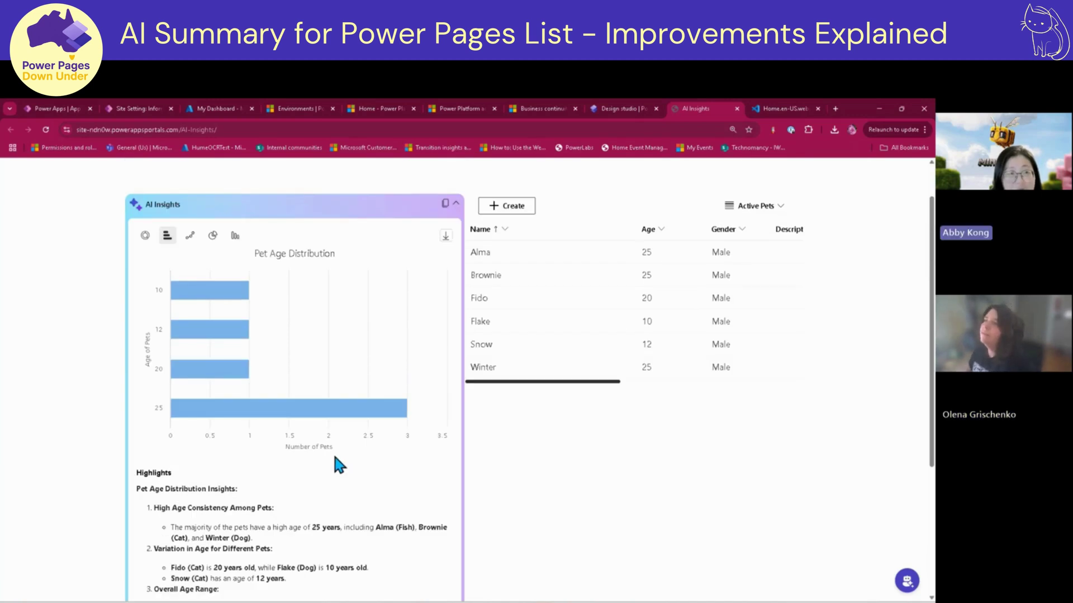
left_click(235, 236)
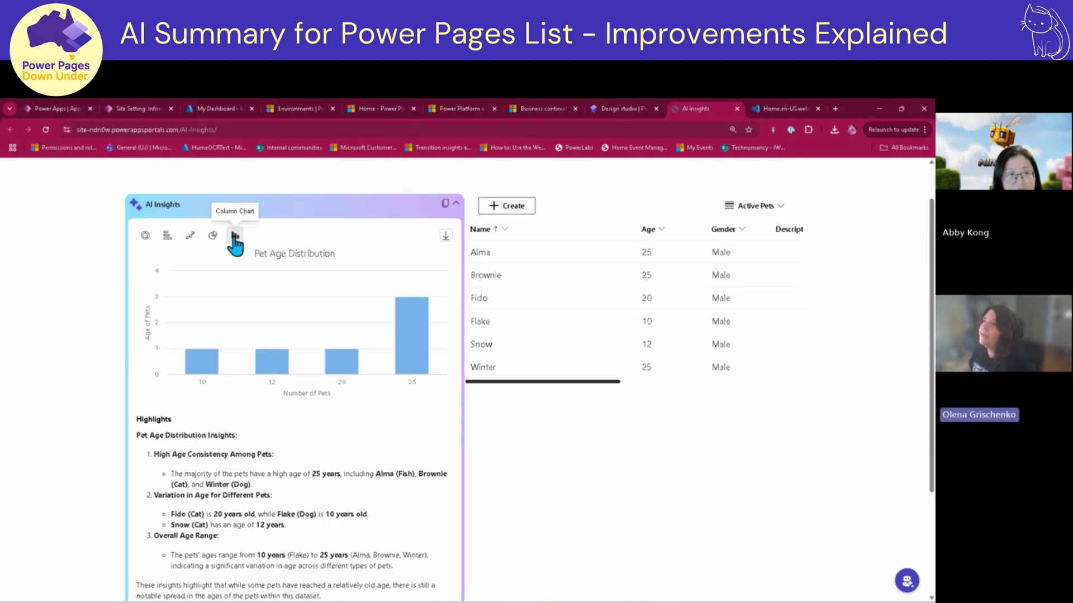
left_click(192, 236)
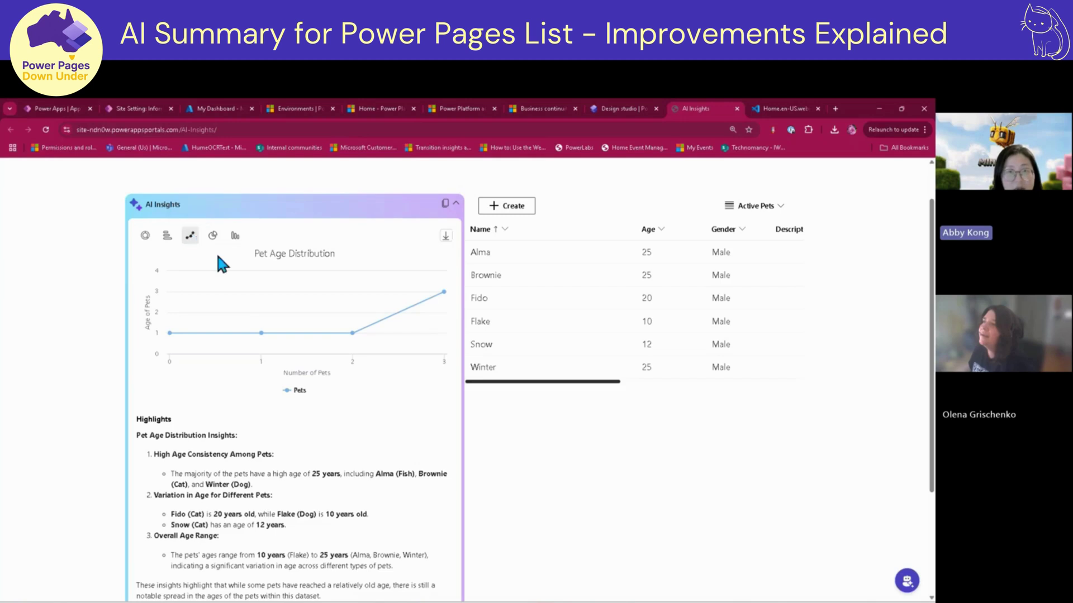
- Return to the design studio and remove Line Chart and Bar Chart from the chart types offered by AI Insights
left_click(631, 106)
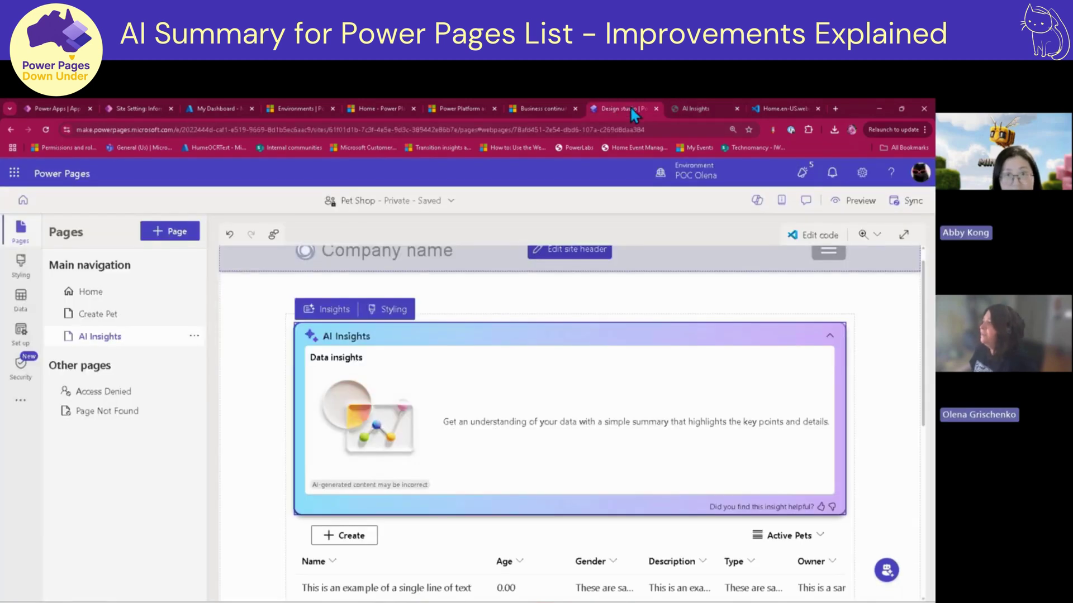
left_click(327, 310)
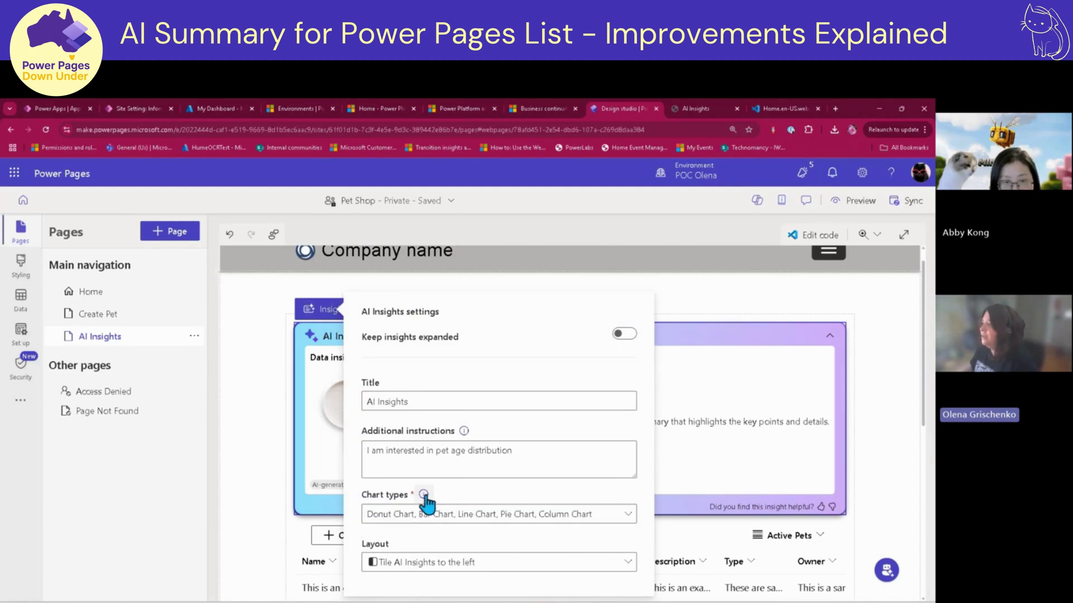
mouse_move(424, 495)
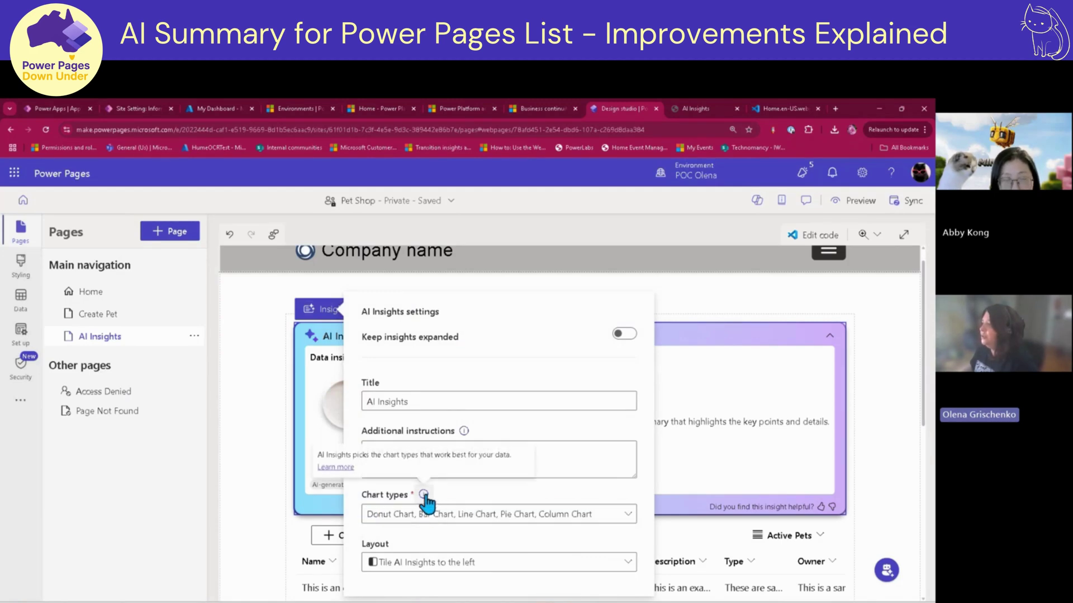
left_click(559, 515)
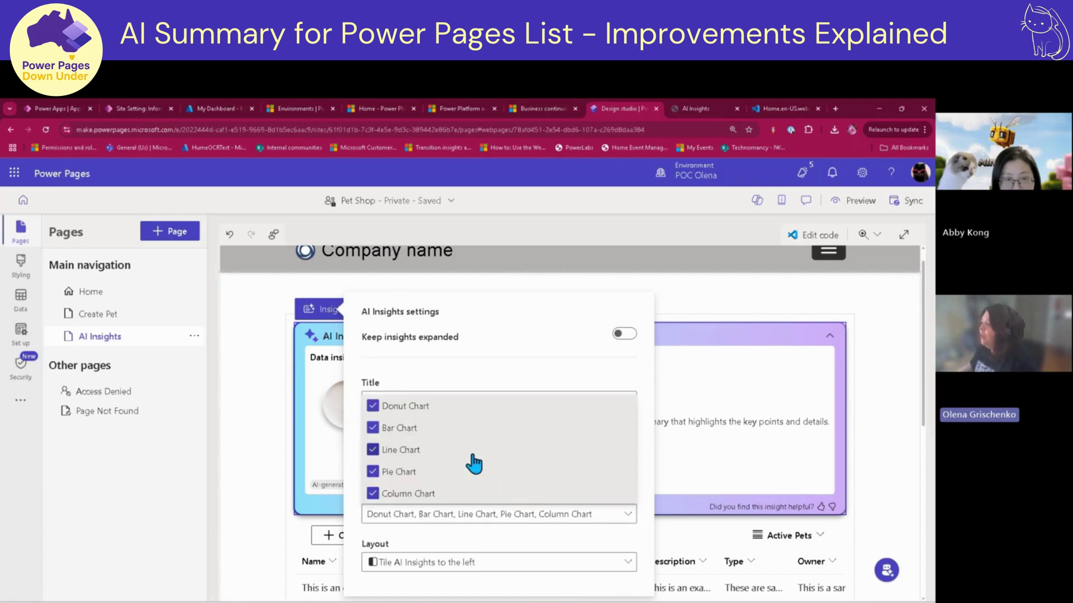
left_click(386, 450)
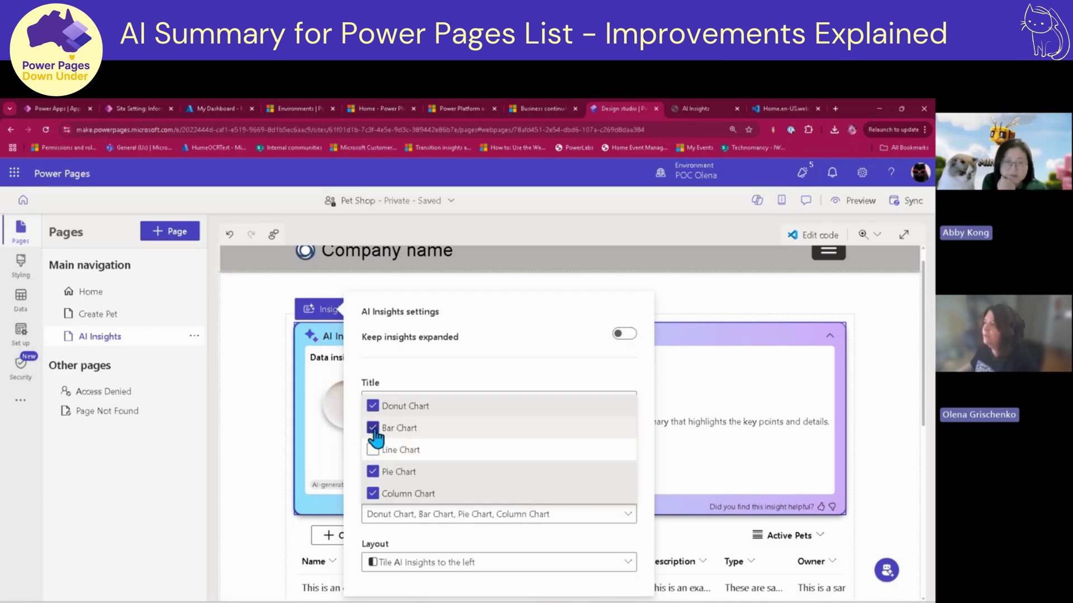
left_click(391, 429)
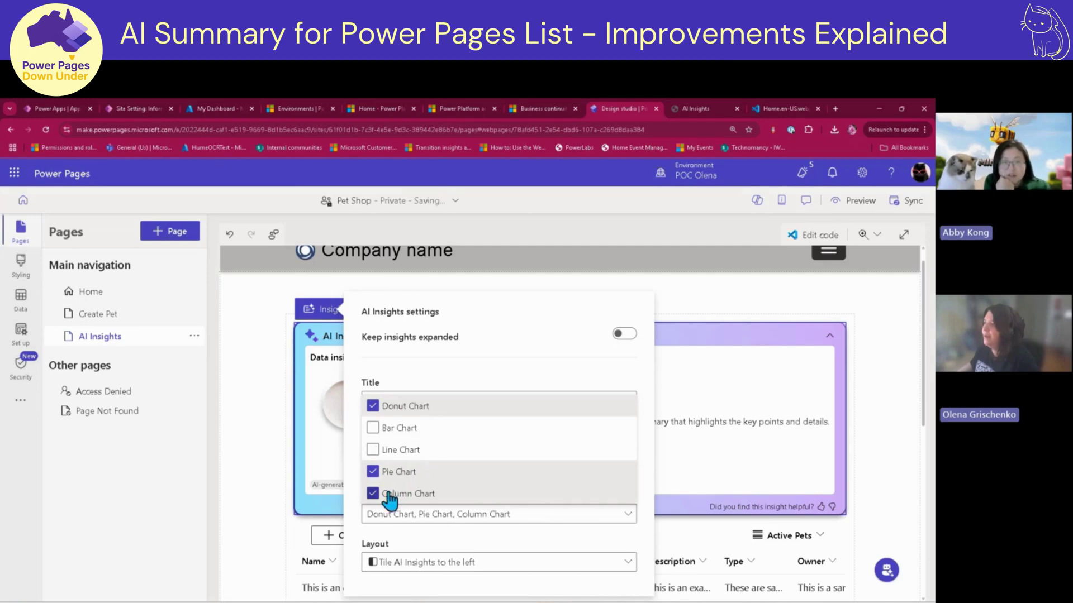
left_click(531, 362)
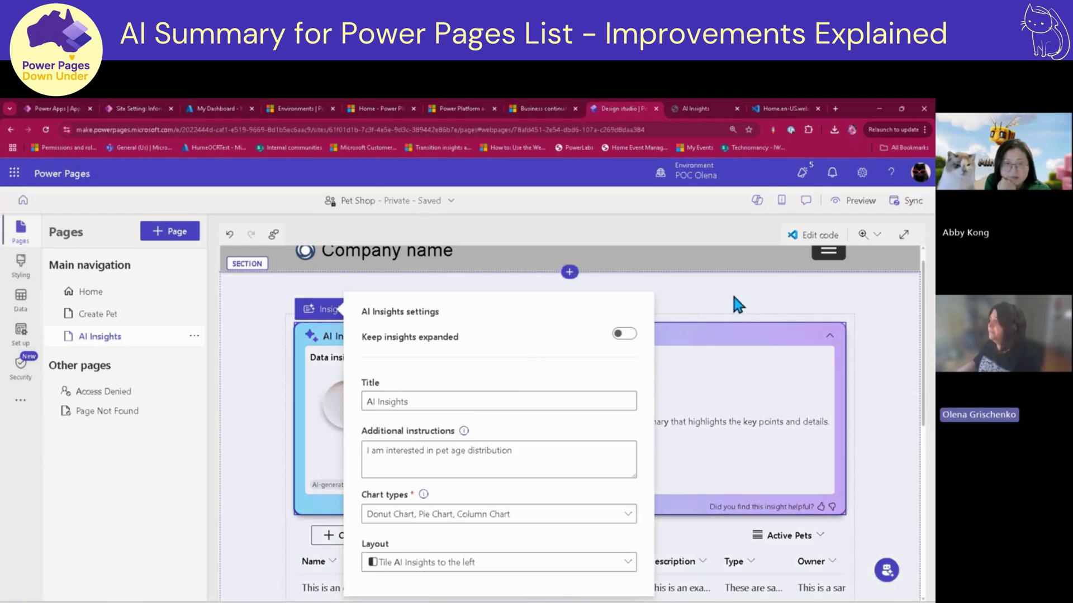
left_click(732, 293)
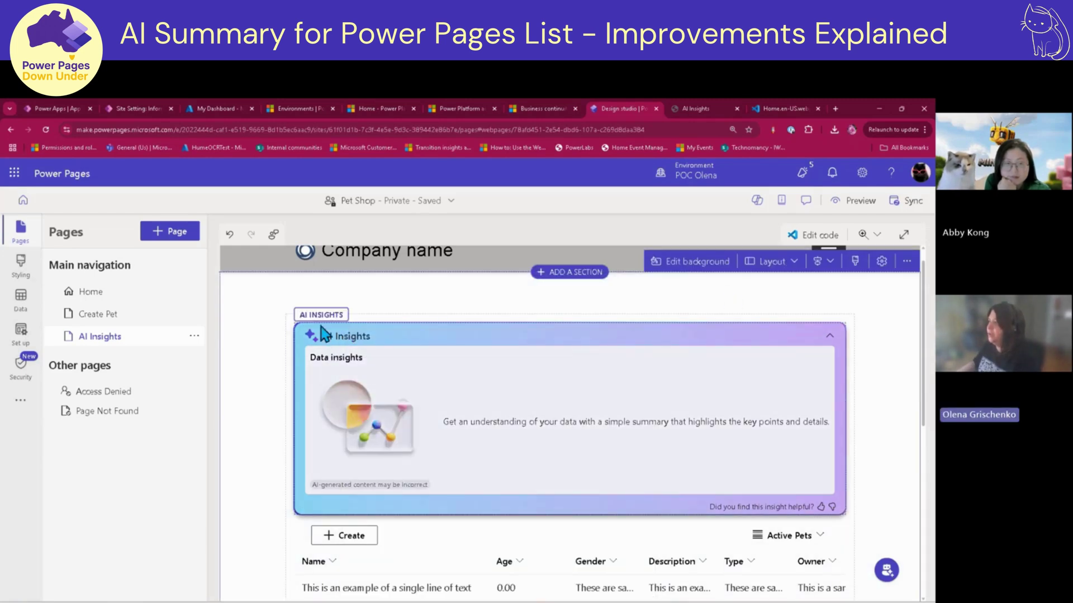
- Extend the AI Insights additional instructions with ". Highlight pets which haven't had a checkup in the past 2"
left_click(326, 343)
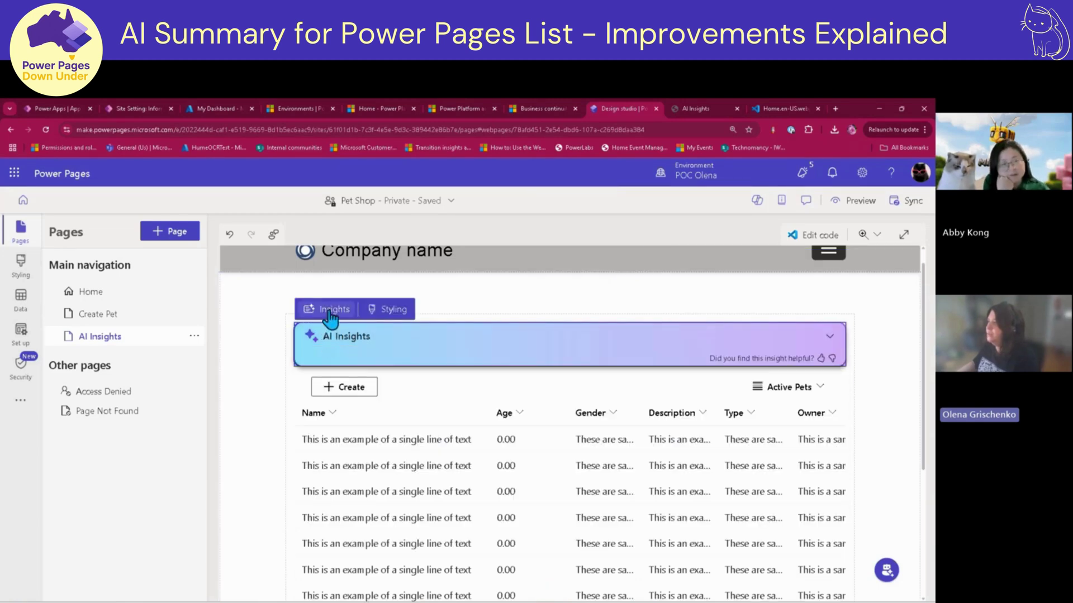
left_click(317, 309)
left_click(561, 459)
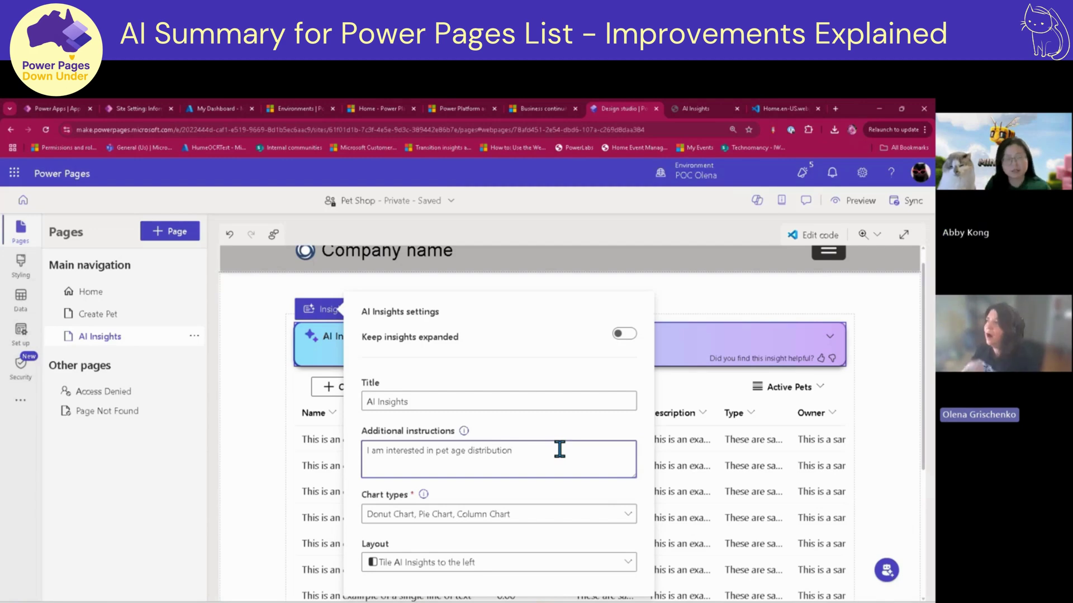
type(". ")
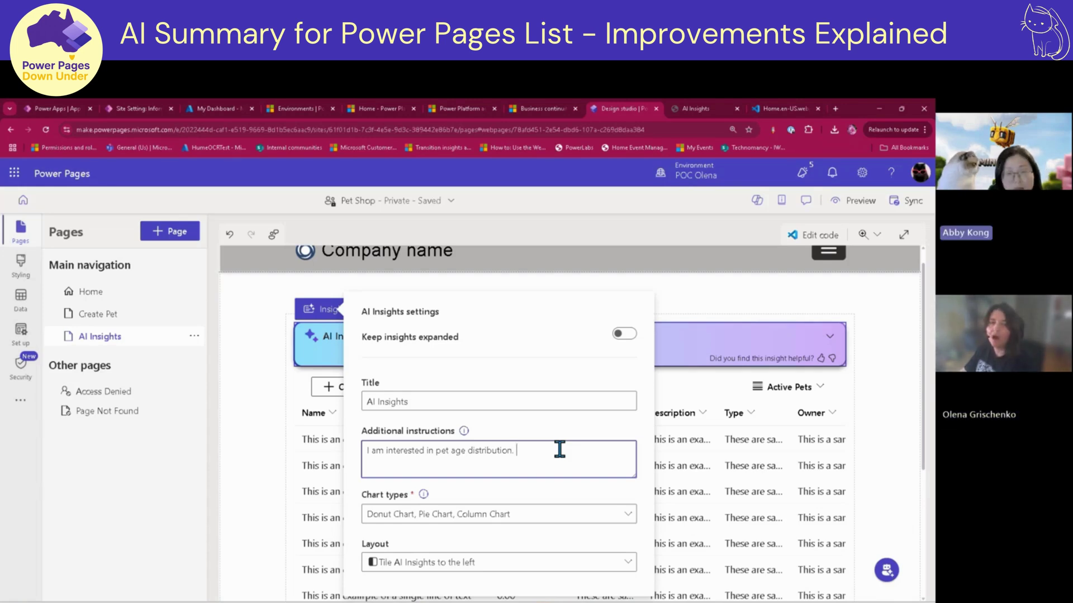
type("H")
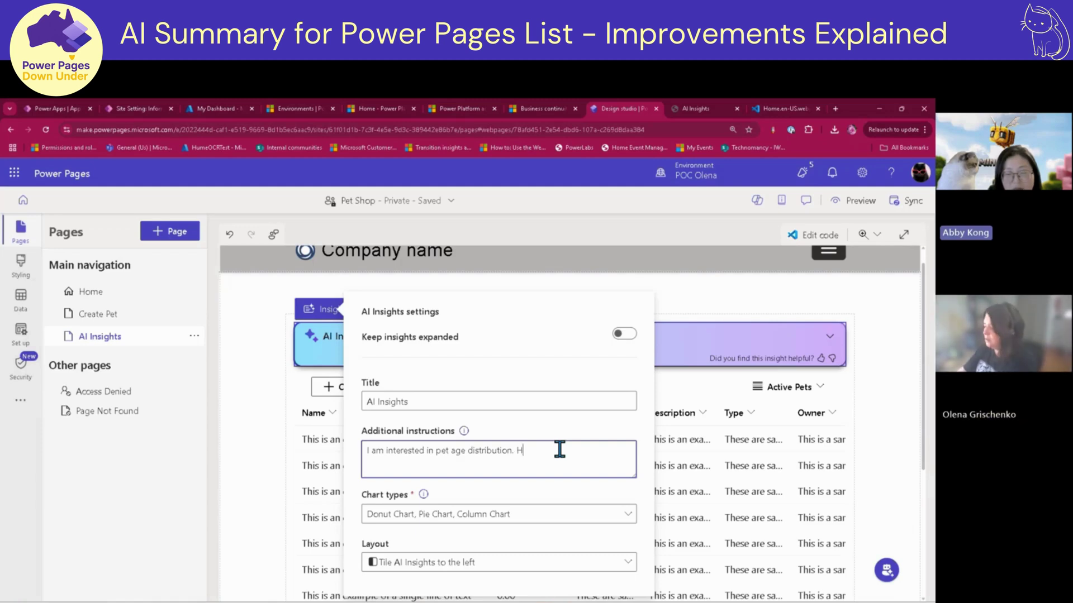
type("ighlight")
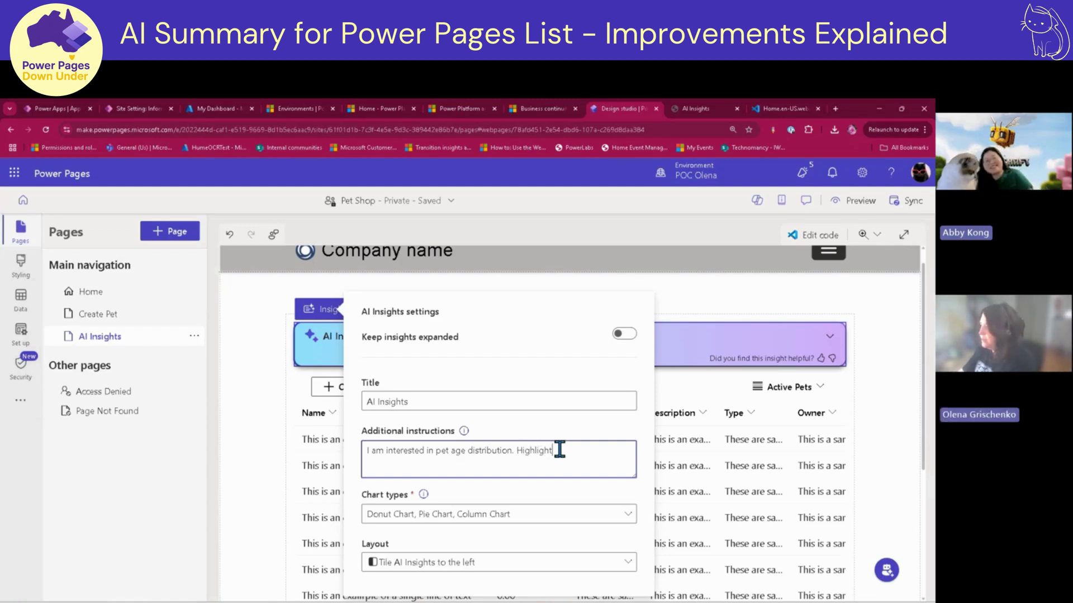
type(" pets which have")
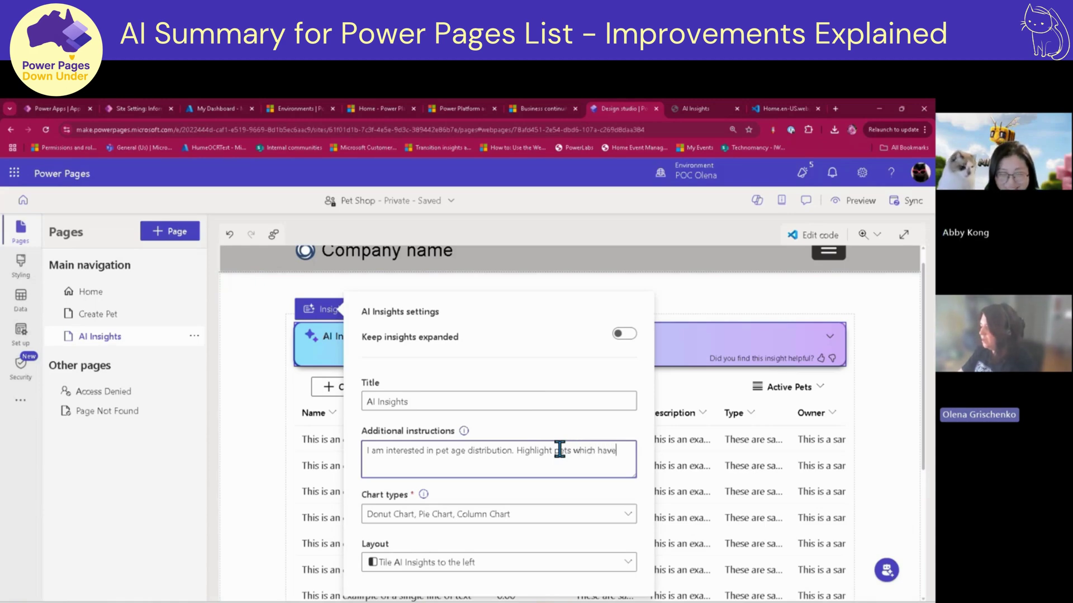
type("n't had a")
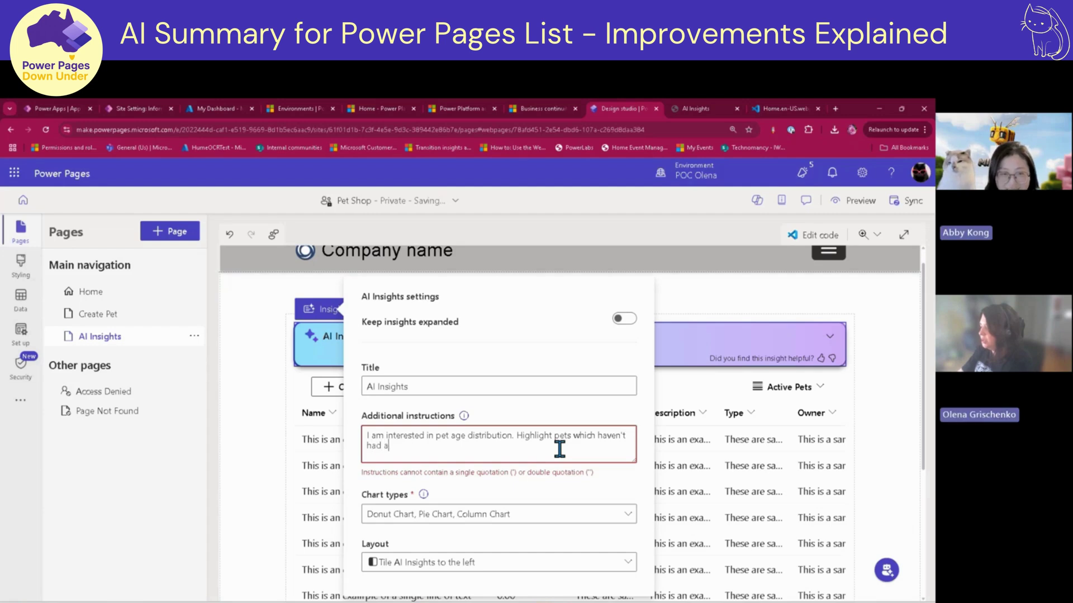
type(" checkup ")
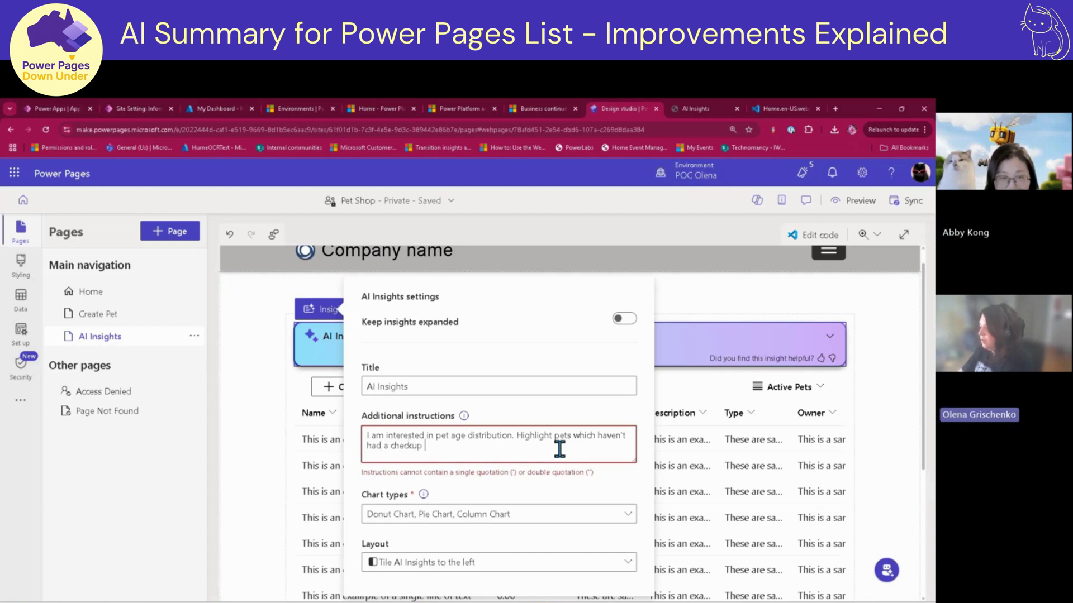
type("in the past 2")
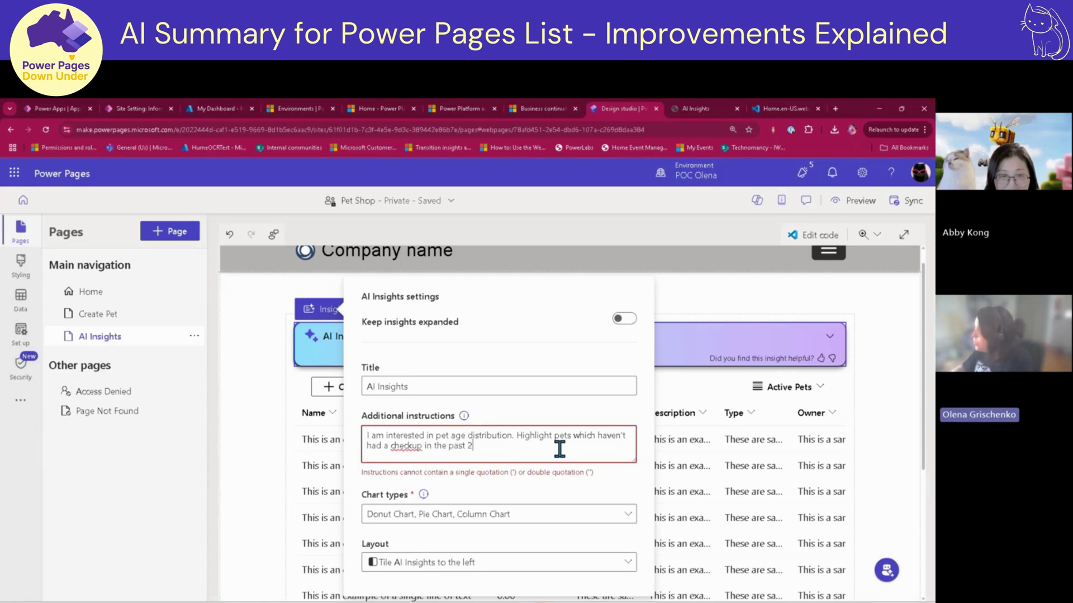
- Correct the added instruction's wording to "havent" and "check up", and complete its ending as "in the past 2 months"
left_click(624, 436)
key("BackSpace")
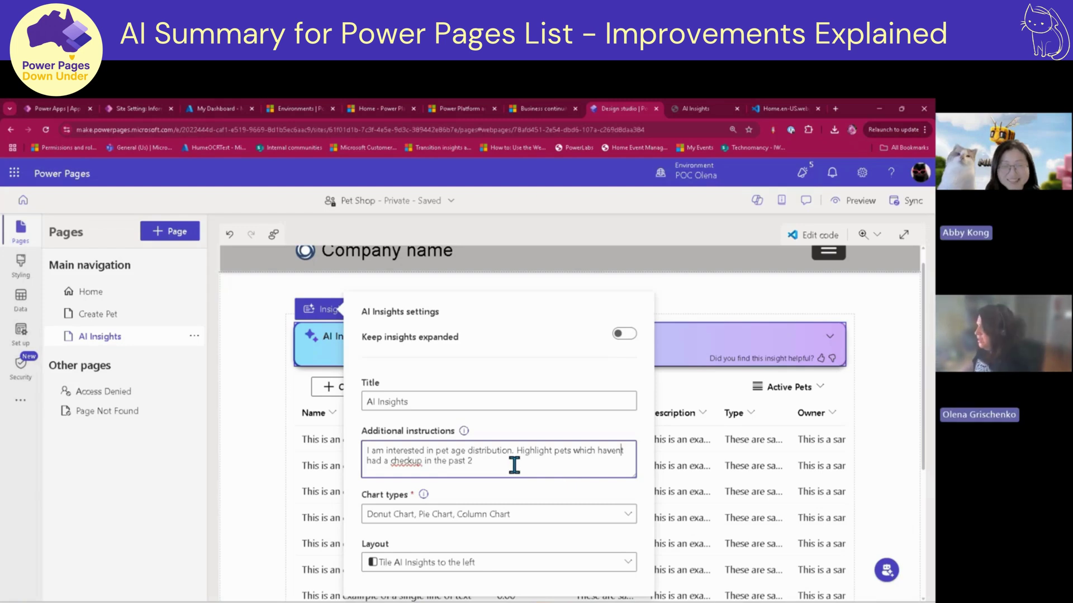
left_click(412, 462)
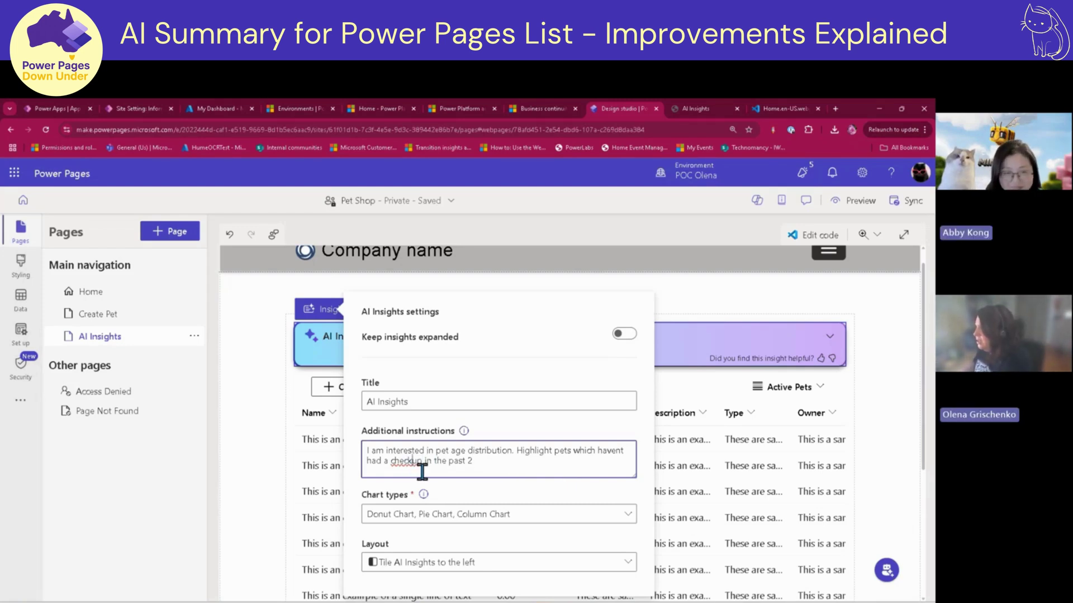
type("2")
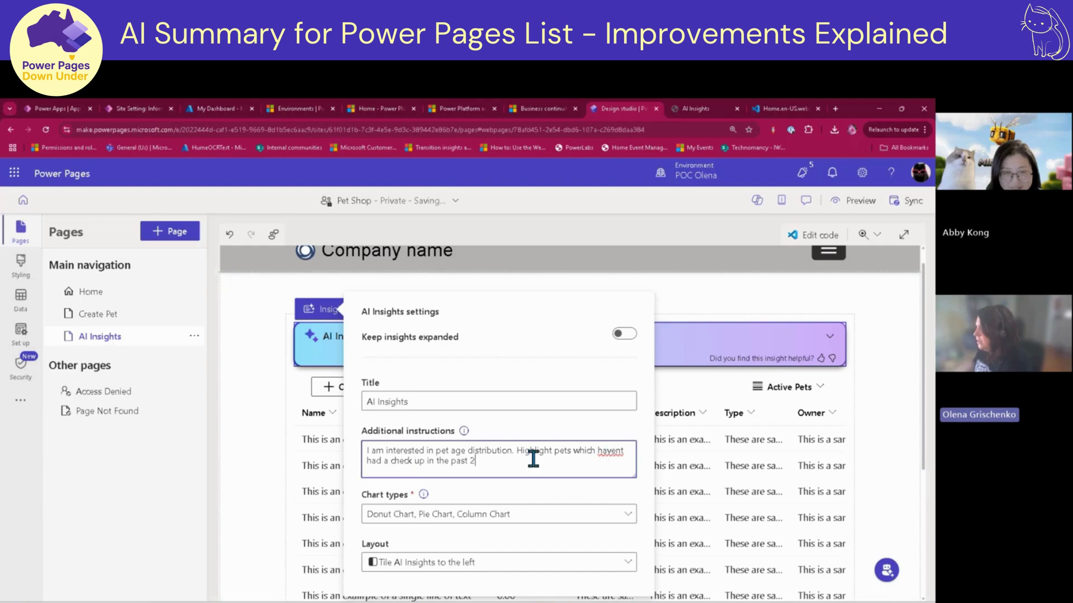
type(" months")
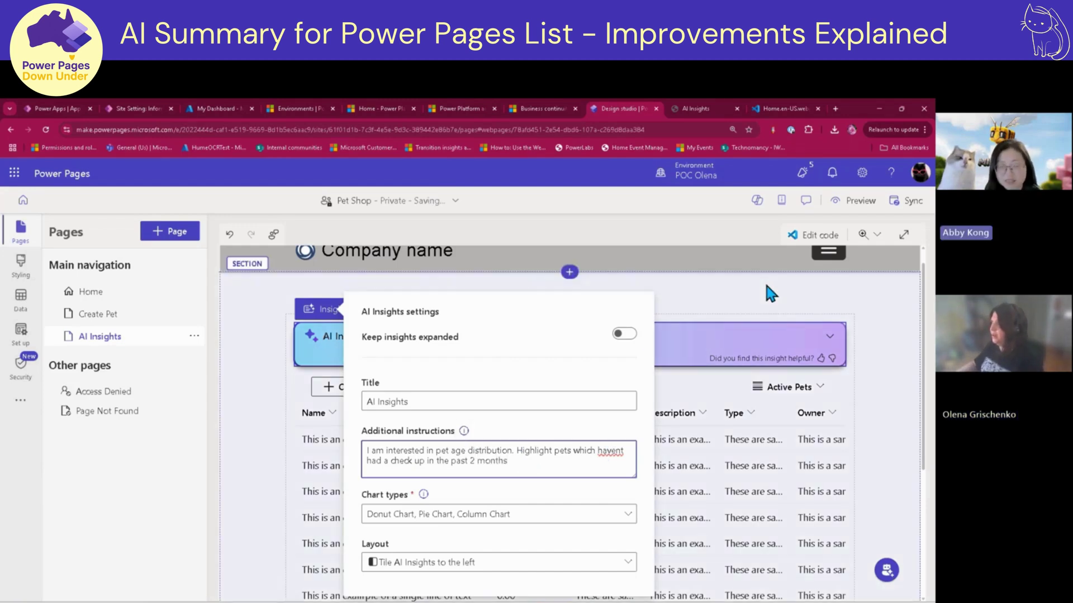
left_click(766, 285)
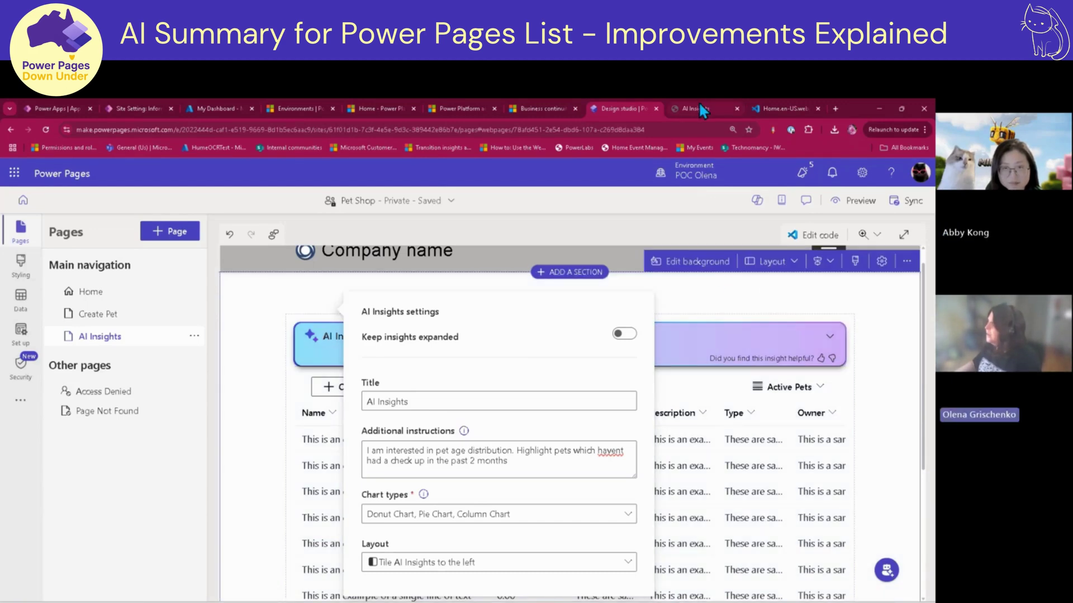
- Close the old AI Insights preview, open a new desktop preview and generate the list's insights with the updated instructions
left_click(737, 108)
left_click(853, 202)
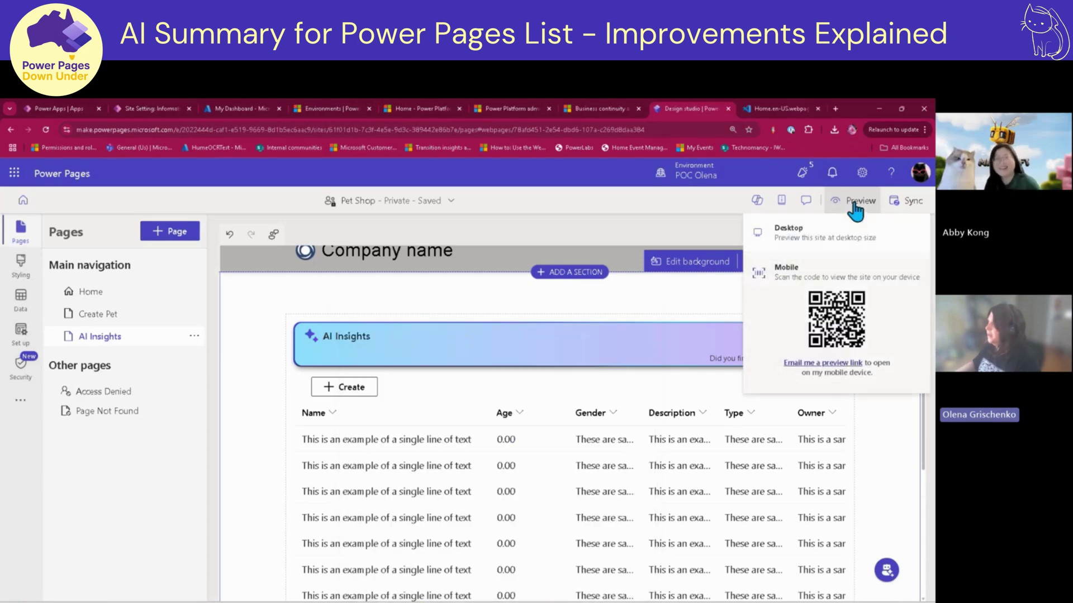
left_click(827, 233)
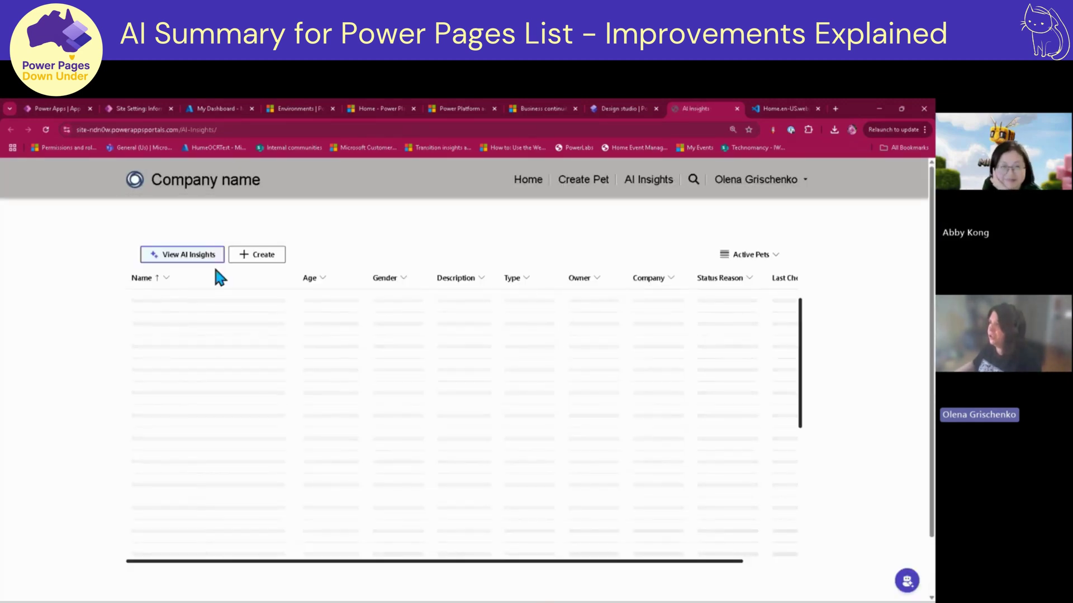
left_click(186, 257)
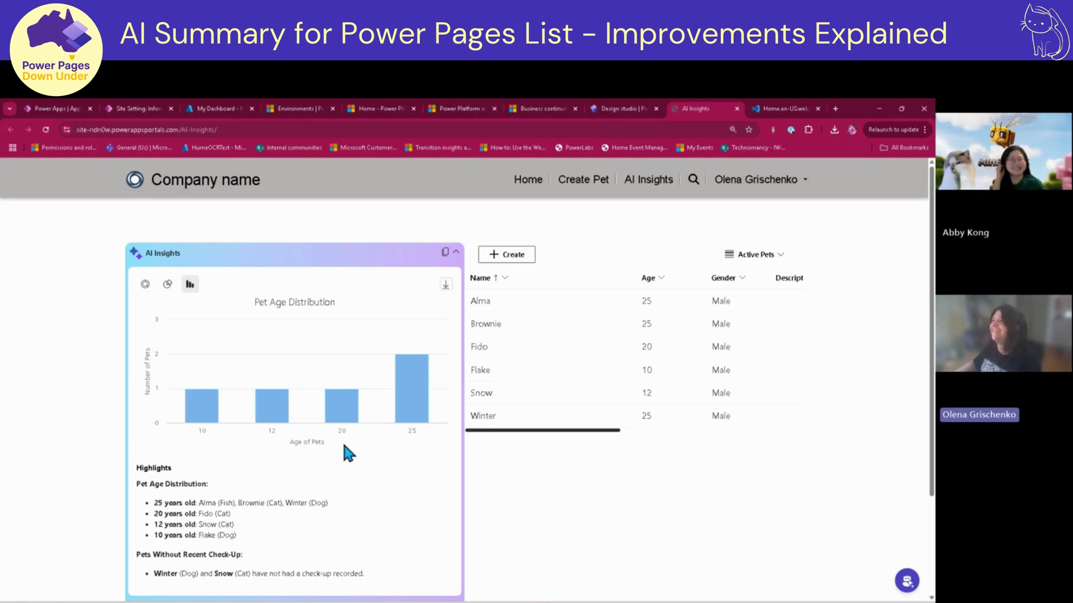
- Examine the pet age data as a donut chart and as a pie chart, inspecting the individual slices and the highlights
left_click(145, 284)
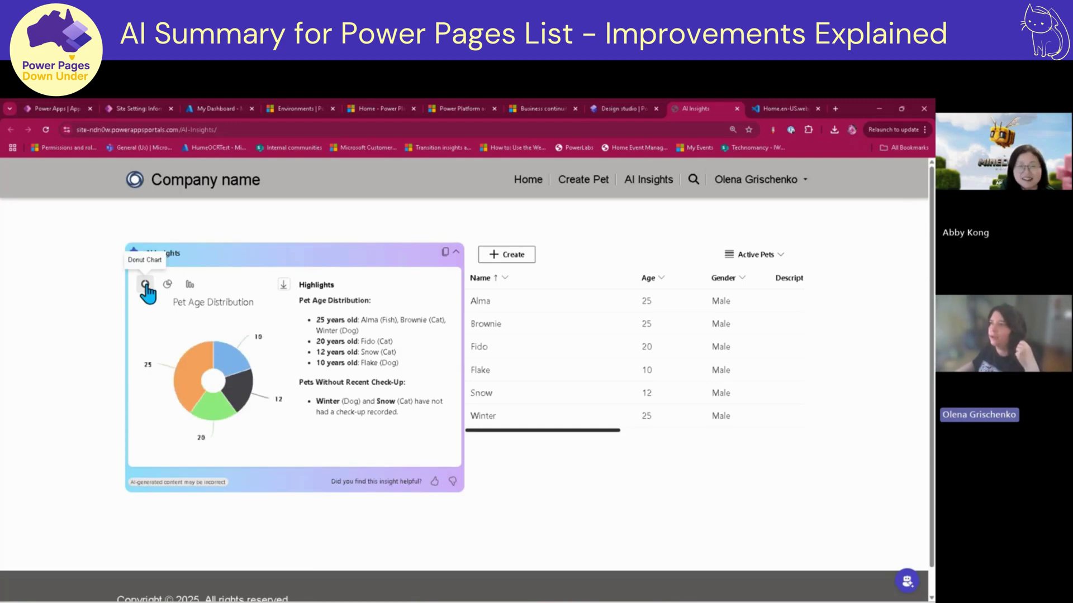
mouse_move(232, 366)
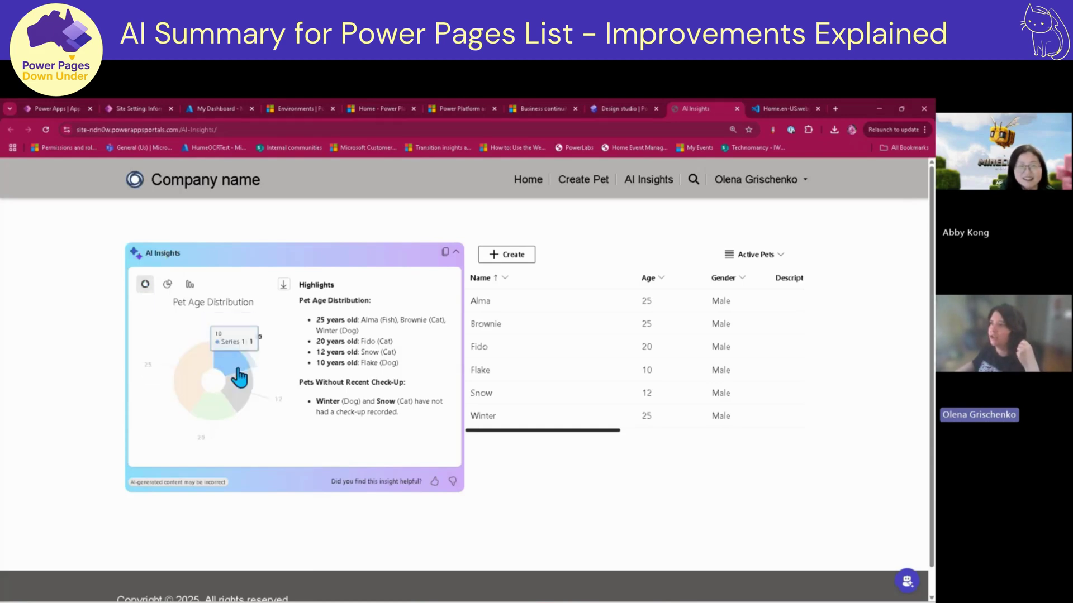
mouse_move(248, 405)
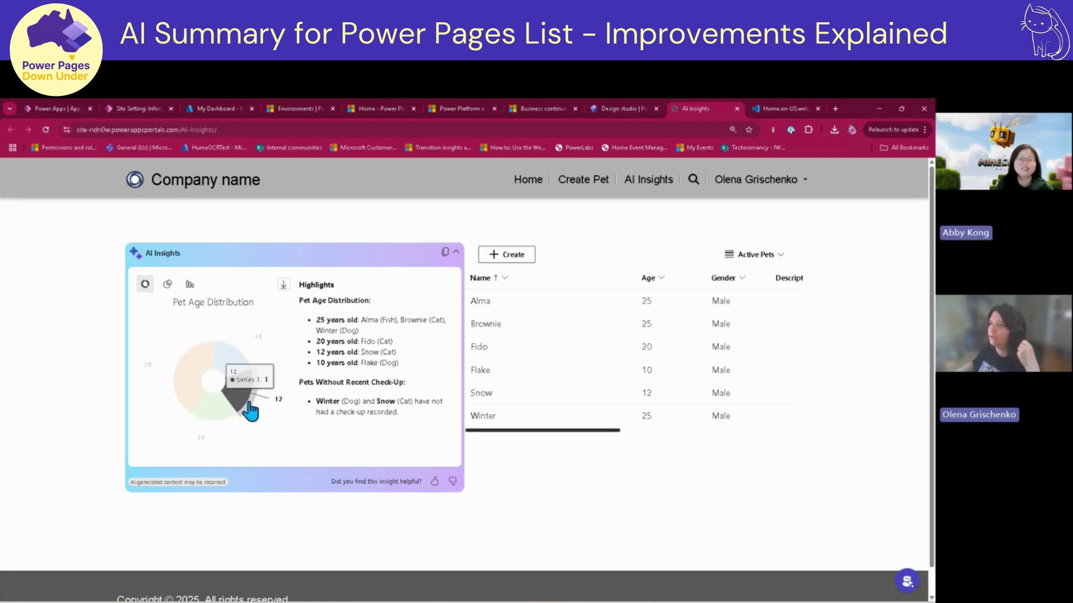
left_click(167, 285)
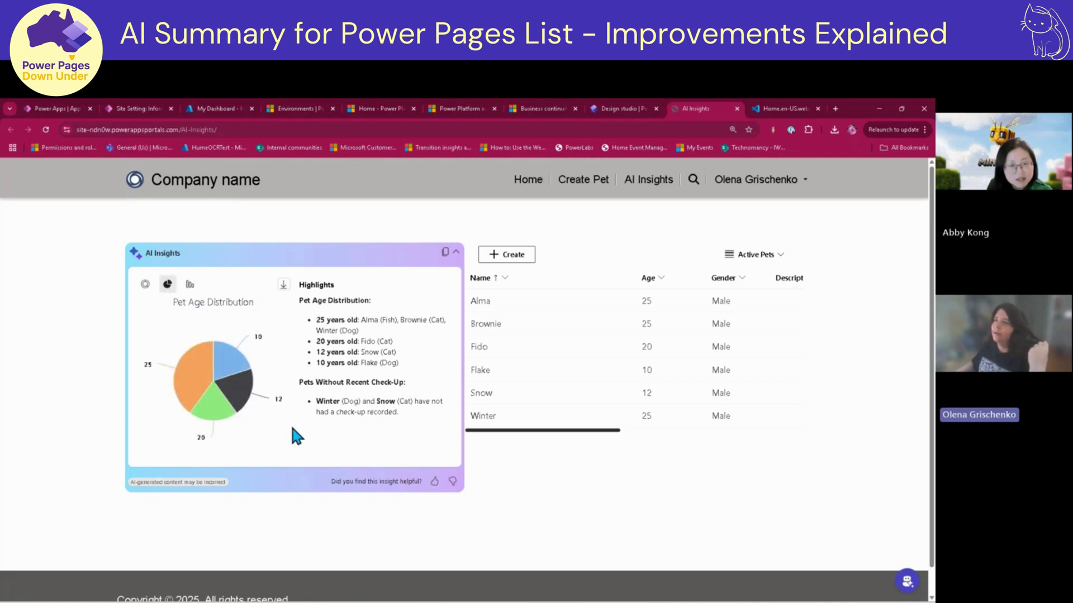
mouse_move(234, 366)
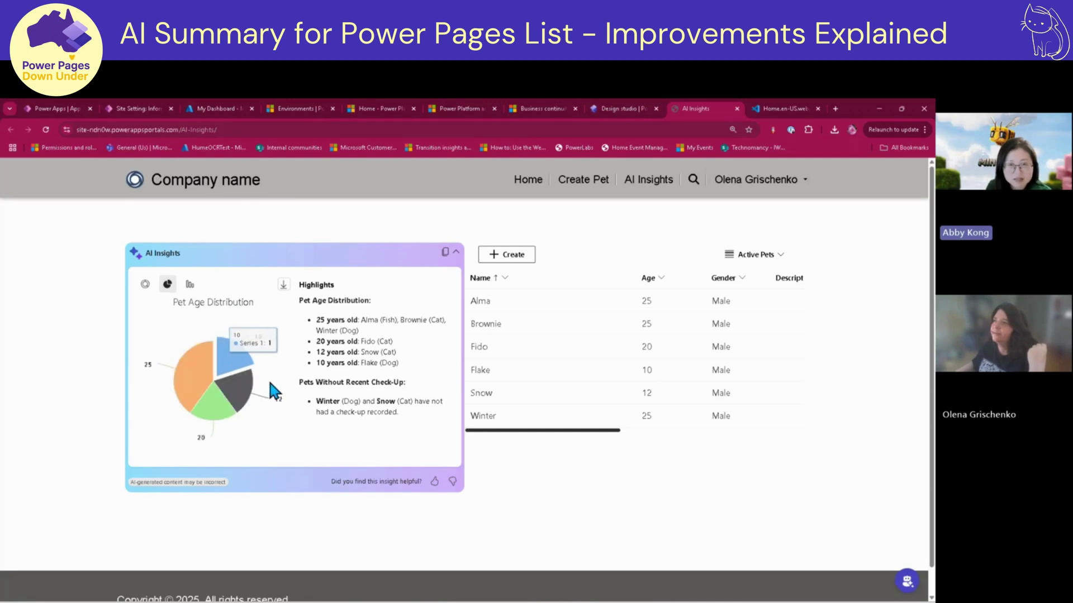
mouse_move(241, 398)
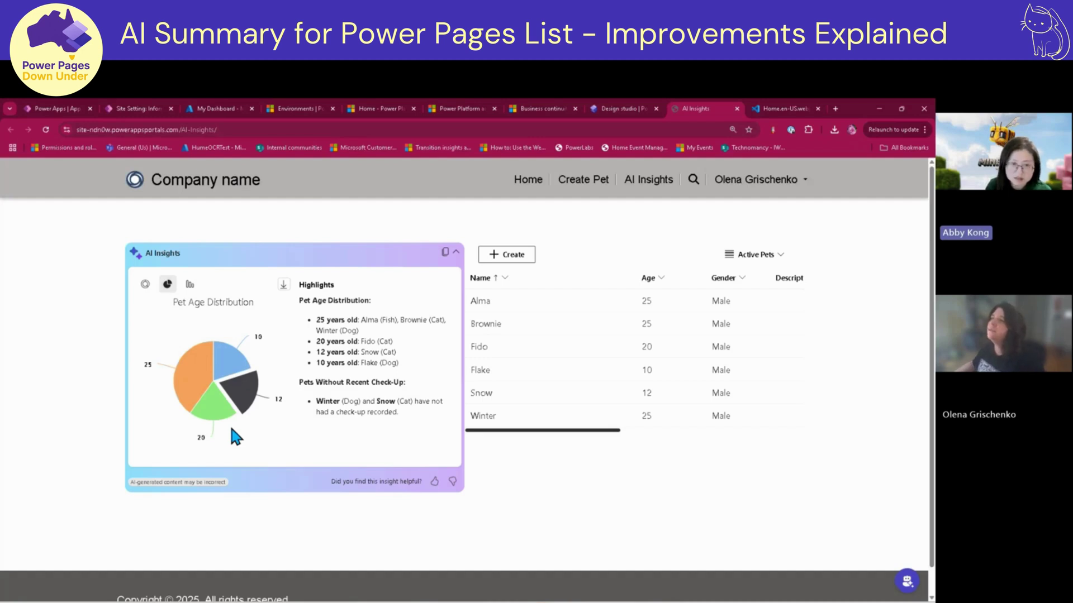
mouse_move(211, 410)
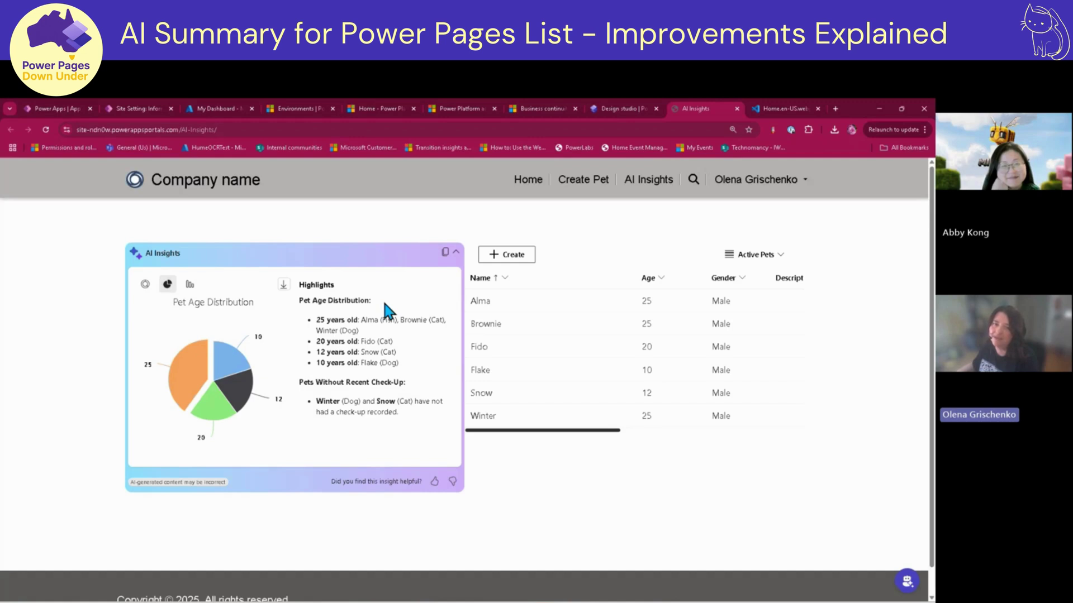
- Return to the design studio and clear the existing additional instructions in the AI Insights settings
left_click(626, 110)
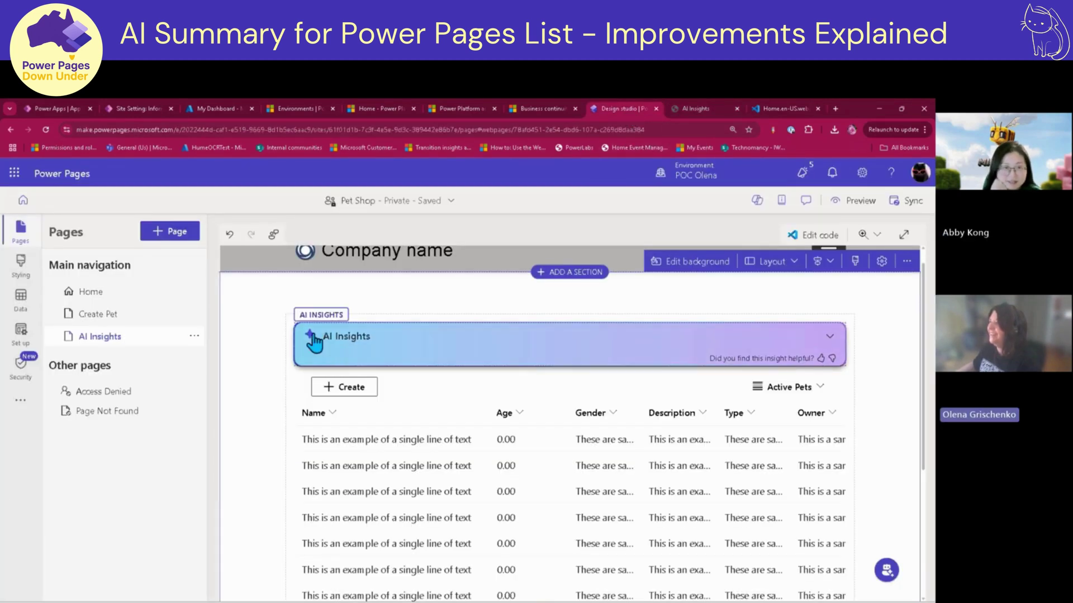
left_click(345, 339)
left_click(326, 310)
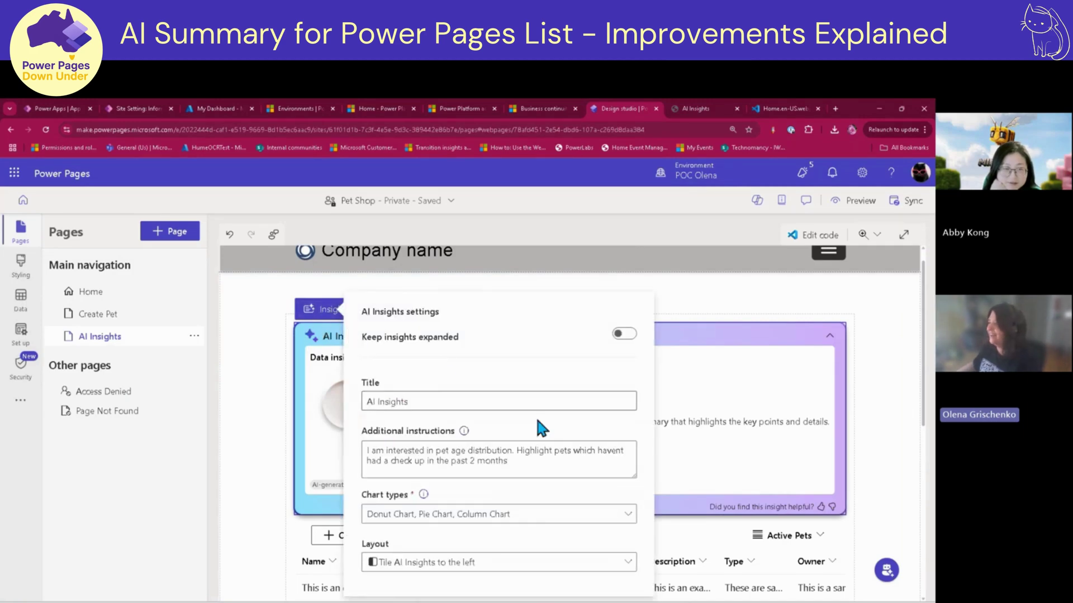
scroll(710, 427, "down", 1)
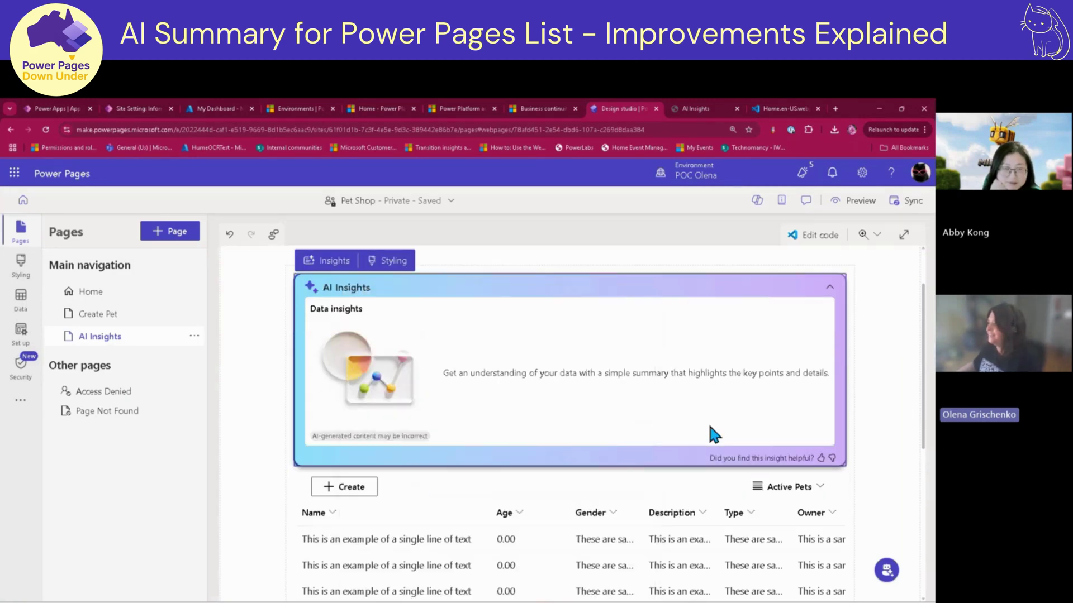
left_click(335, 266)
left_click(493, 449)
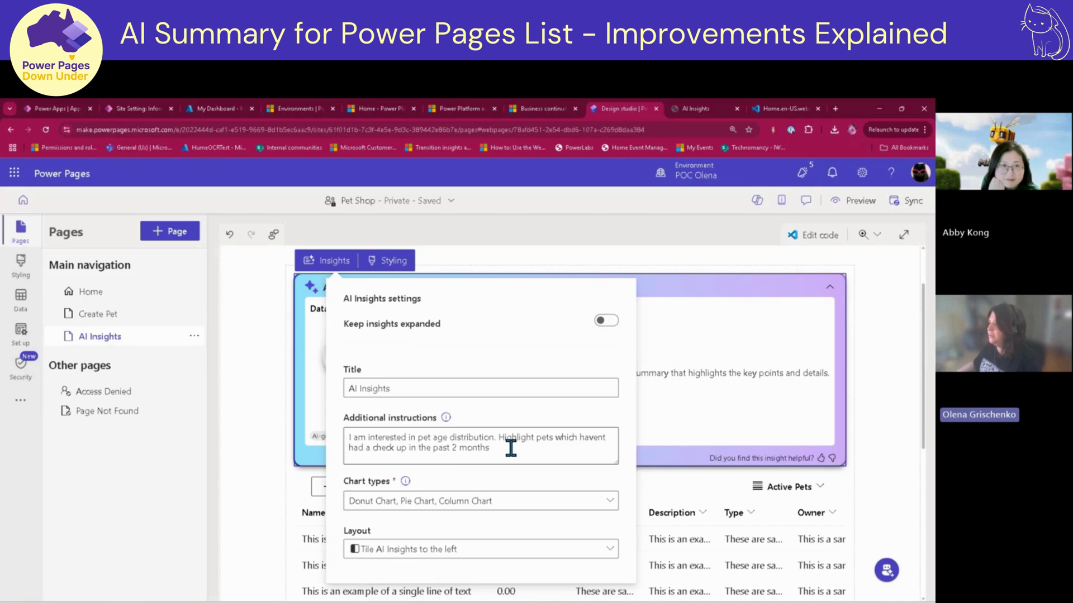
left_click_drag(460, 450, 337, 441)
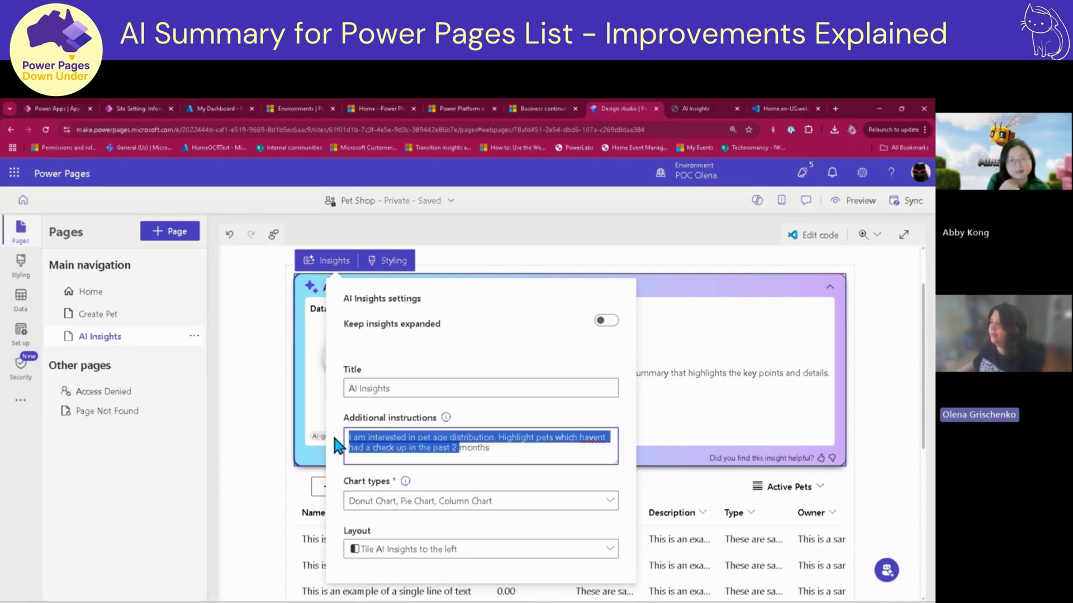
left_click(495, 450)
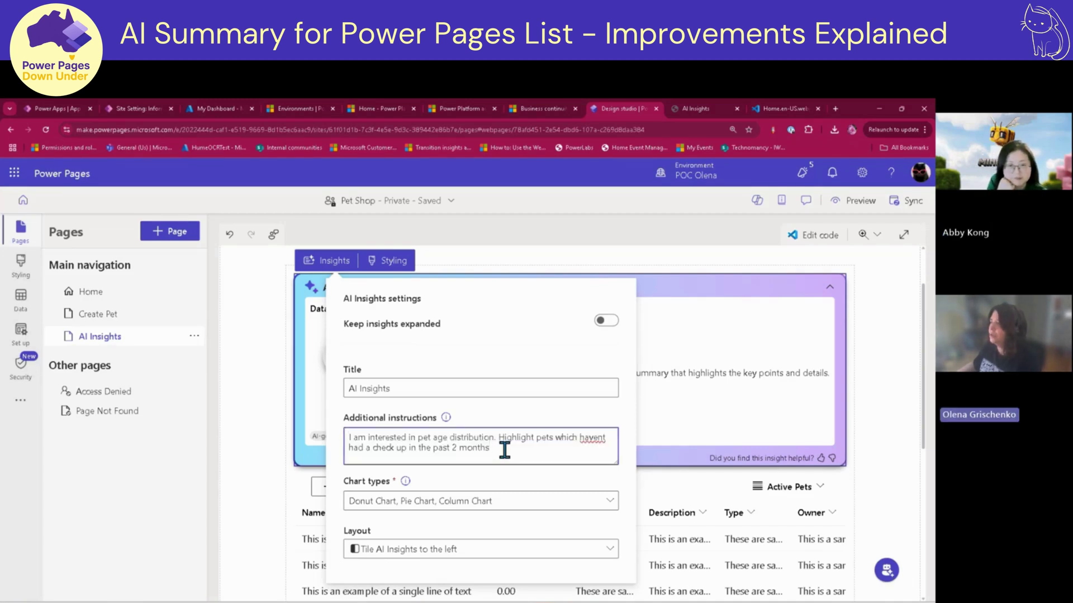
left_click_drag(504, 450, 349, 447)
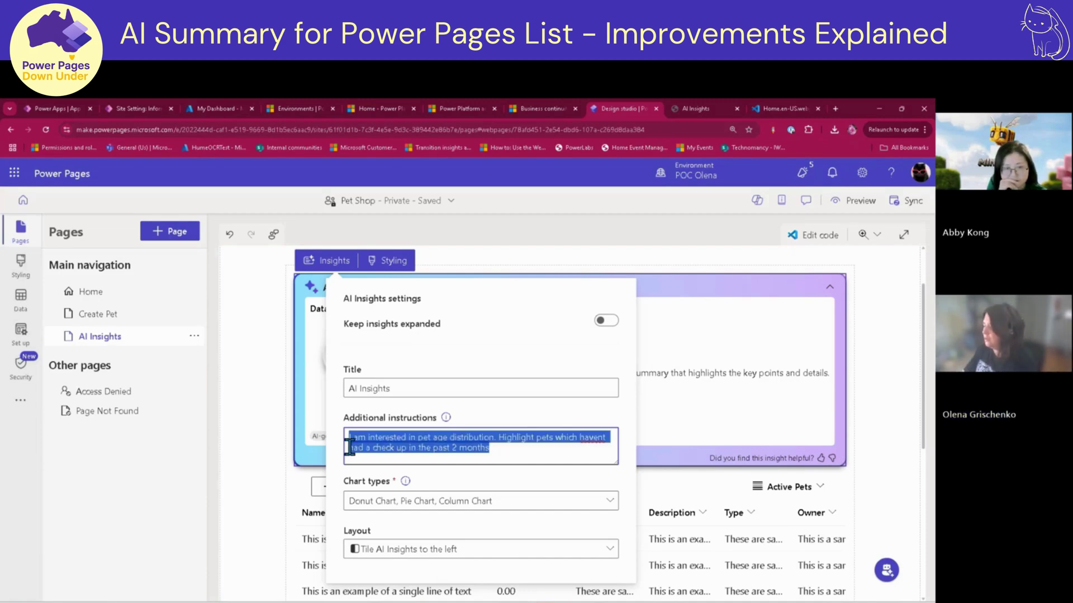
key("BackSpace")
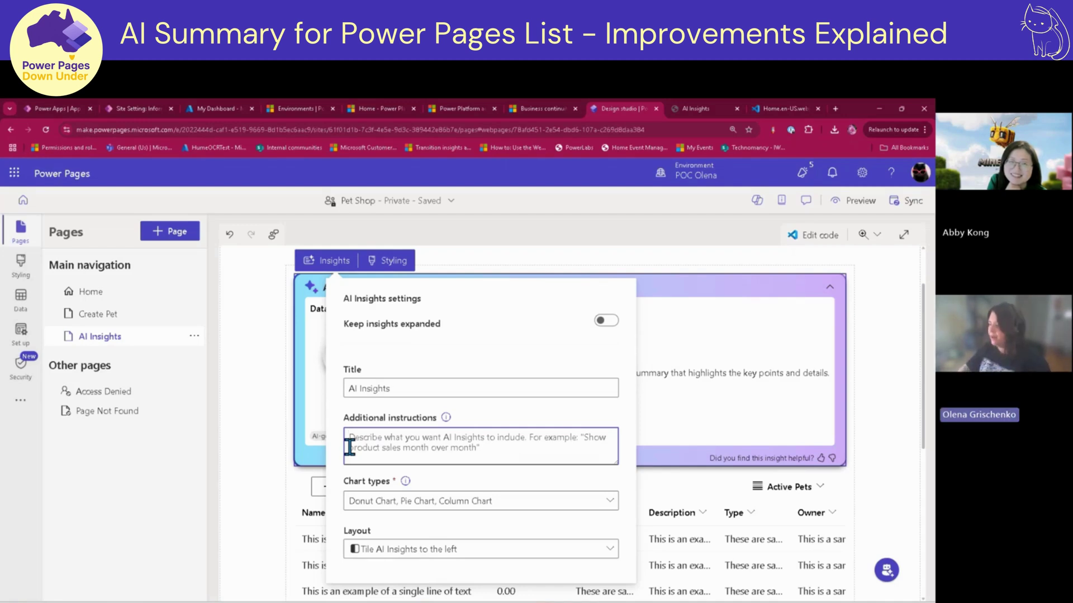
- Enter "Show the correlation between the type and age" as the additional instructions for AI Insights and close the settings
type("Show the cor")
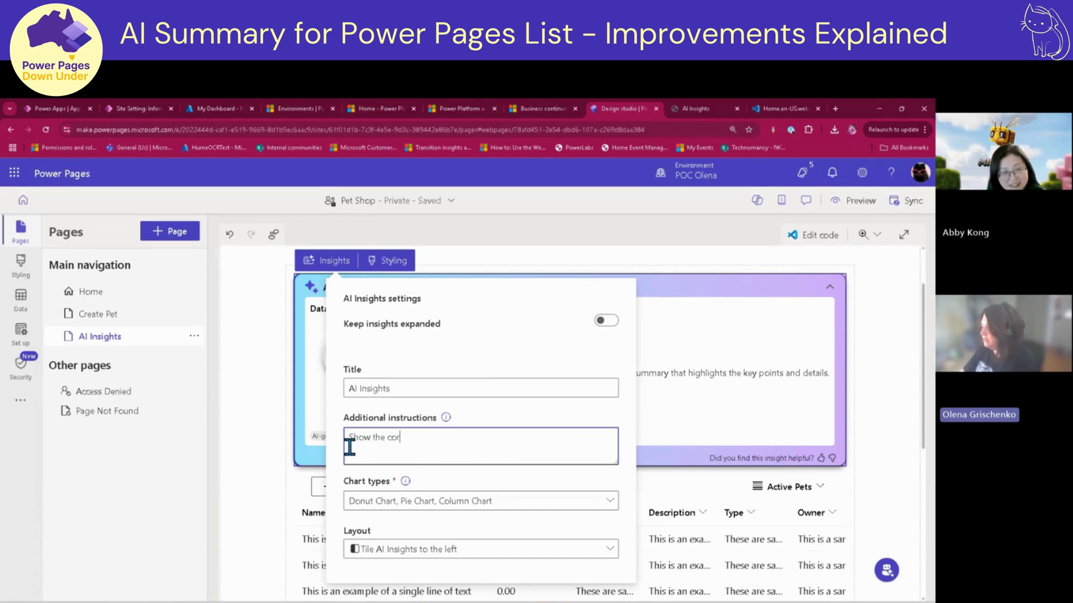
type("rela")
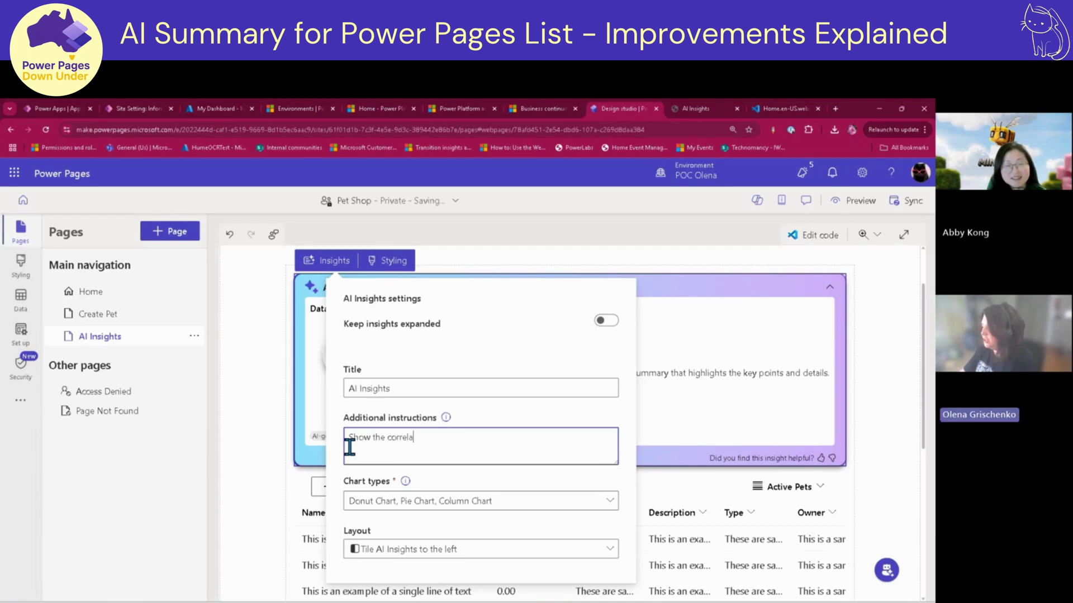
type("tion bet")
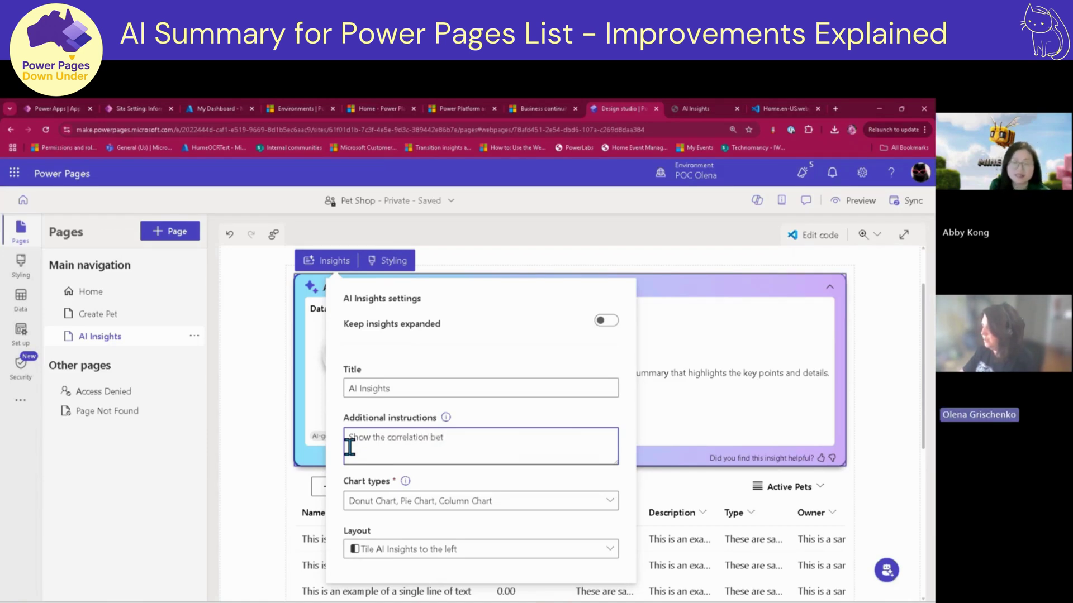
type("ween")
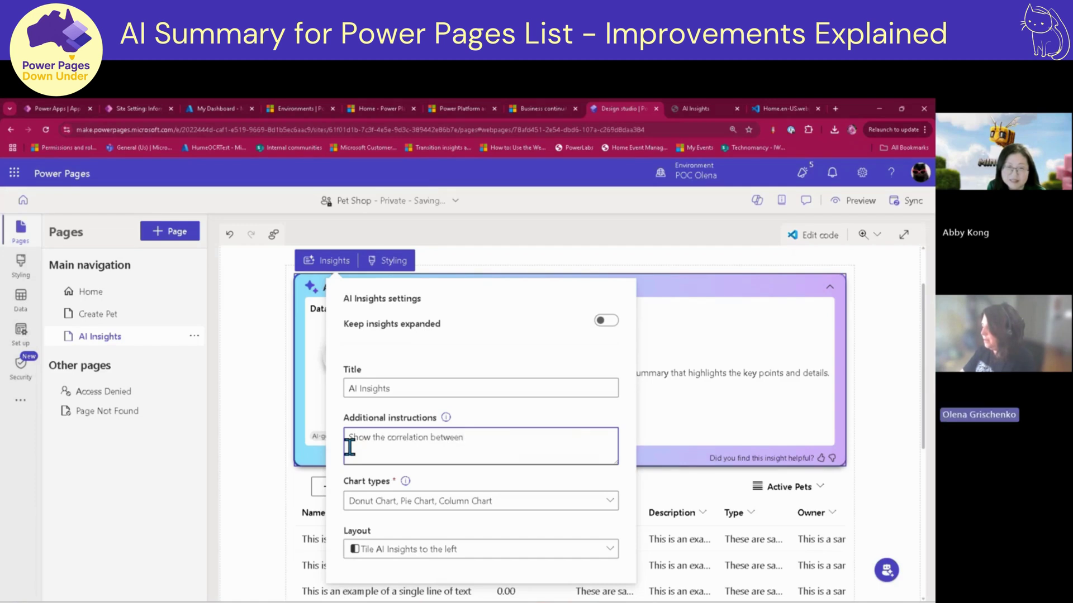
type(" the type and")
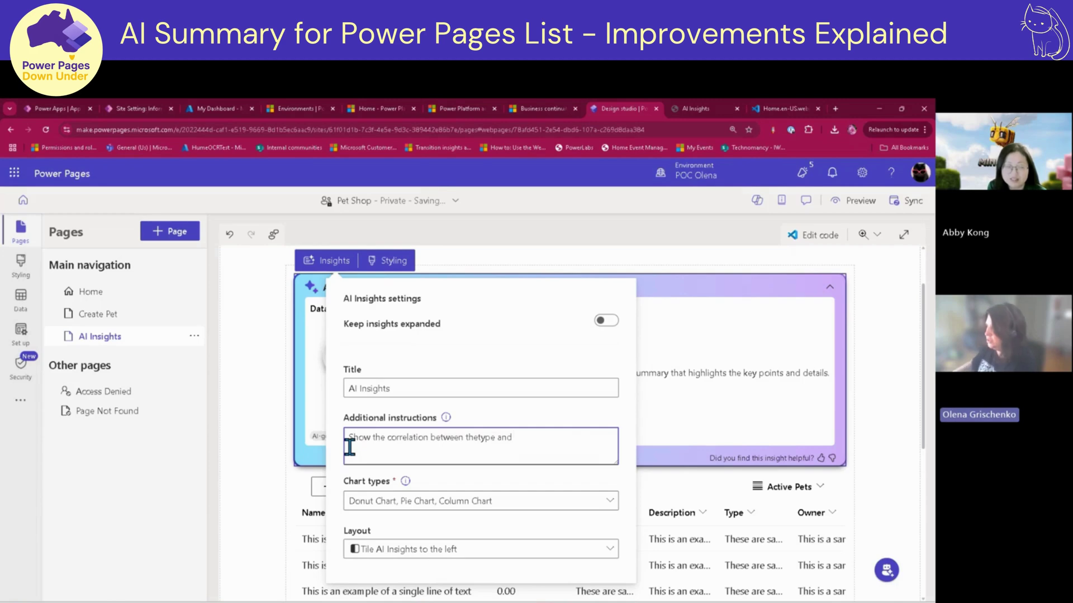
left_click(526, 441)
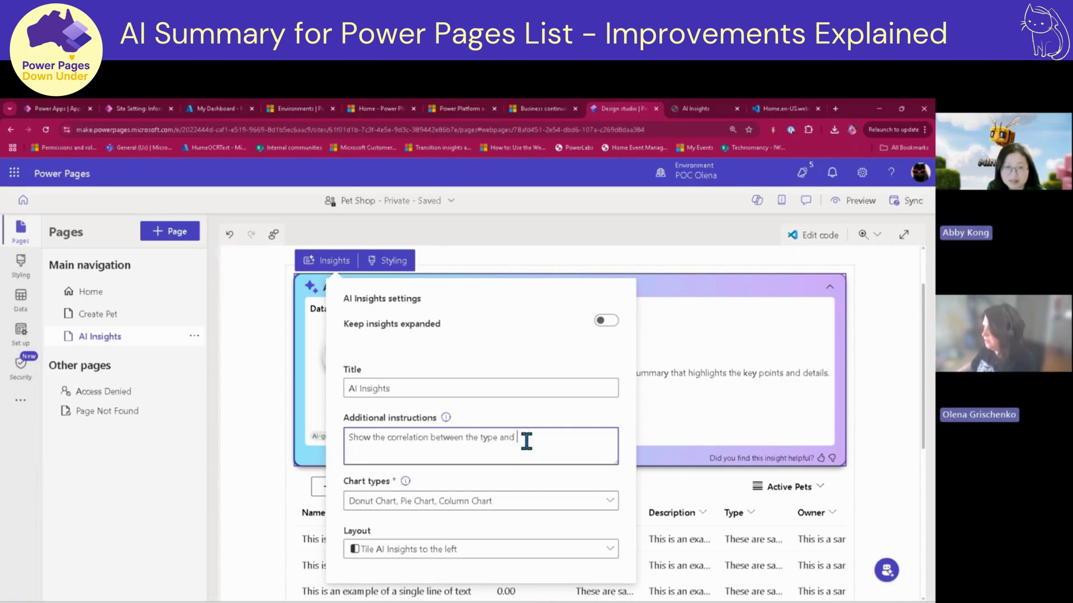
type("age")
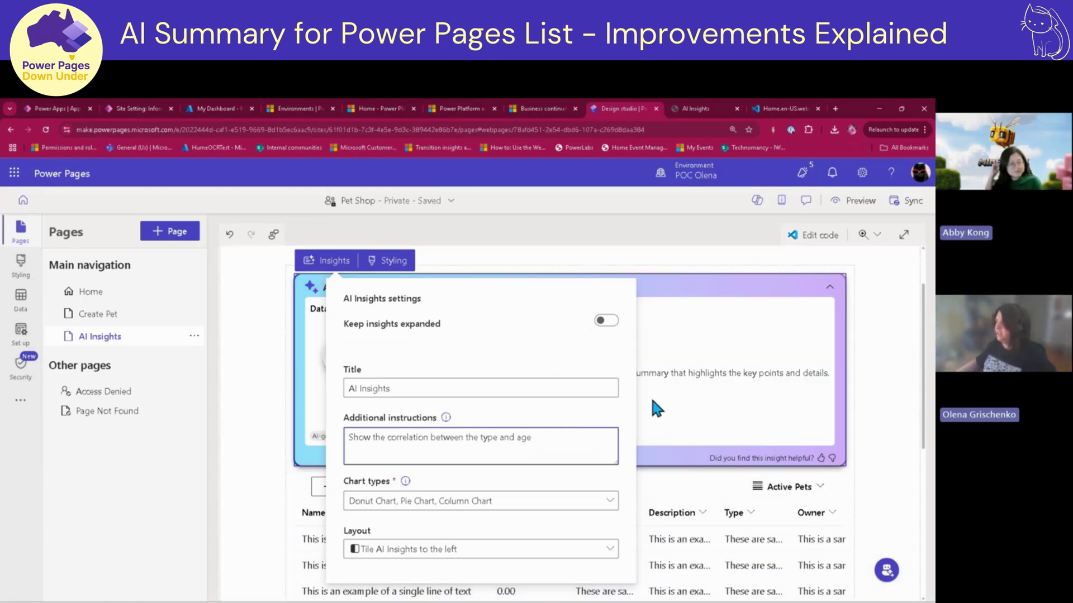
left_click(883, 350)
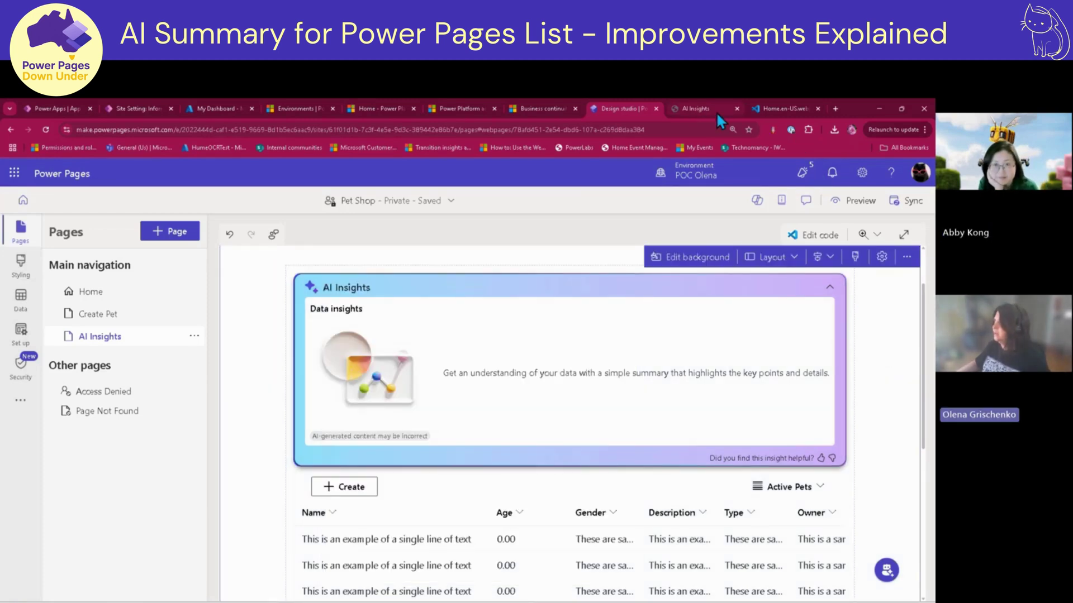
- Close the outdated AI Insights preview, open a fresh desktop preview of the page and generate the pets list's insights
left_click(737, 110)
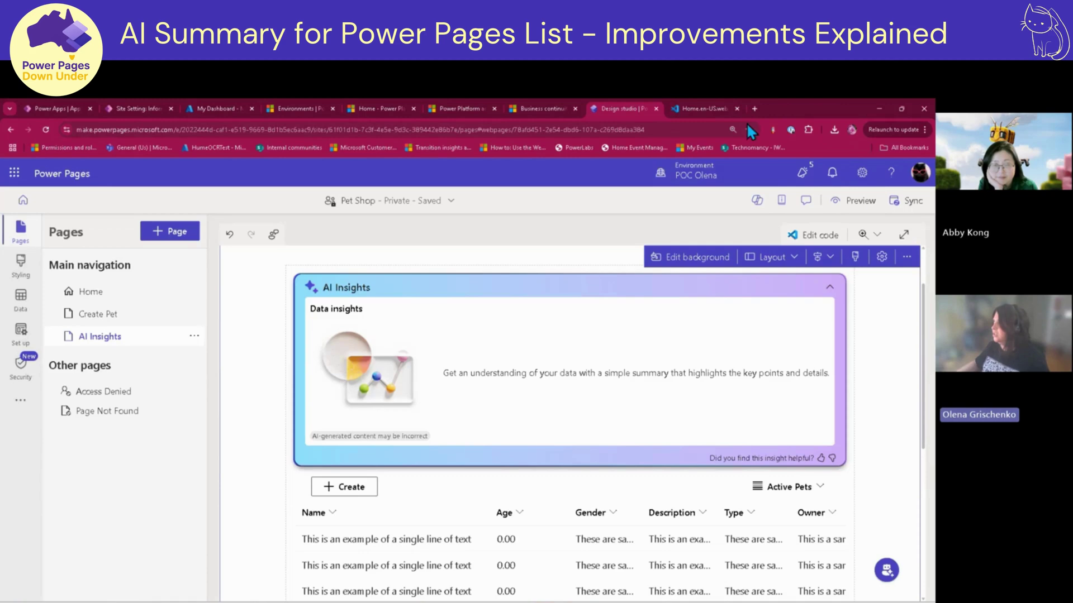
left_click(855, 202)
left_click(822, 244)
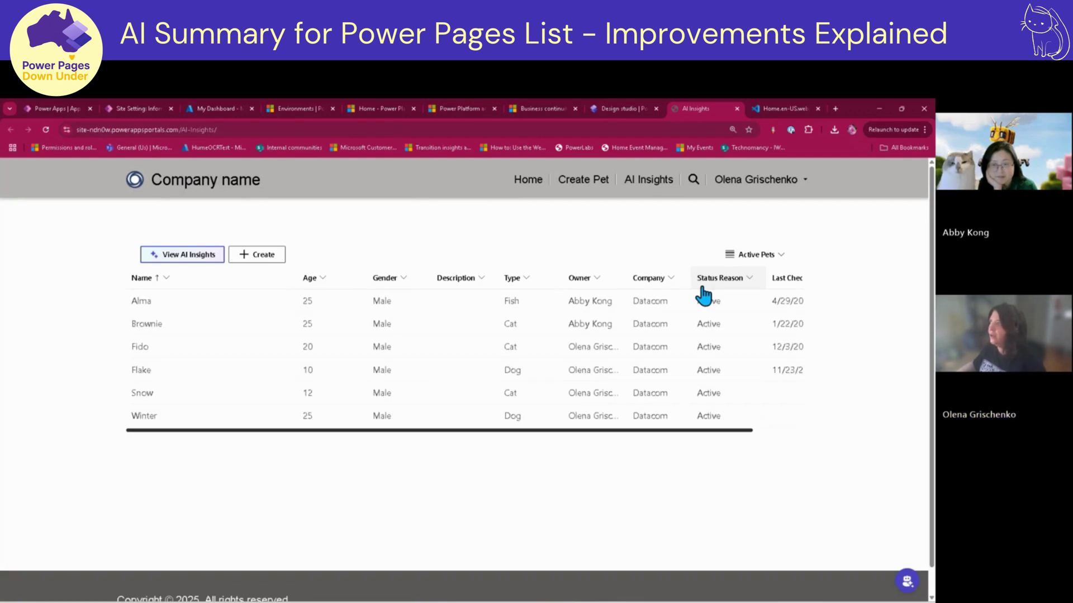
left_click(183, 256)
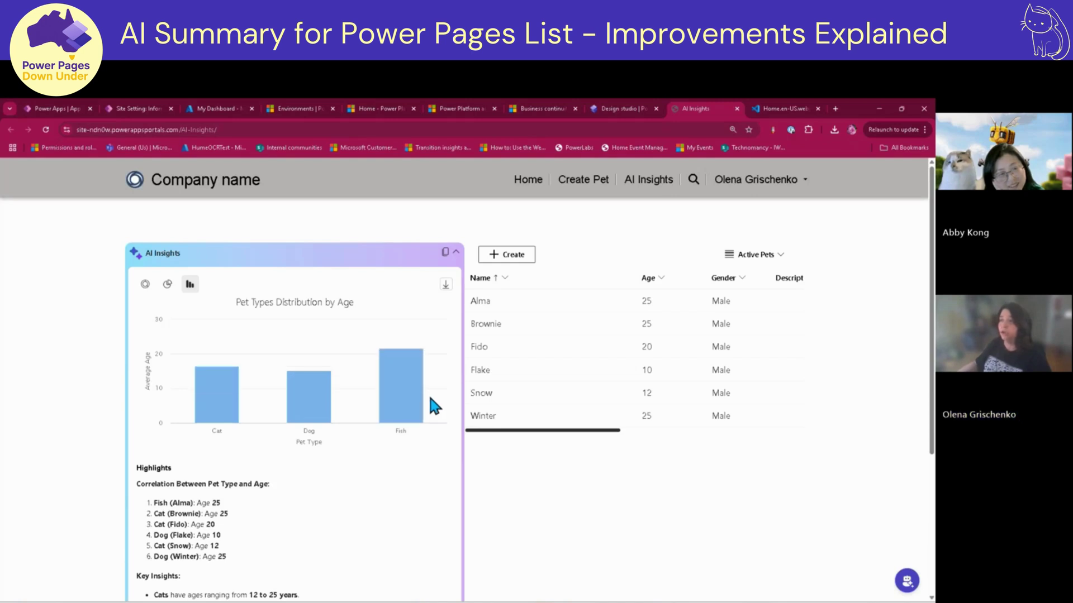
- Examine the highlights on pet type and age and inspect the individual bars of the column chart
scroll(379, 512, "down", 2)
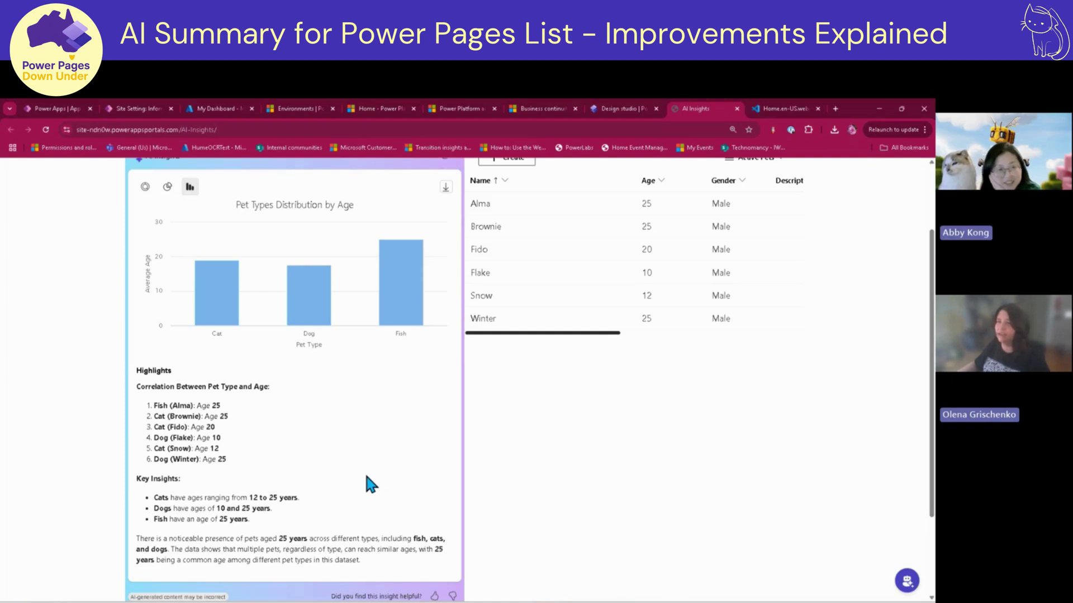
scroll(367, 474, "up", 1)
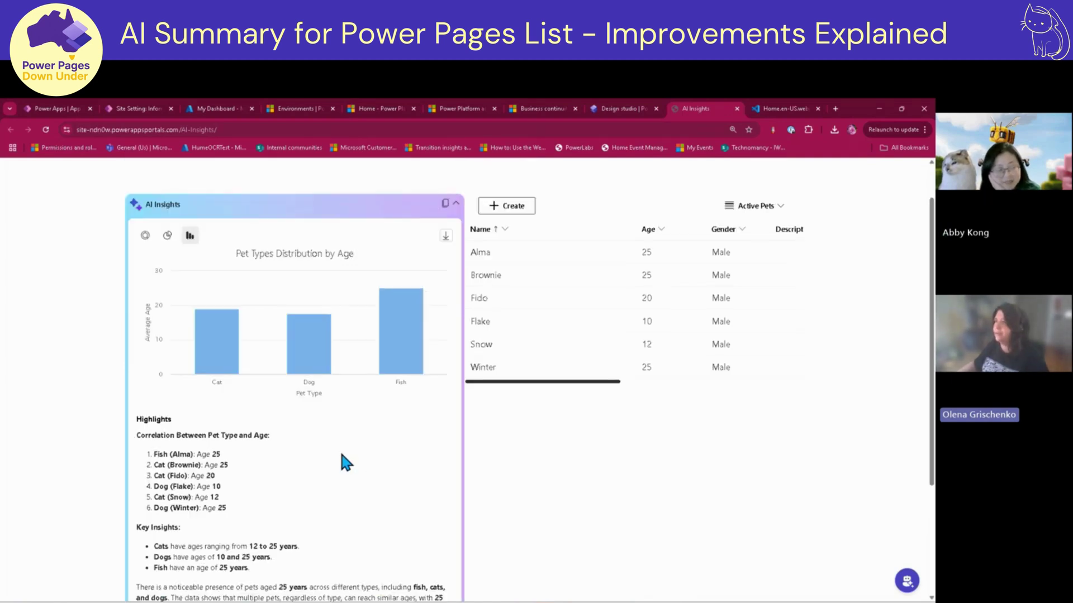
mouse_move(319, 348)
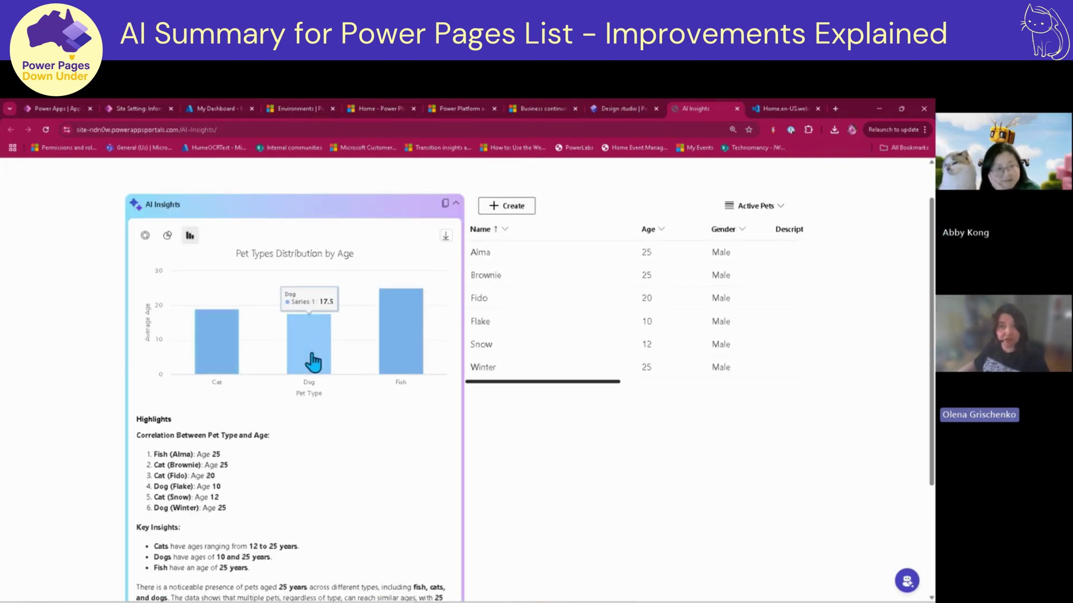
mouse_move(216, 364)
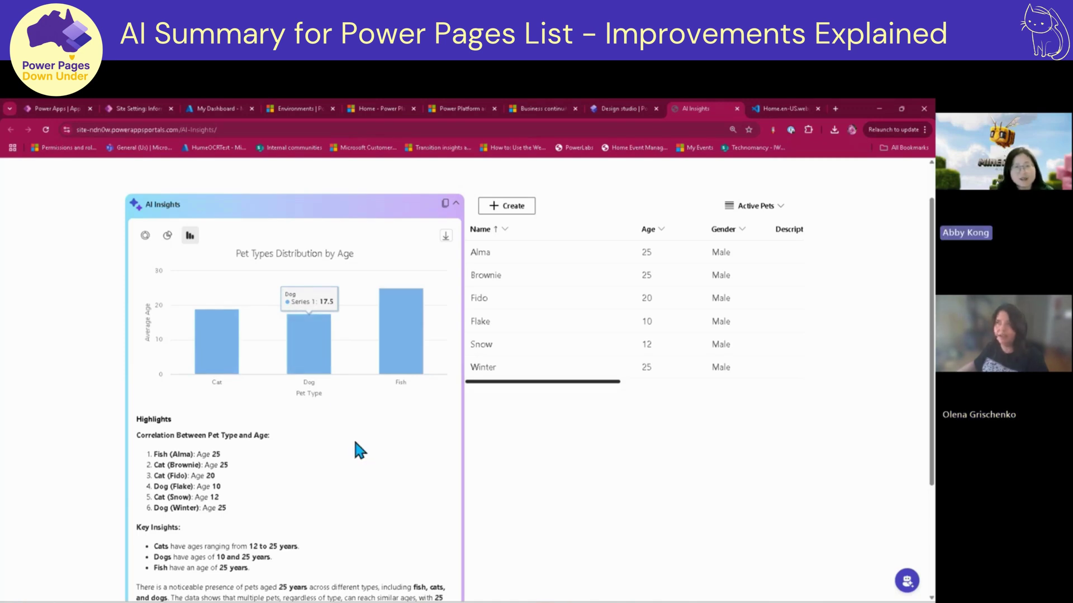
mouse_move(395, 354)
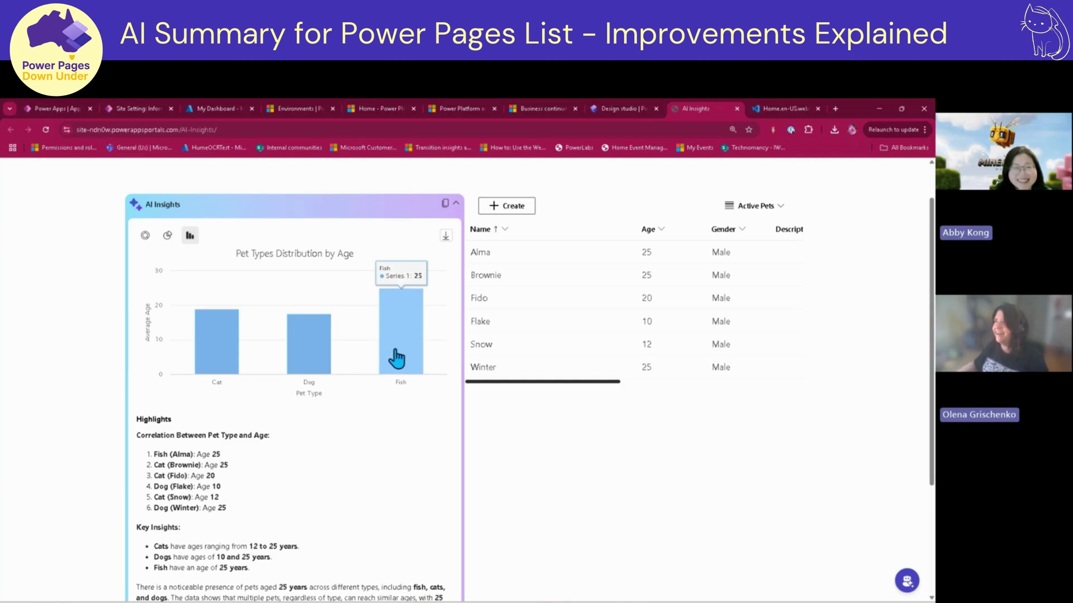